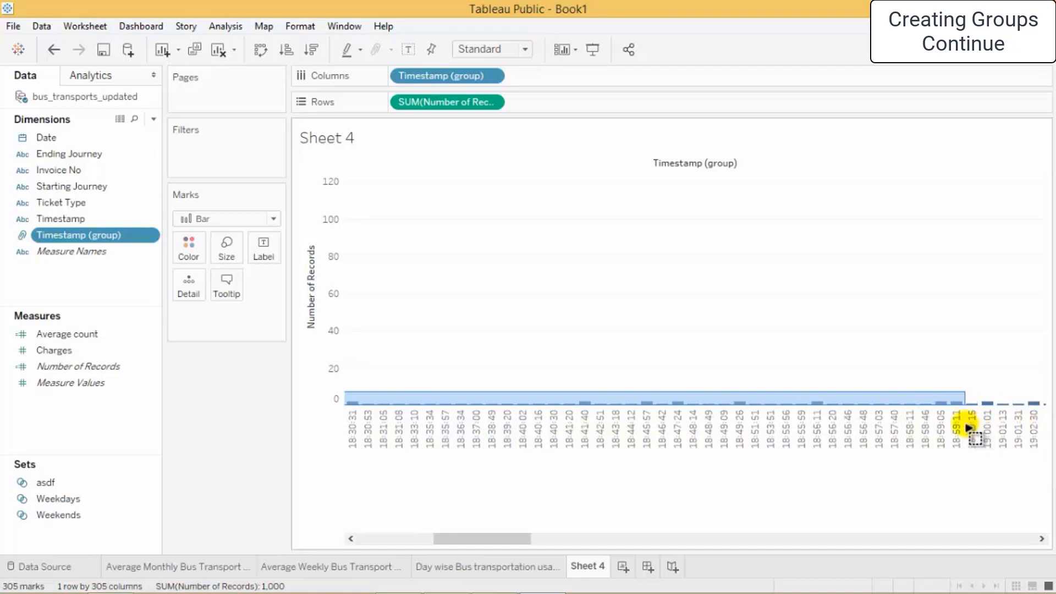
Group the selected 18:00-hour timestamp bars into one bar and all the 19:00-hour timestamp bars into another.
right_click(739, 402)
click(783, 373)
drag(517, 540, 441, 536)
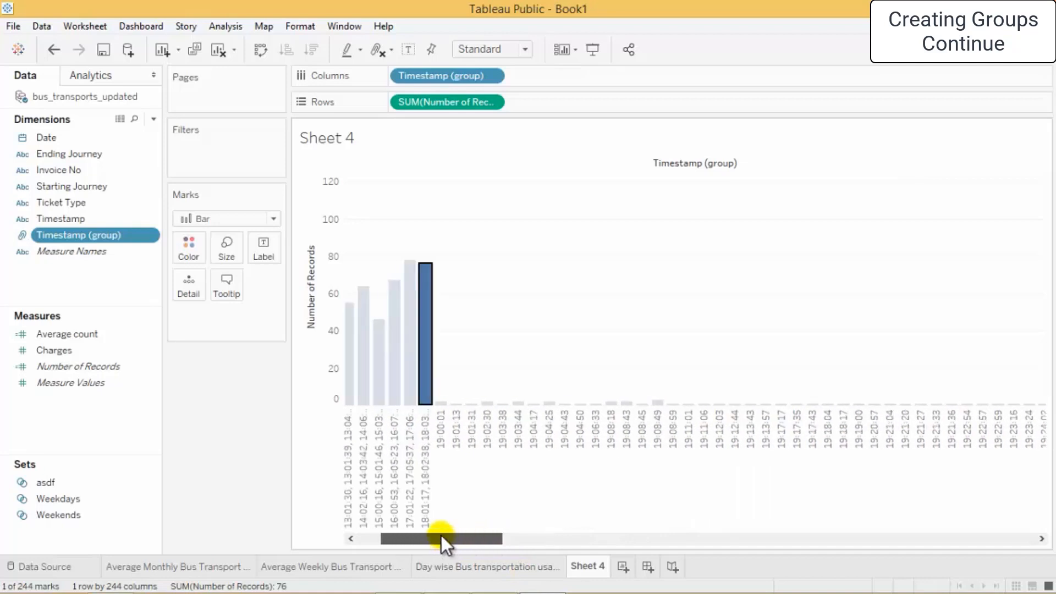
click(456, 393)
drag(440, 383, 945, 440)
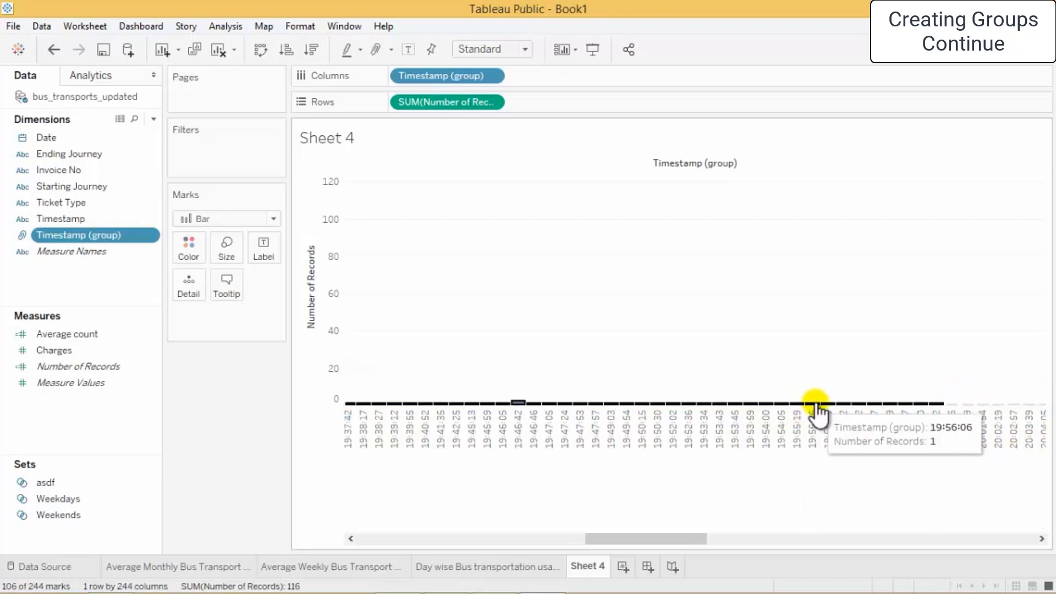
right_click(816, 403)
click(854, 376)
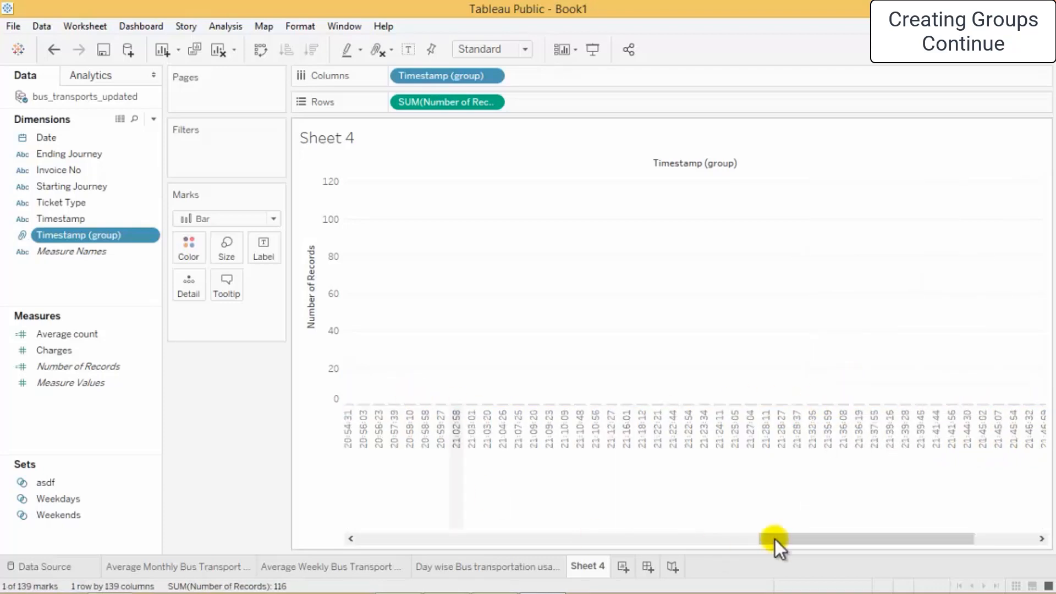
Group all the 20:00-hour timestamp bars, starting at 20:01:15, into a single bar.
drag(776, 539, 332, 503)
click(586, 377)
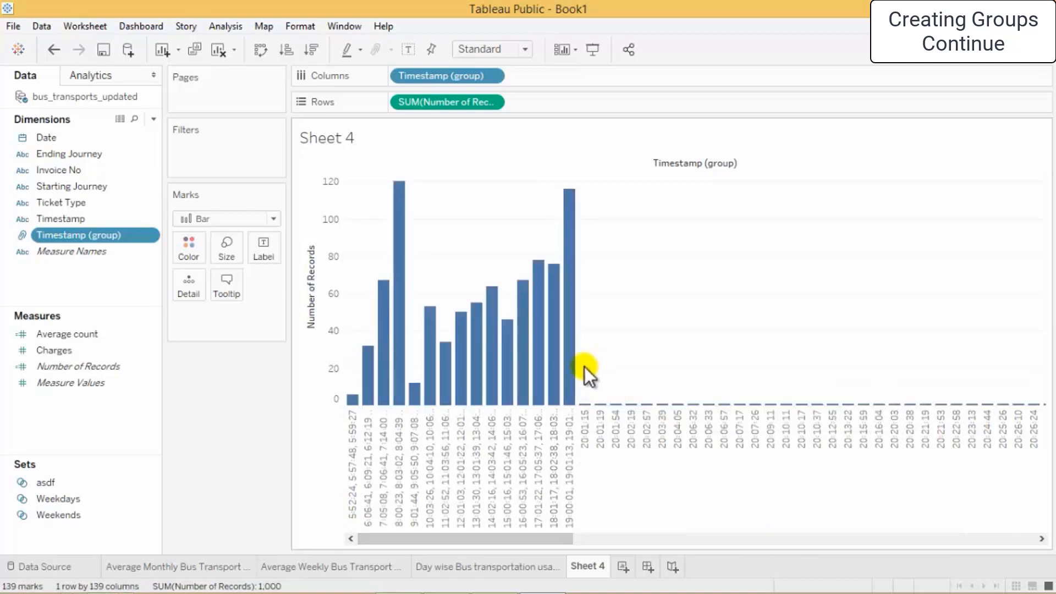
drag(589, 412, 951, 460)
right_click(940, 402)
click(957, 375)
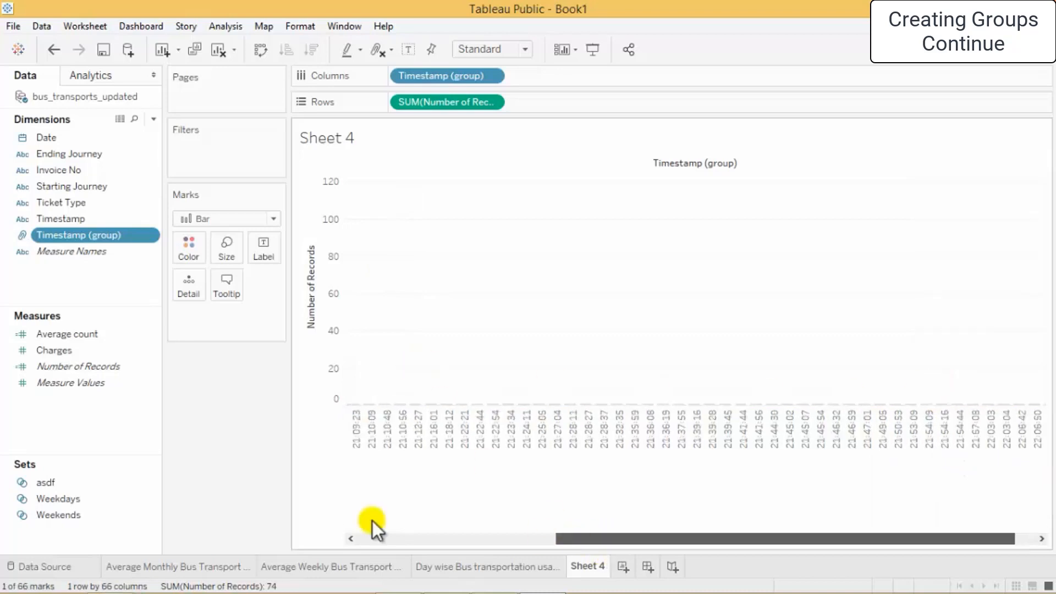
Group all the 21:00-hour timestamp bars, from 21:03:01 to 21:57:08, into a single bar.
drag(572, 540, 374, 541)
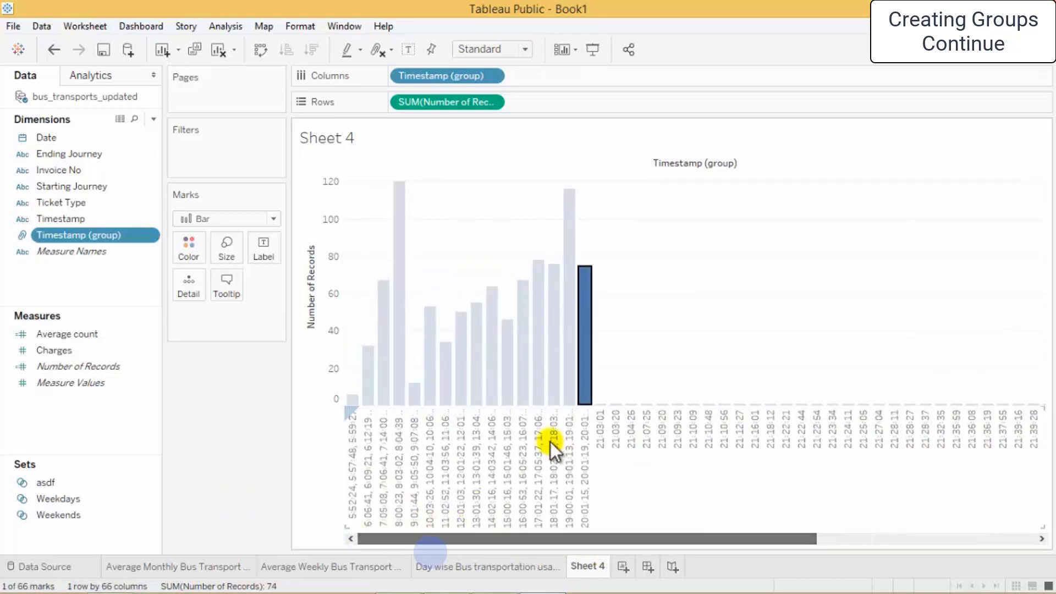
drag(599, 379, 981, 488)
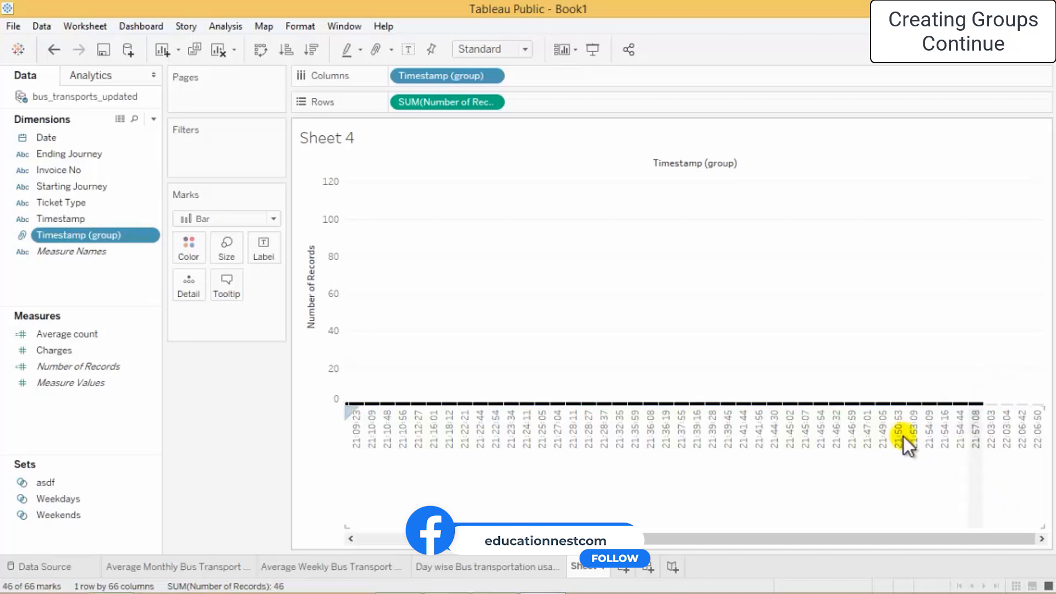
right_click(916, 404)
click(929, 378)
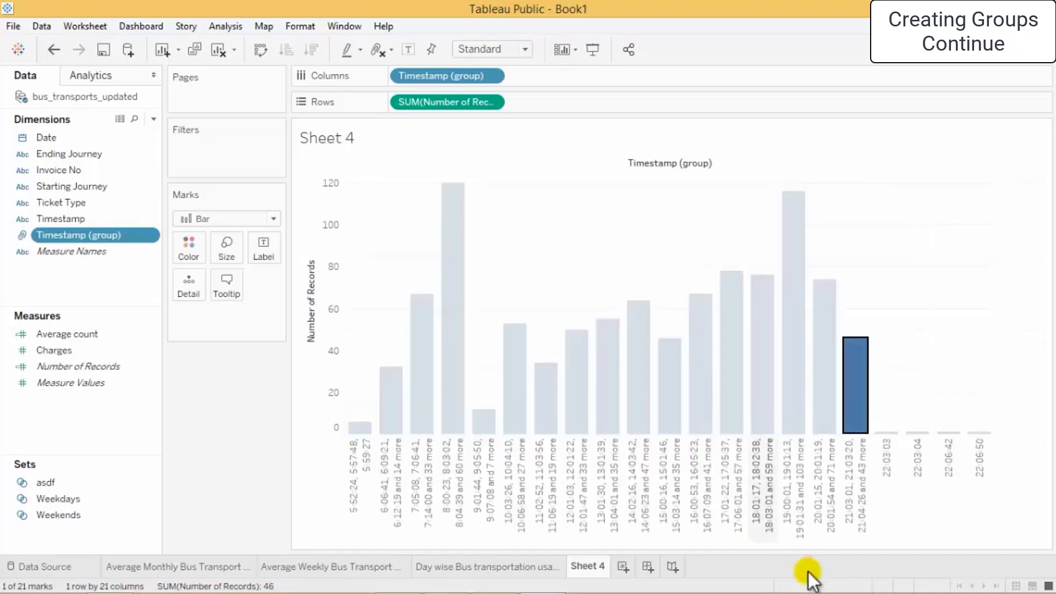
Group the four remaining 22:00-hour timestamp bars, 22:03:03 to 22:06:50, into a single bar.
drag(876, 411, 1046, 457)
right_click(951, 433)
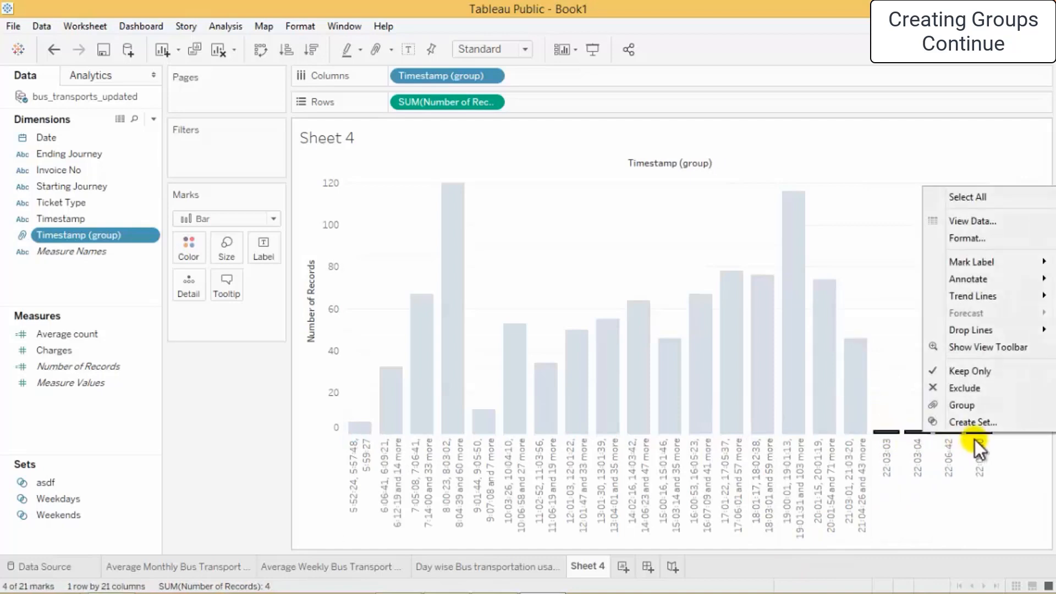
click(968, 404)
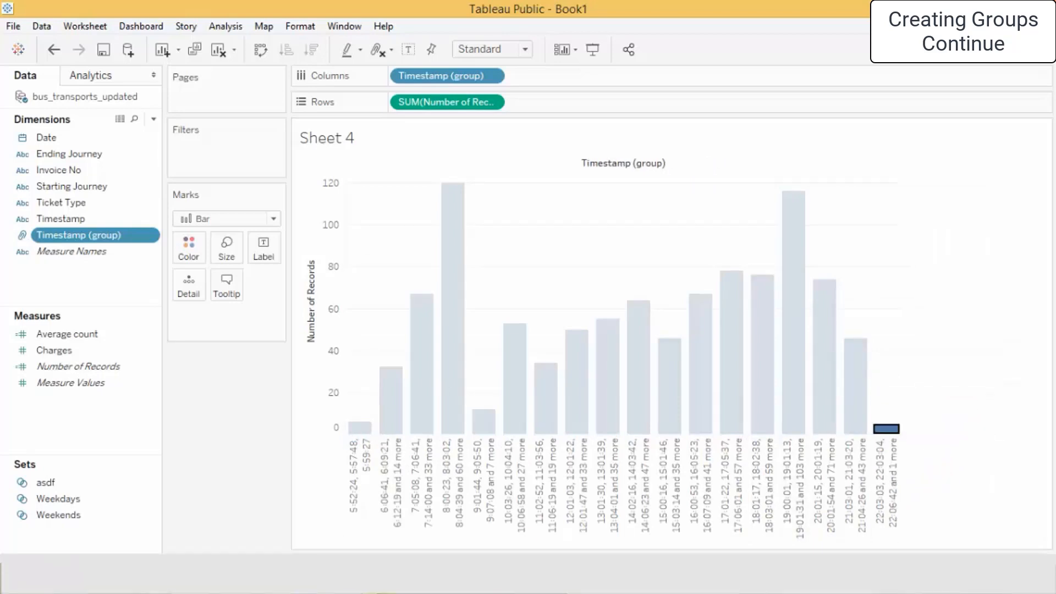
Set the alias of the first timestamp group, starting at 5:52:24, to 5 AM.
mouse_move(398, 575)
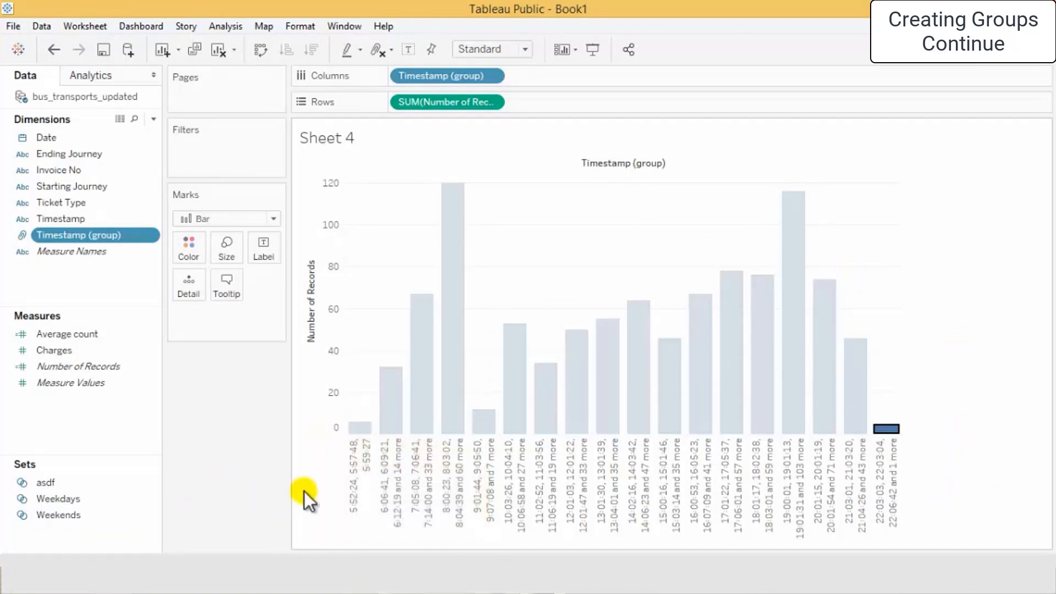
right_click(351, 496)
click(374, 466)
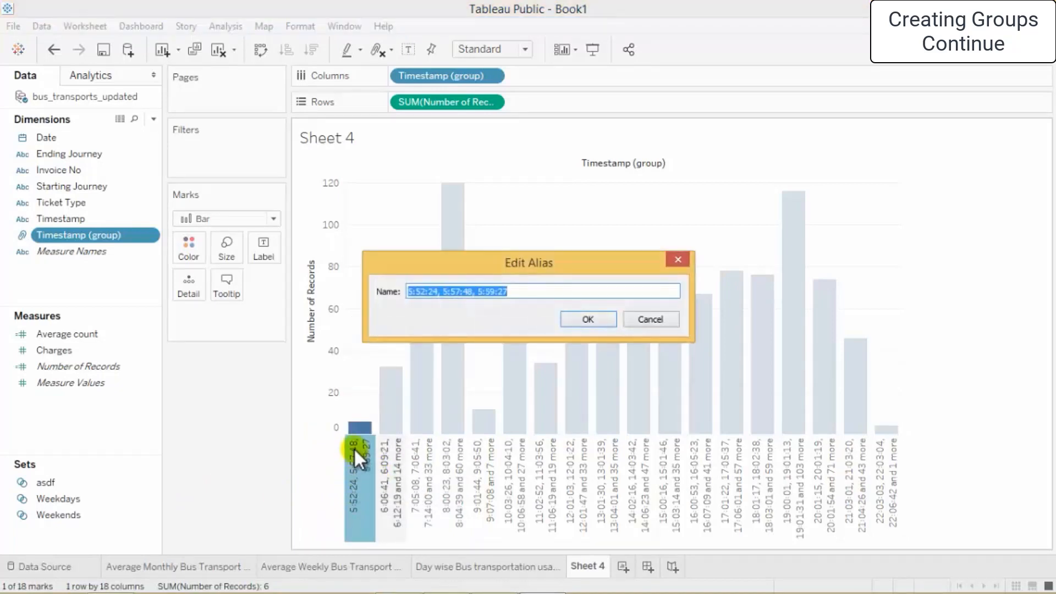
text(5:)
key(BackSpace)
key(BackSpace)
text(5 AM)
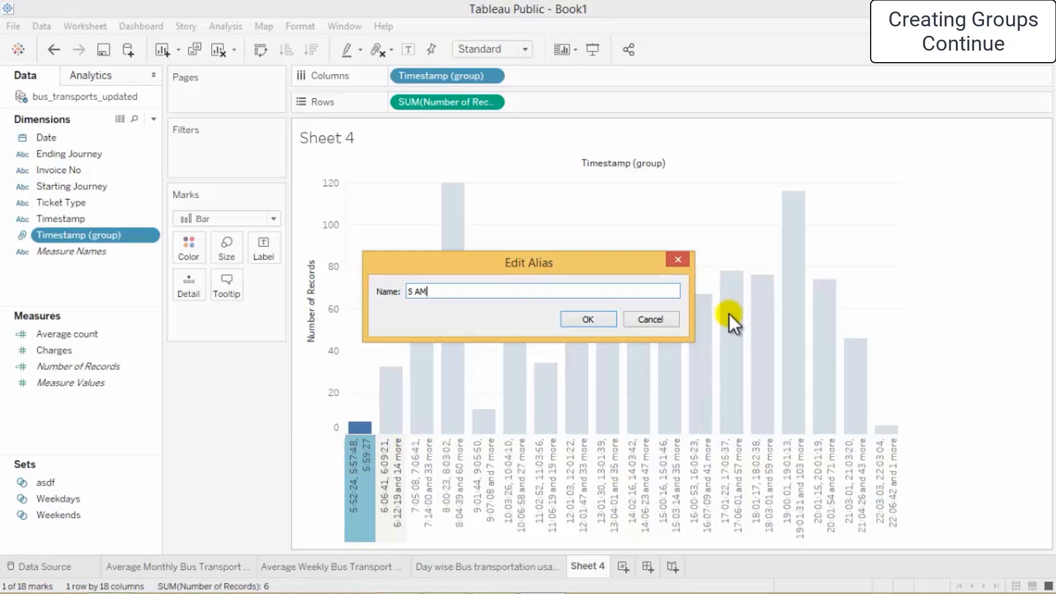
click(582, 320)
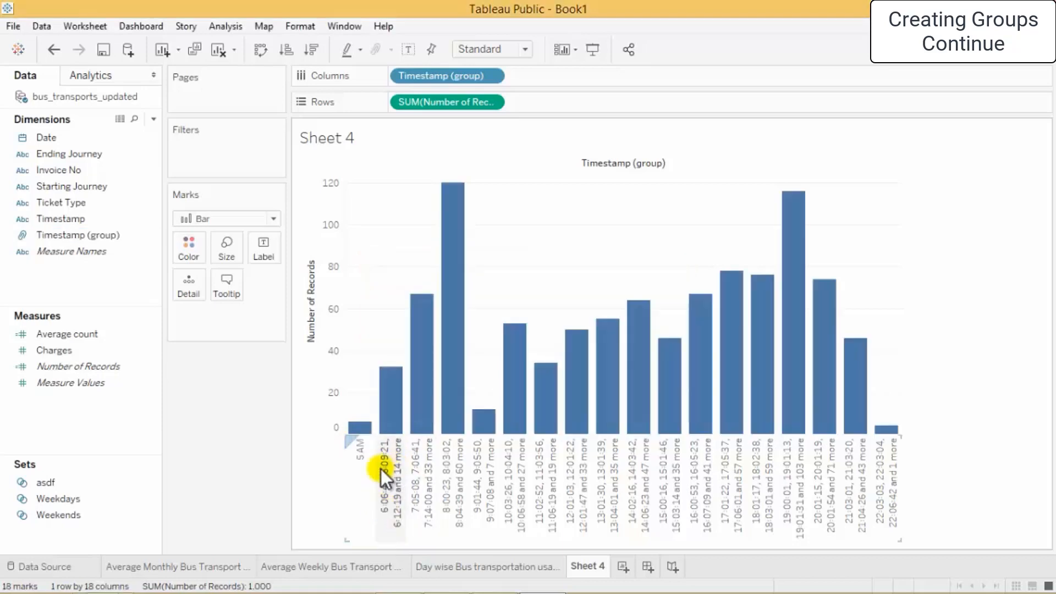
Set the alias of the timestamp group starting at 6:06:41 to 6 AM.
click(391, 460)
right_click(391, 458)
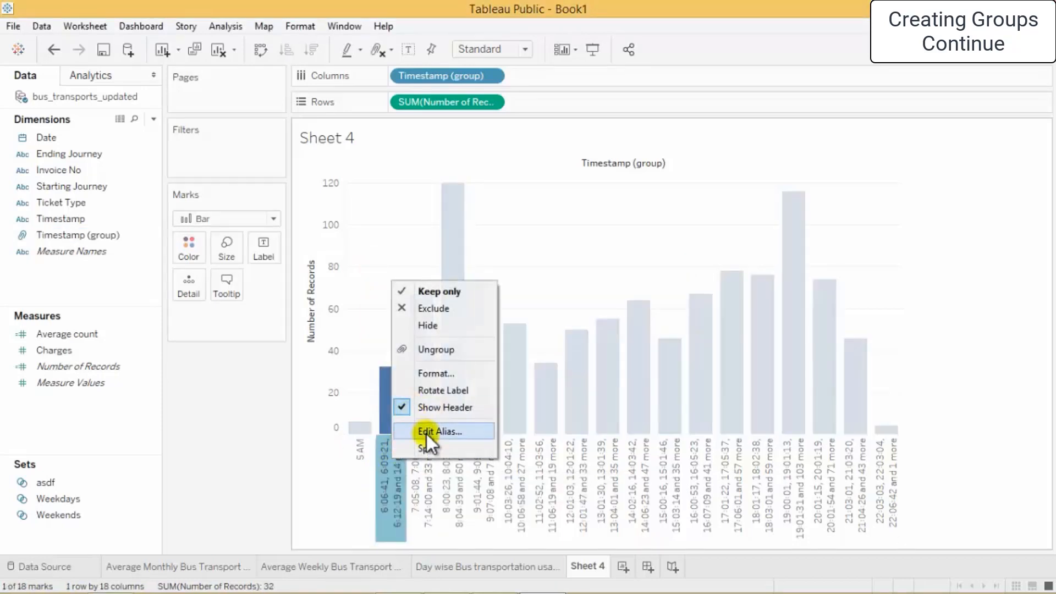
click(427, 432)
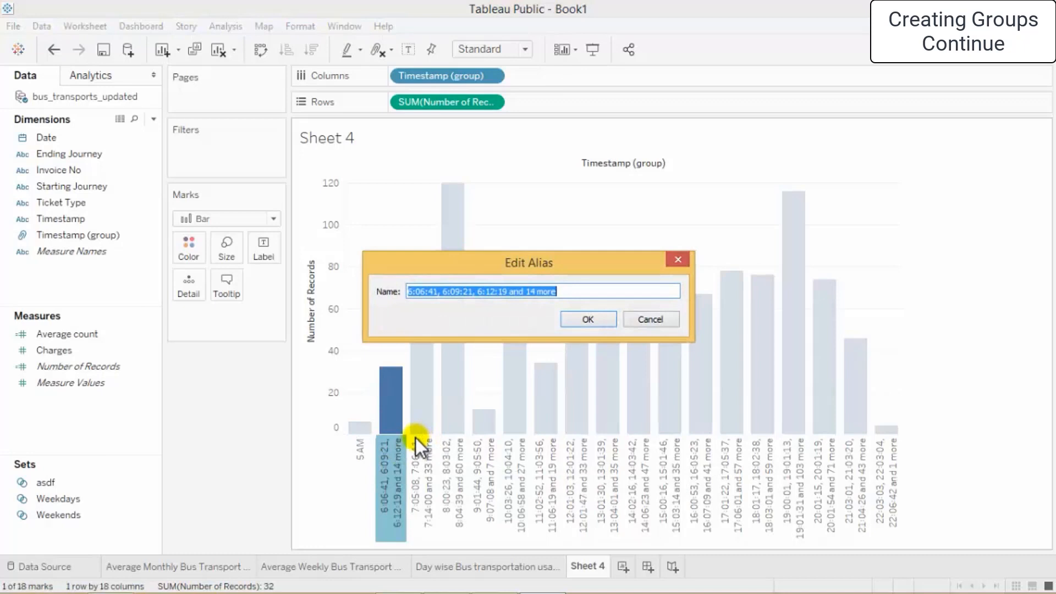
text(6 AM)
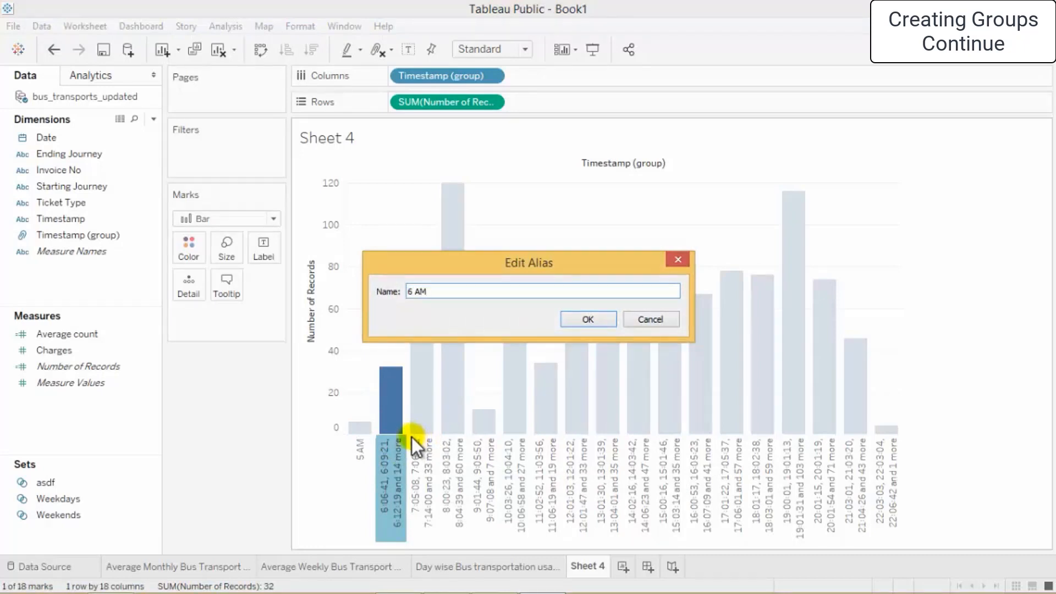
click(594, 319)
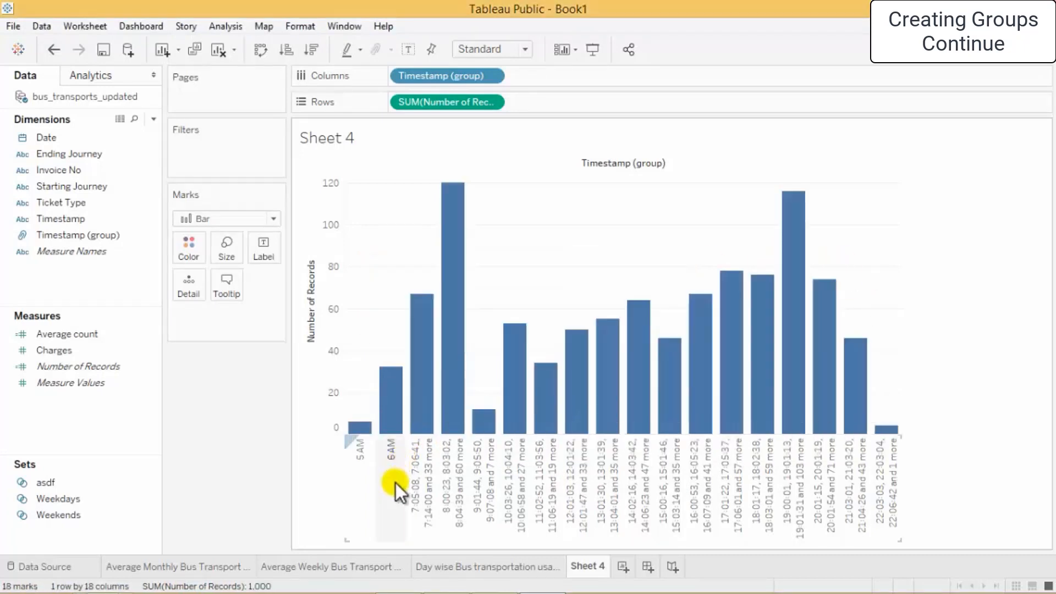
Set the alias of the timestamp group starting at 7:05:08 to 7 AM.
click(418, 465)
right_click(417, 463)
click(454, 431)
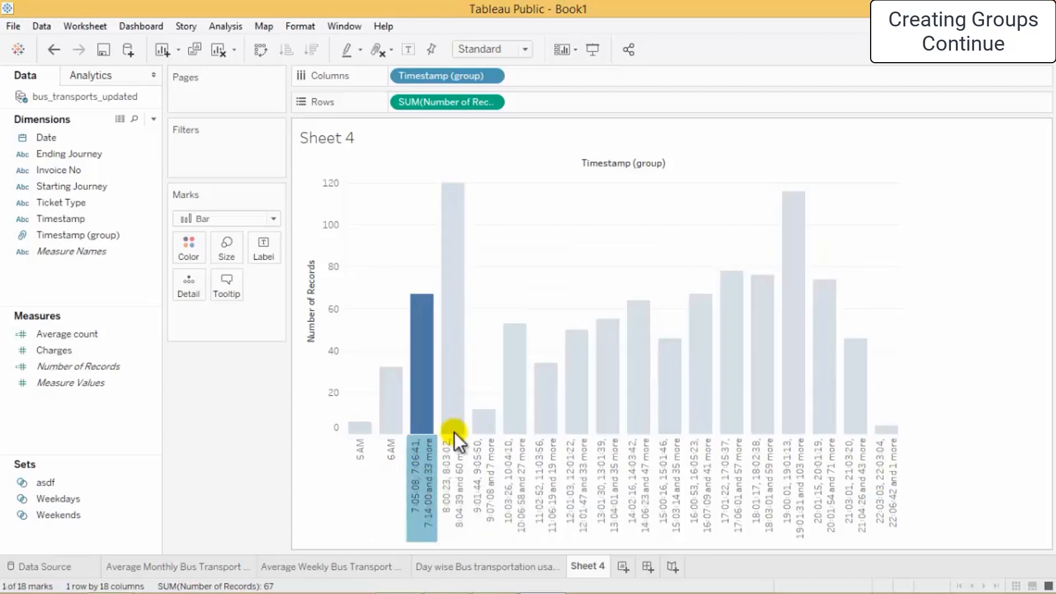
text(7AM)
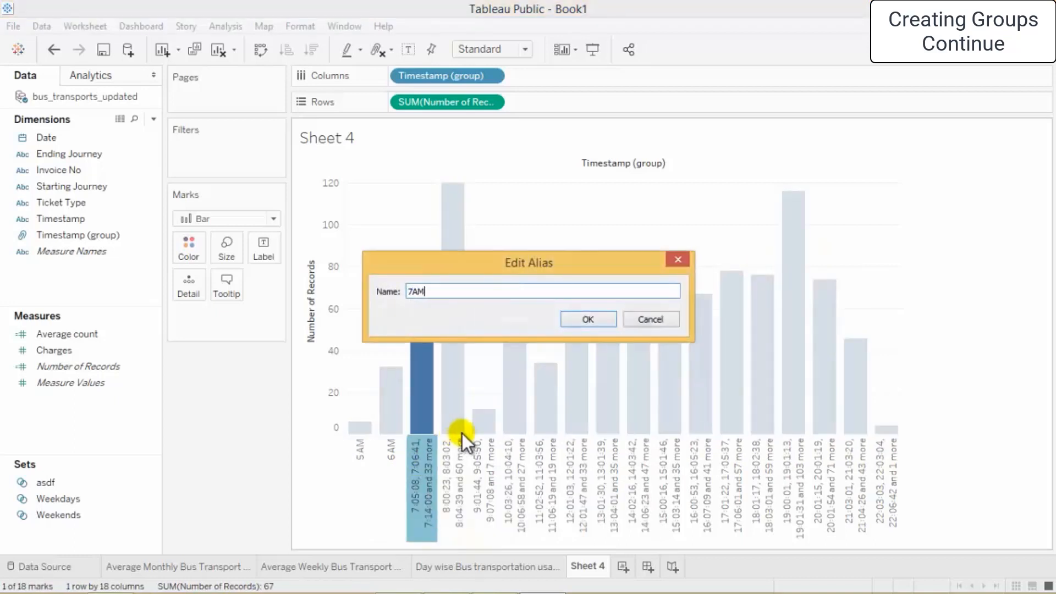
key(BackSpace)
key(BackSpace)
text(AM)
click(584, 321)
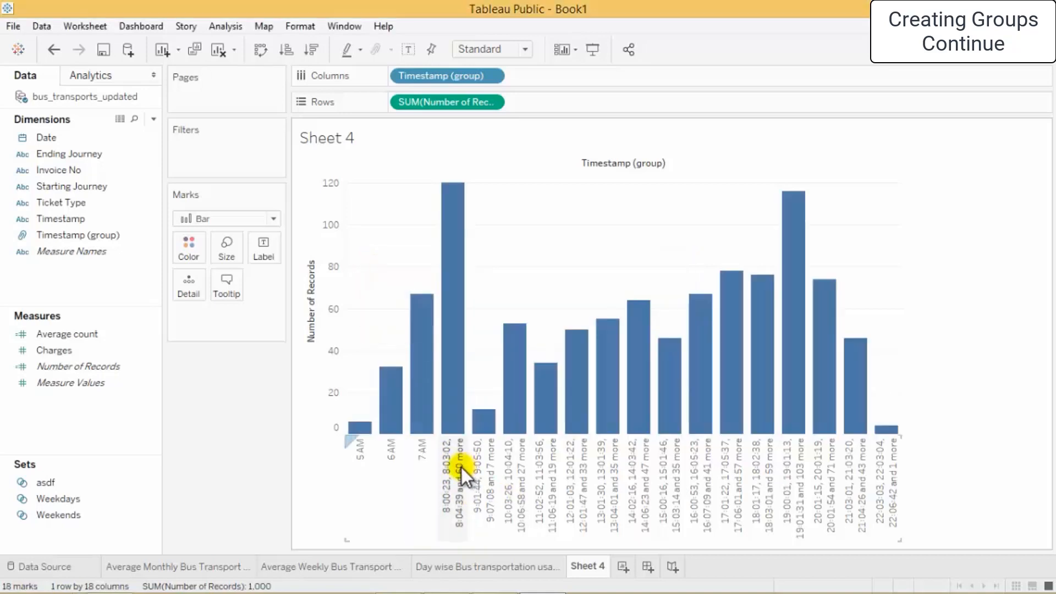
Set the alias of the timestamp group starting at 8:00:23 to 8 AM.
click(444, 478)
right_click(454, 465)
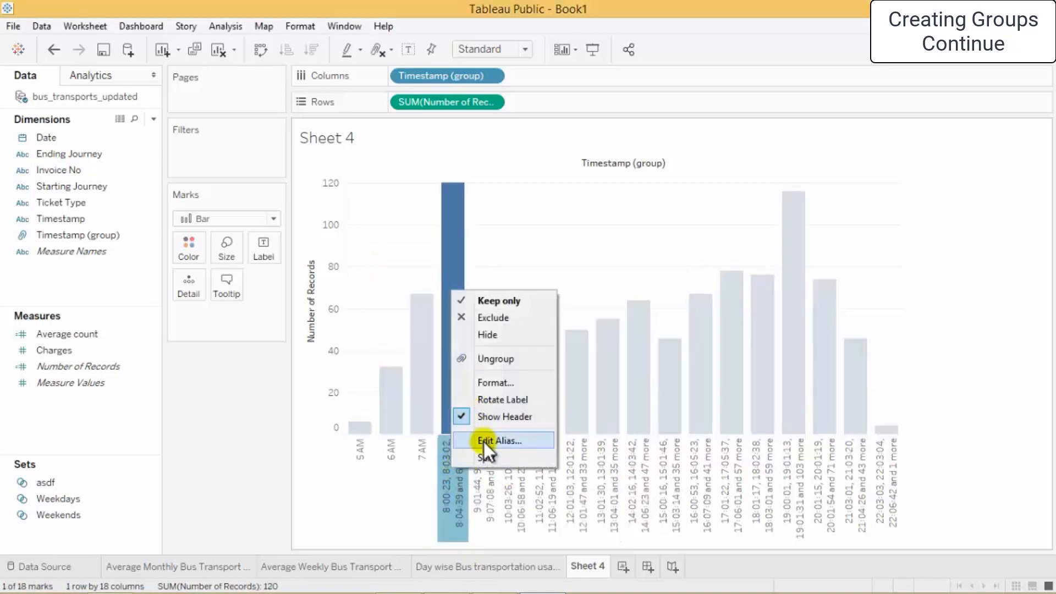
click(483, 441)
text(8 AM)
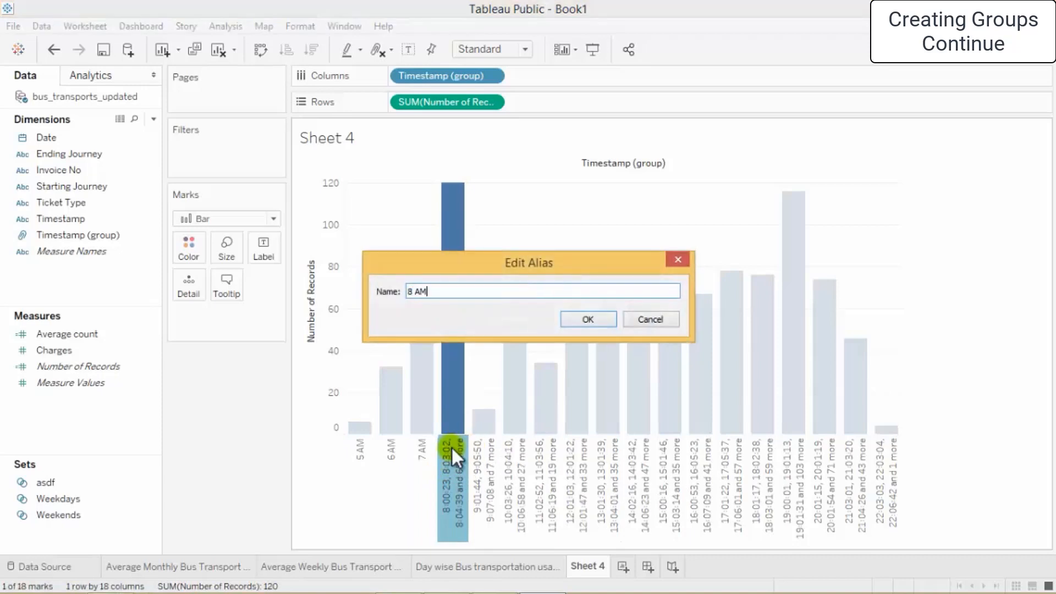
click(588, 320)
Set the alias of the timestamp group starting at 9:01:44 to 9 AM.
click(475, 464)
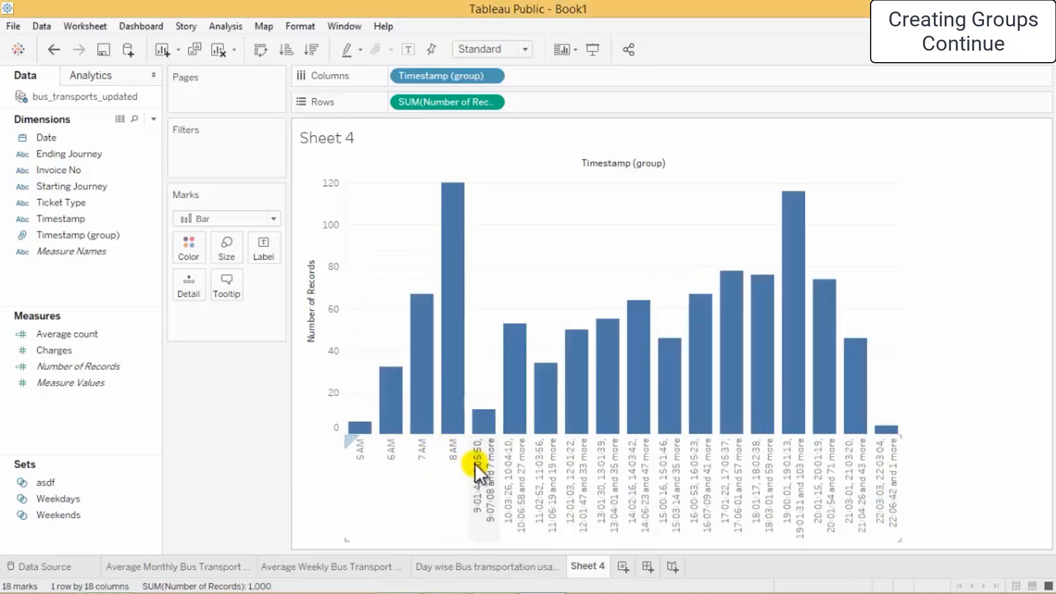
right_click(486, 457)
click(522, 427)
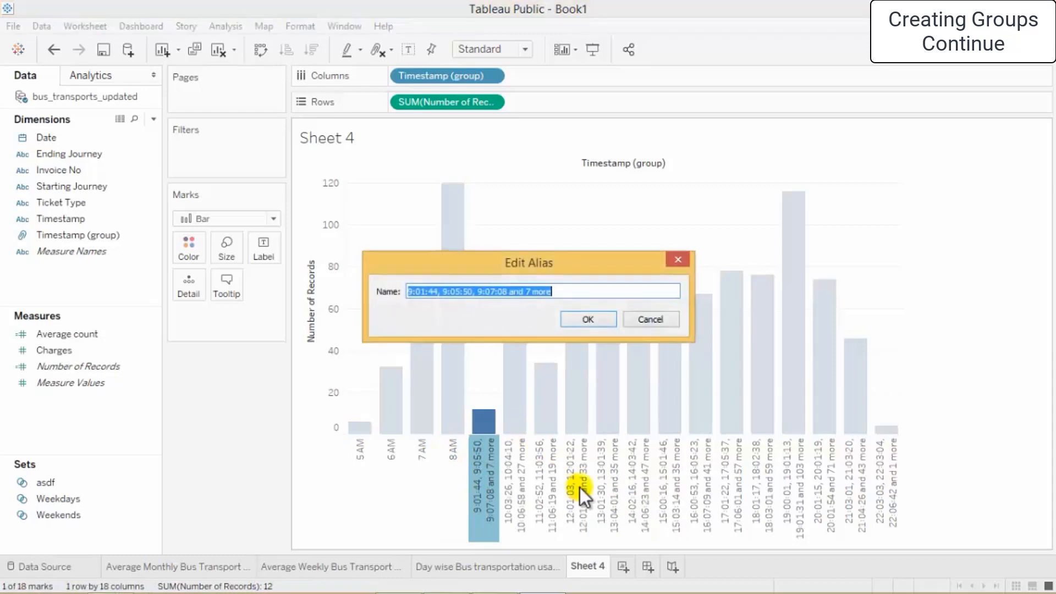
text(9 AM)
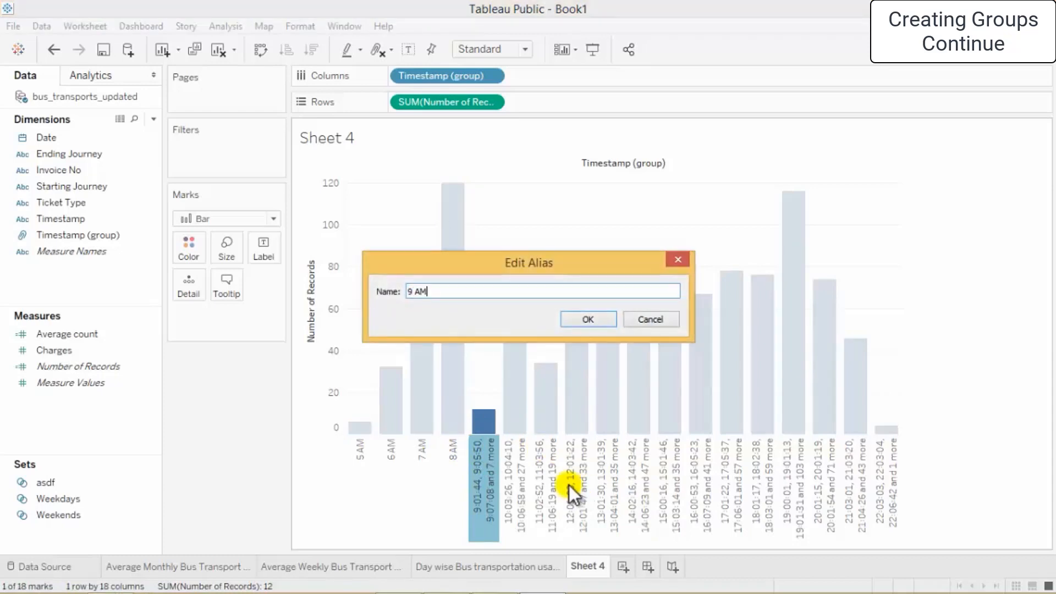
click(588, 320)
Set the alias of the timestamp group starting at 10:03:26 to 10 AM.
click(516, 474)
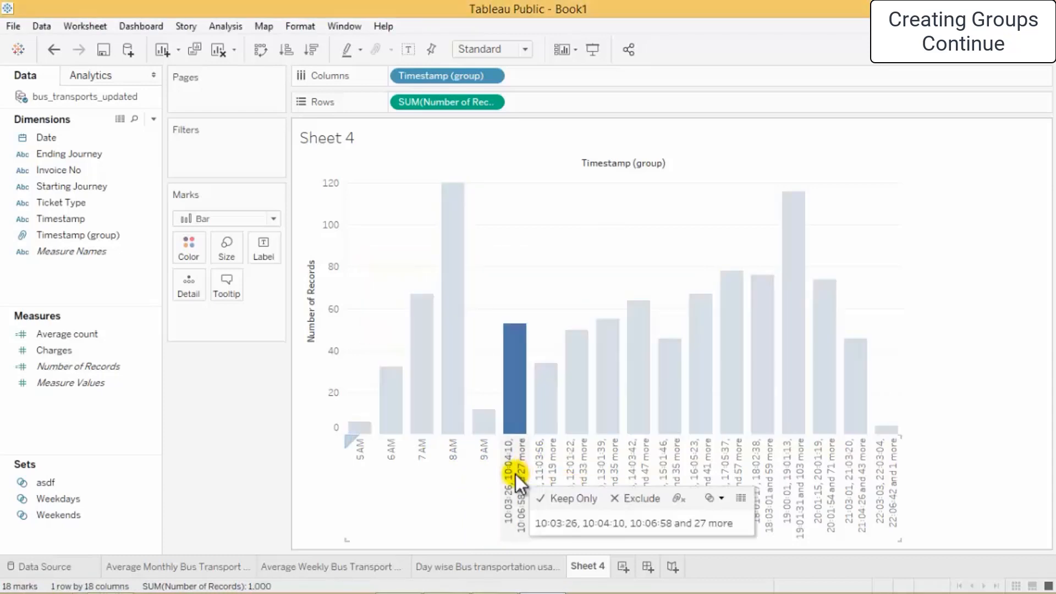
right_click(516, 475)
click(548, 446)
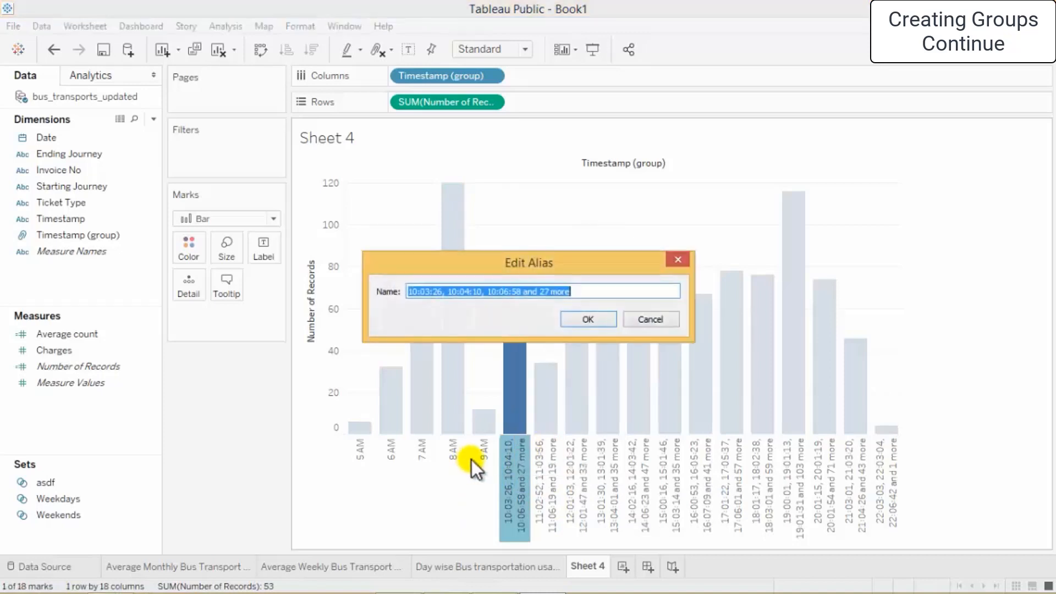
text(10 AM)
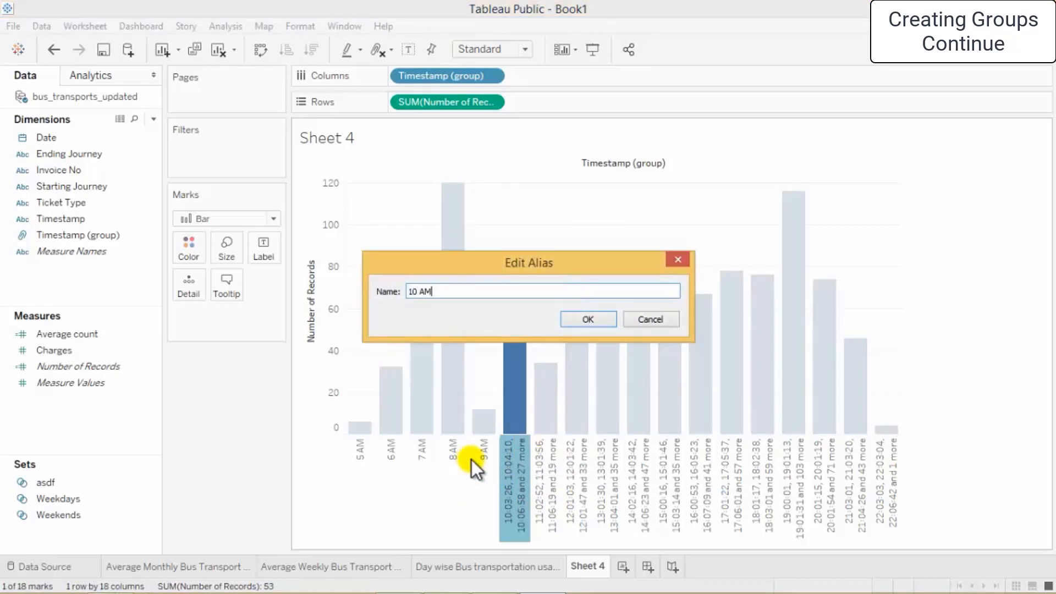
click(588, 319)
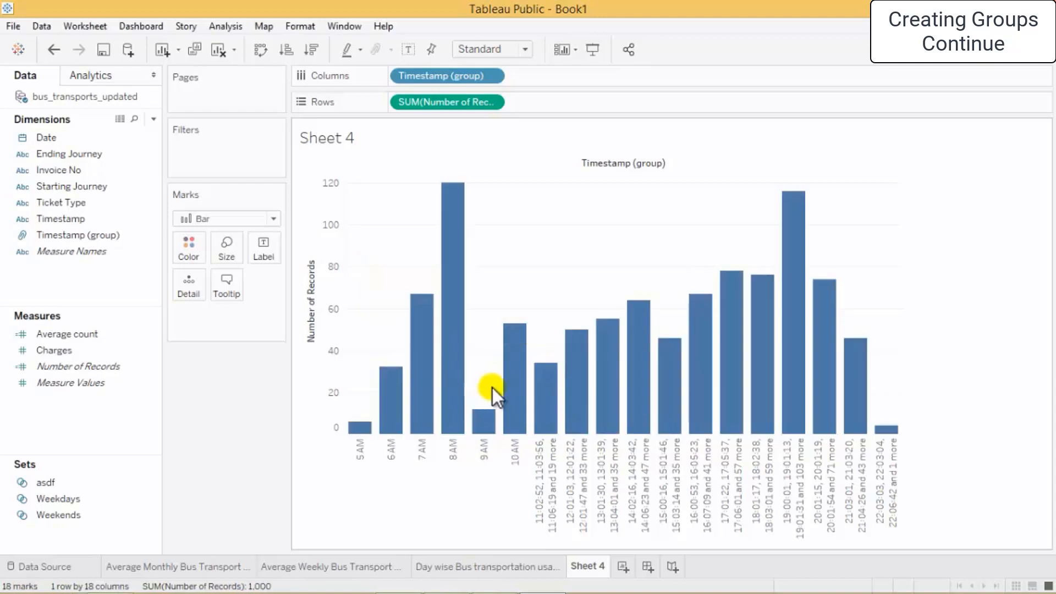
Set the alias of the timestamp group starting at 11:02:52 to 11 AM.
click(540, 459)
right_click(540, 459)
click(582, 566)
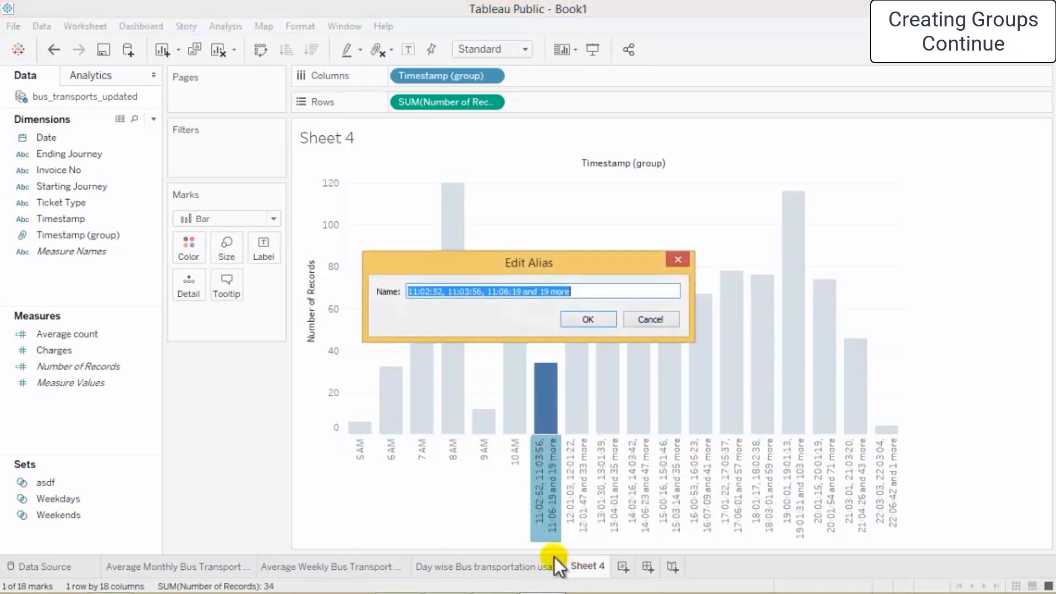
text(11 AM)
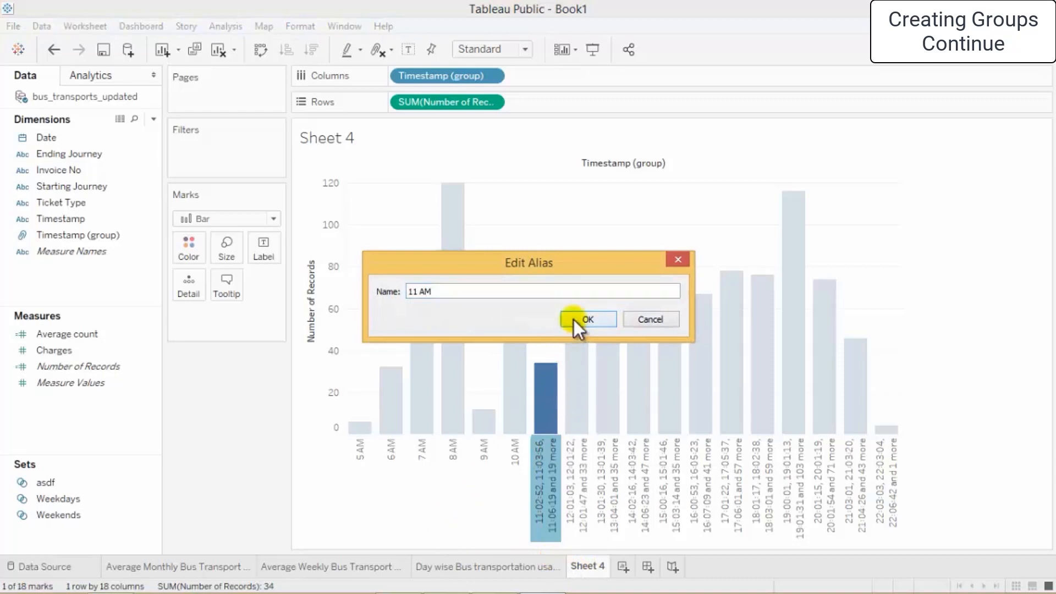
click(573, 319)
Set the alias of the timestamp group starting at 12:01:03 to 12 PM.
click(576, 457)
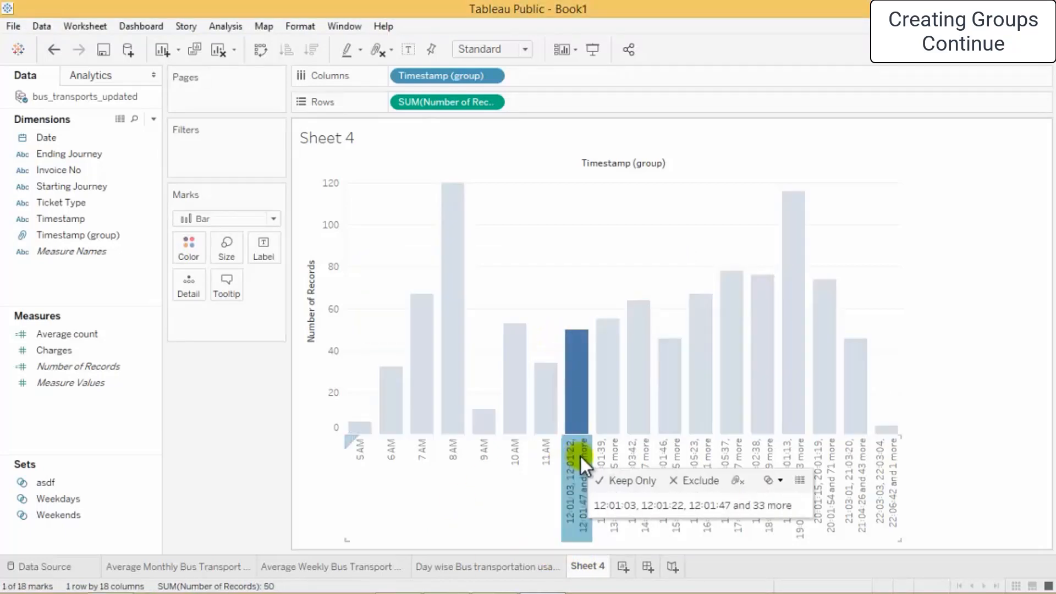
right_click(580, 458)
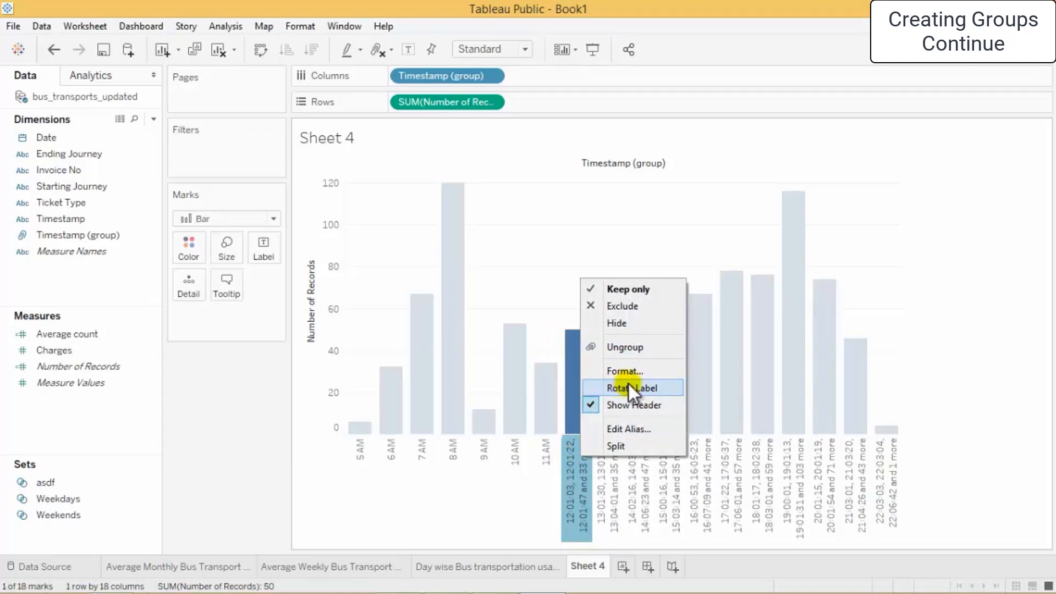
click(634, 428)
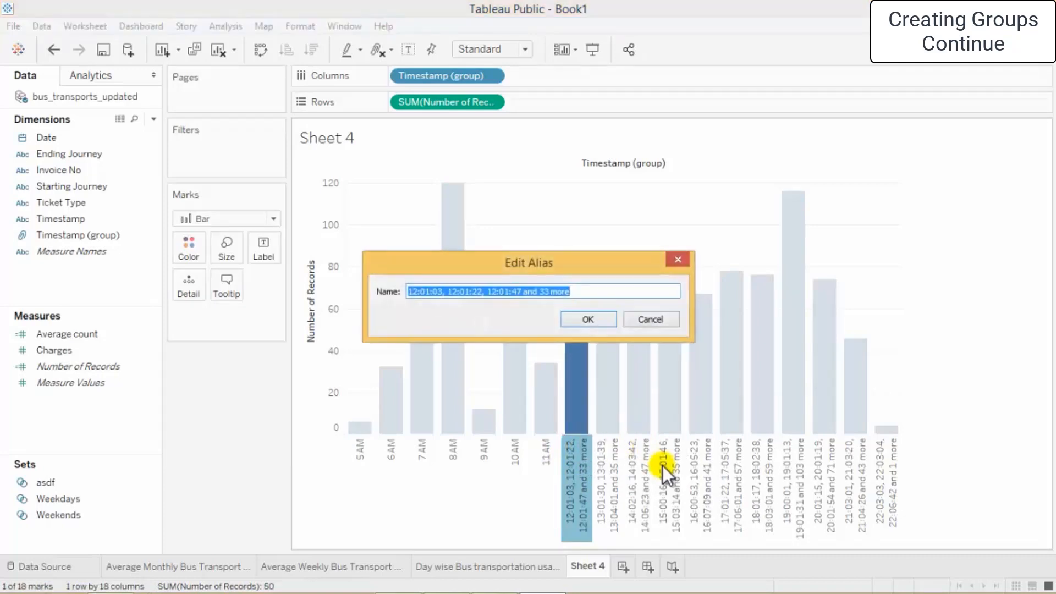
text(12 PM)
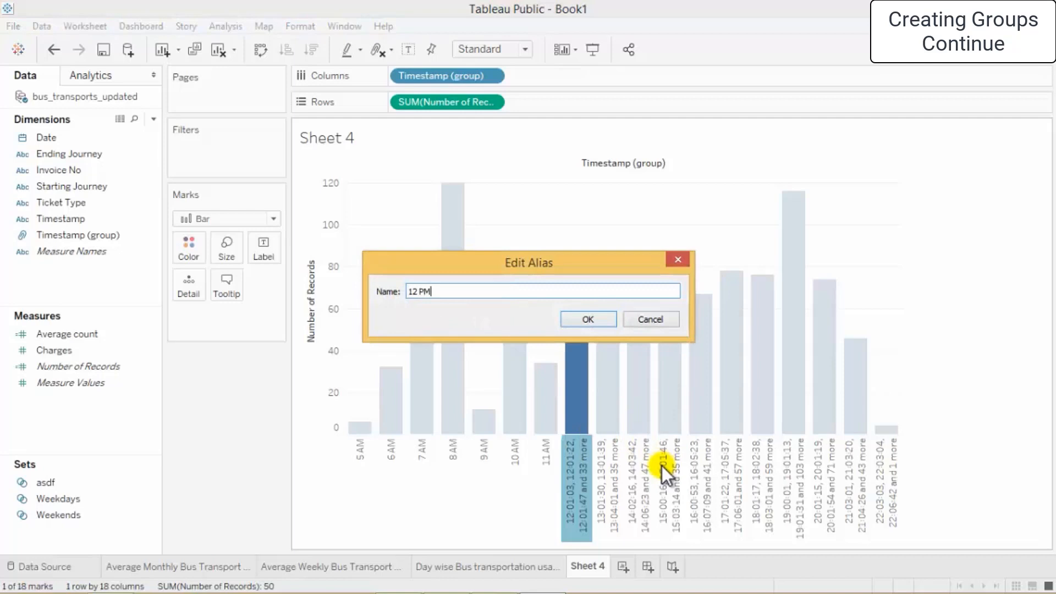
click(597, 322)
Set the alias of the timestamp group starting at 13:01:30 to 1 PM.
click(603, 463)
right_click(606, 465)
click(639, 434)
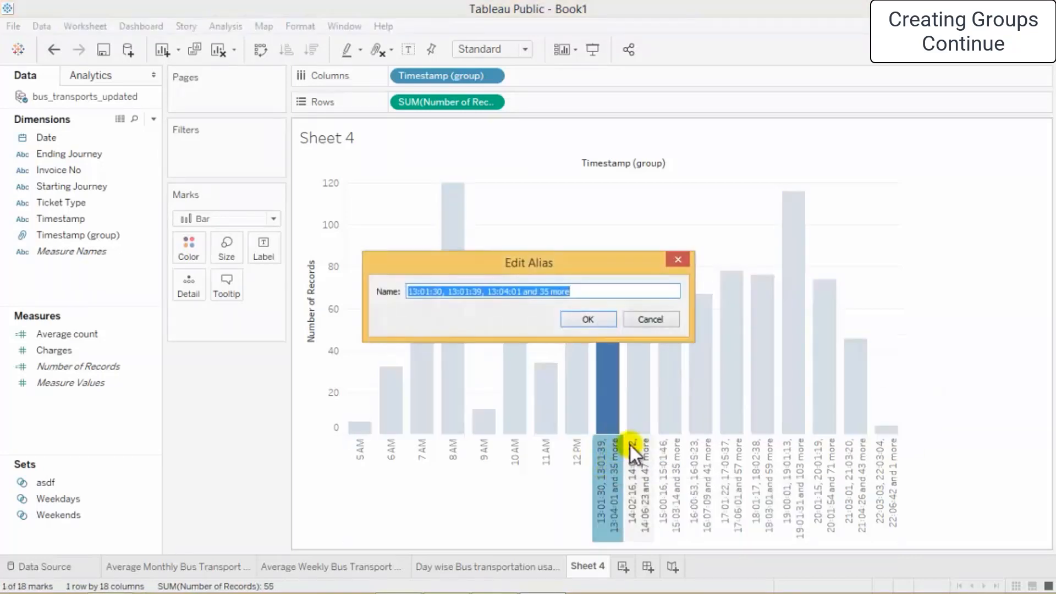
text(1 PM)
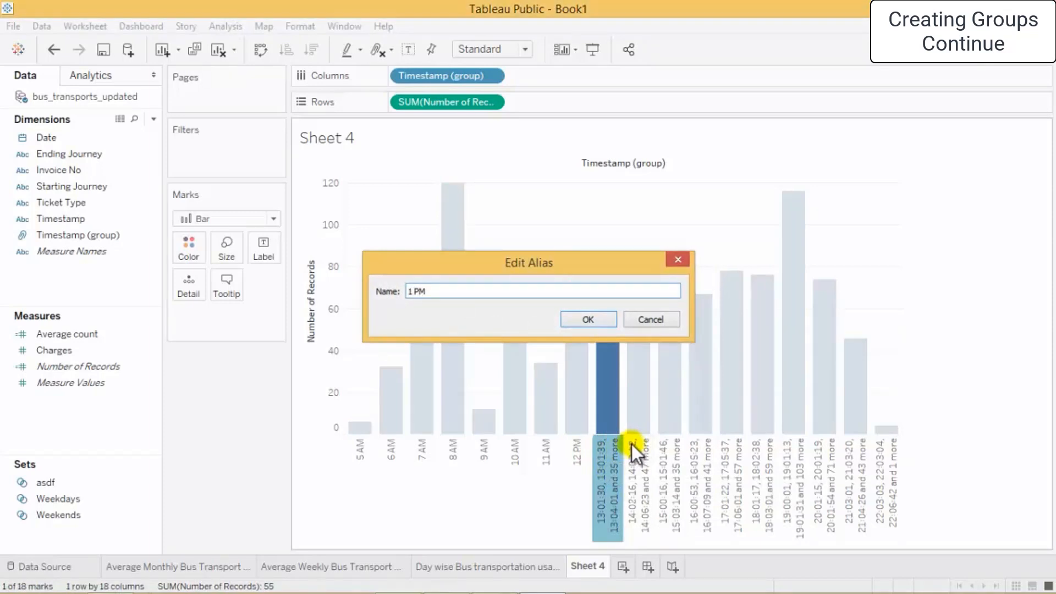
key(Return)
Set the alias of the timestamp group starting at 14:02:16 to 2 PM.
click(639, 449)
right_click(638, 449)
click(698, 419)
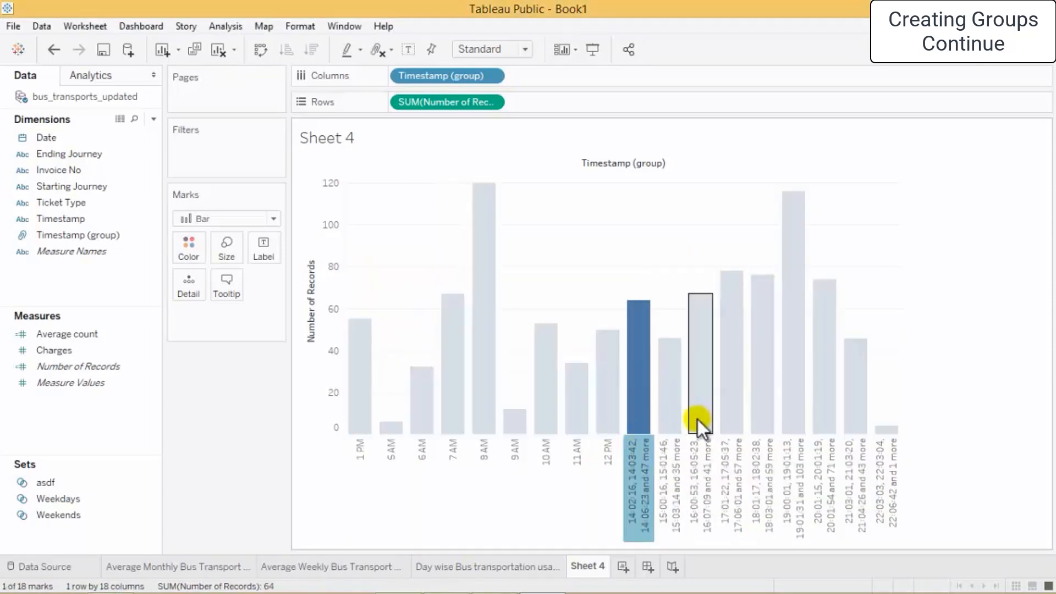
text(2 PM)
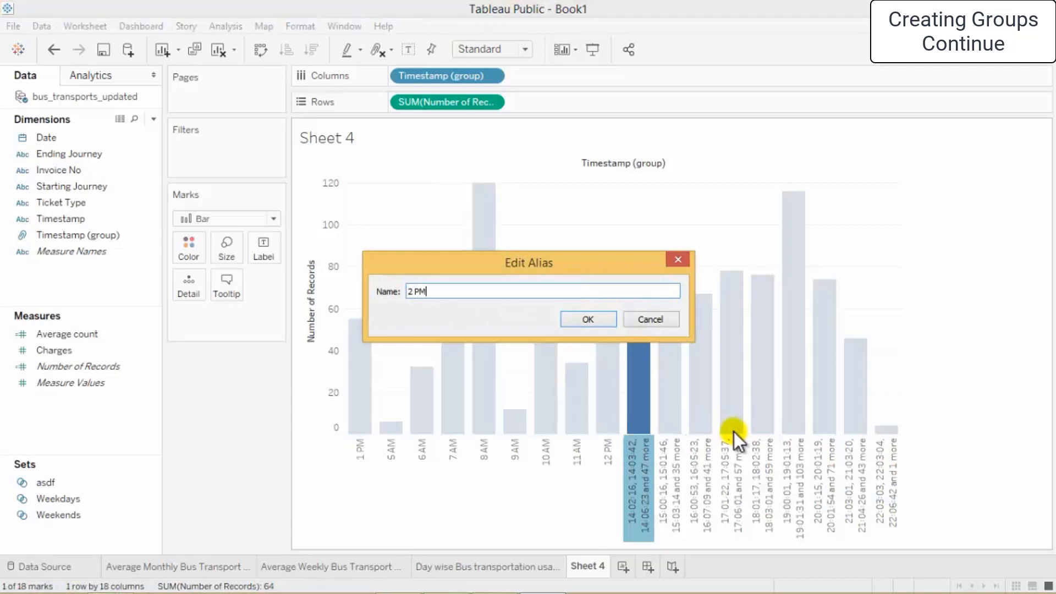
key(Return)
Set the alias of the timestamp group starting at 15:00:16 to 3 PM.
click(664, 454)
right_click(663, 454)
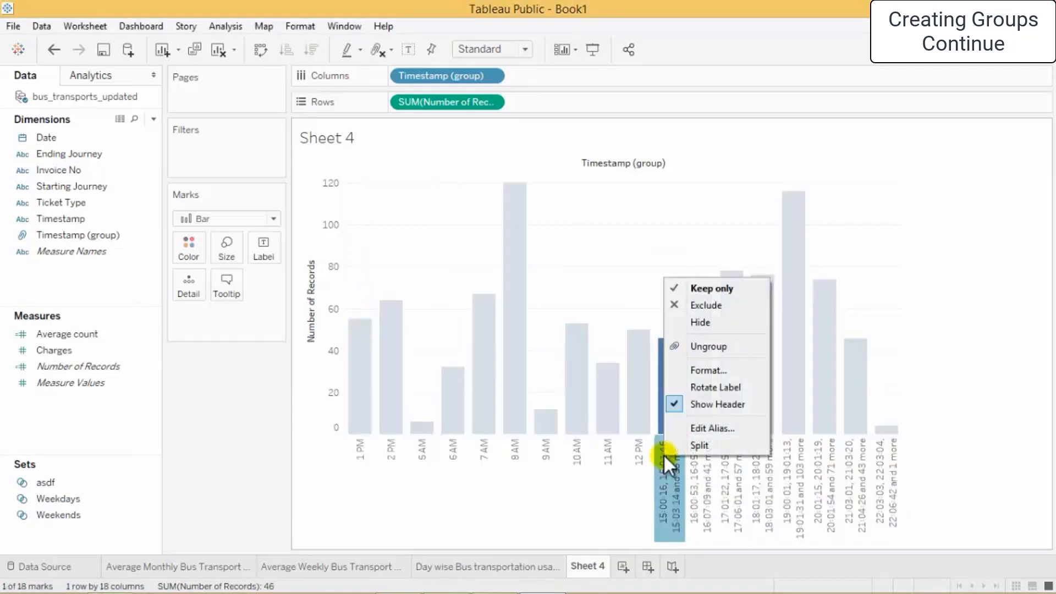
click(710, 428)
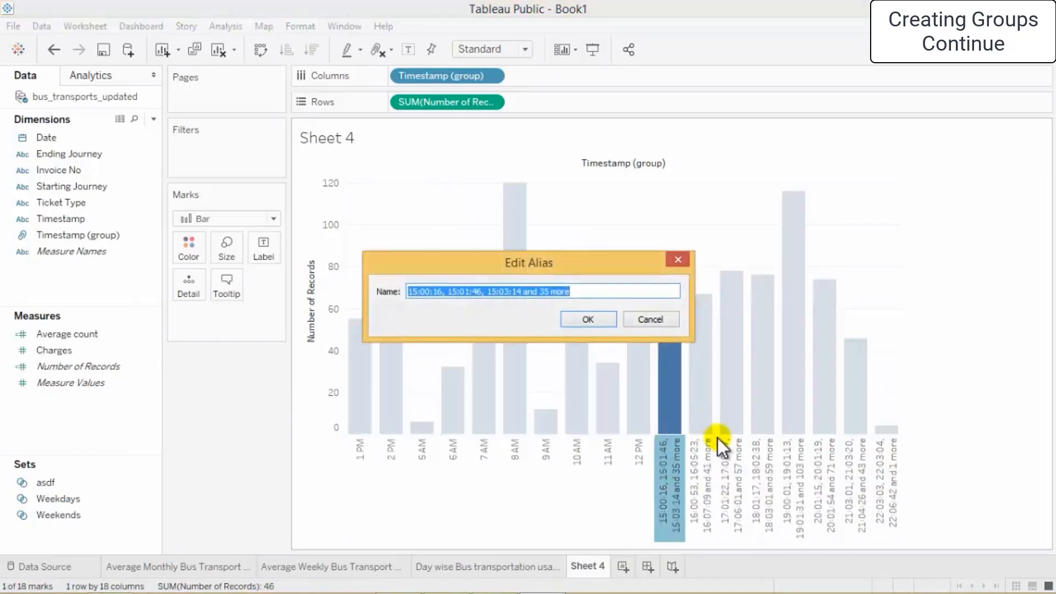
text(3 PM)
key(Return)
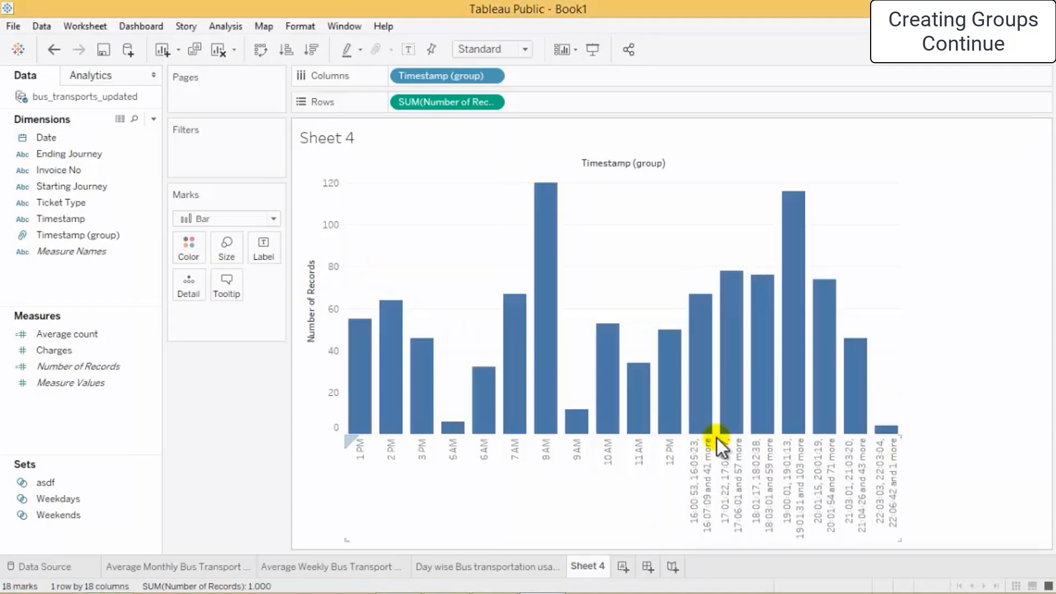
Set the alias of the timestamp group starting at 16:00:53 to 4 PM.
click(698, 456)
right_click(698, 457)
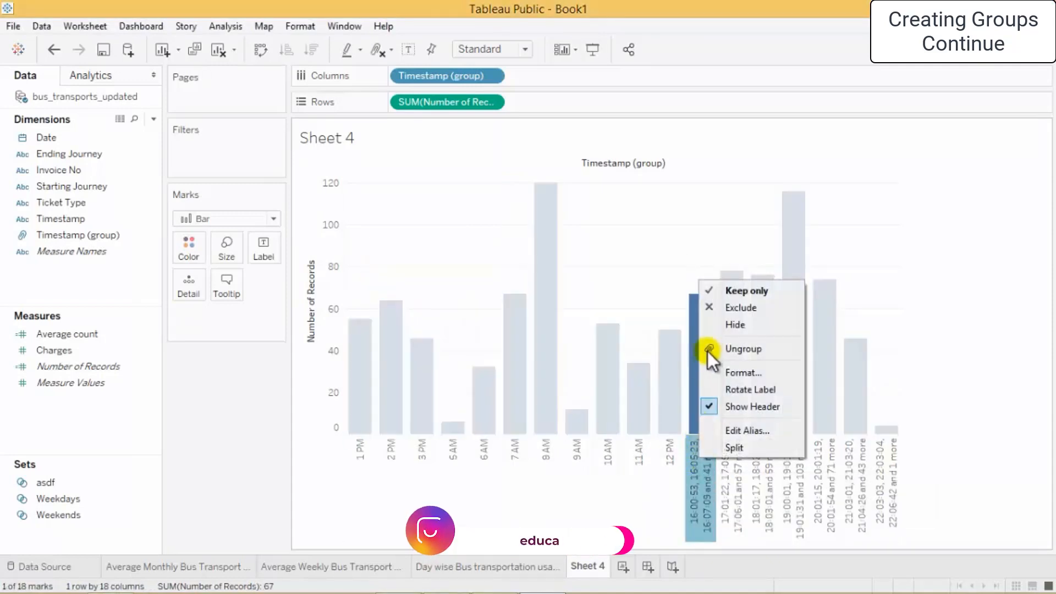
click(738, 433)
text(4 PM)
key(Return)
Set the alias of the timestamp group starting at 17:01:22 to 5 PM.
click(727, 452)
right_click(730, 450)
click(753, 419)
text(5 PM)
key(Return)
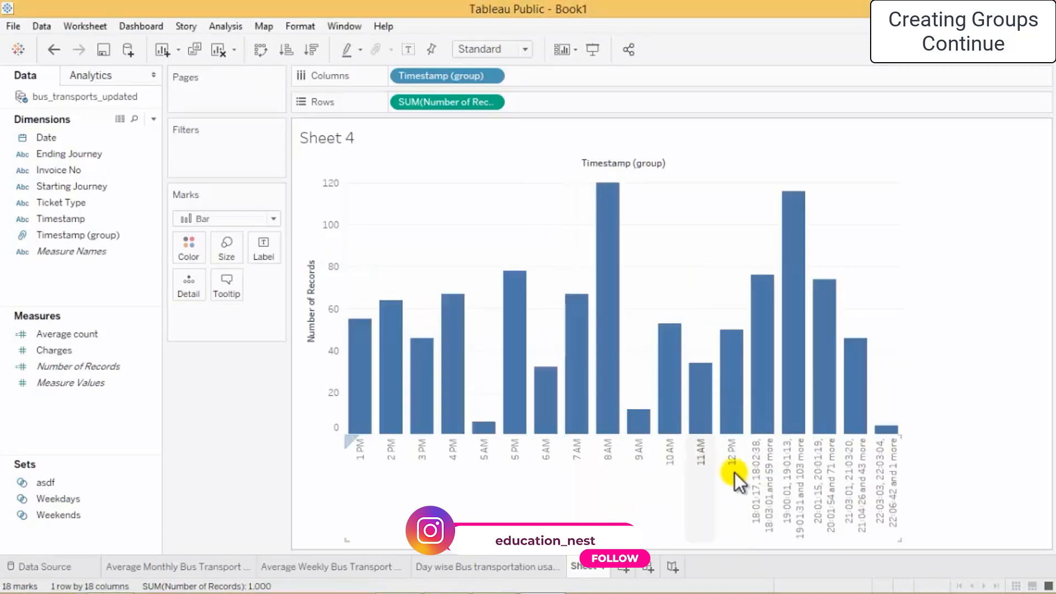
Set the alias of the timestamp group starting at 18:01:17 to 6 PM.
click(767, 490)
right_click(759, 491)
click(811, 463)
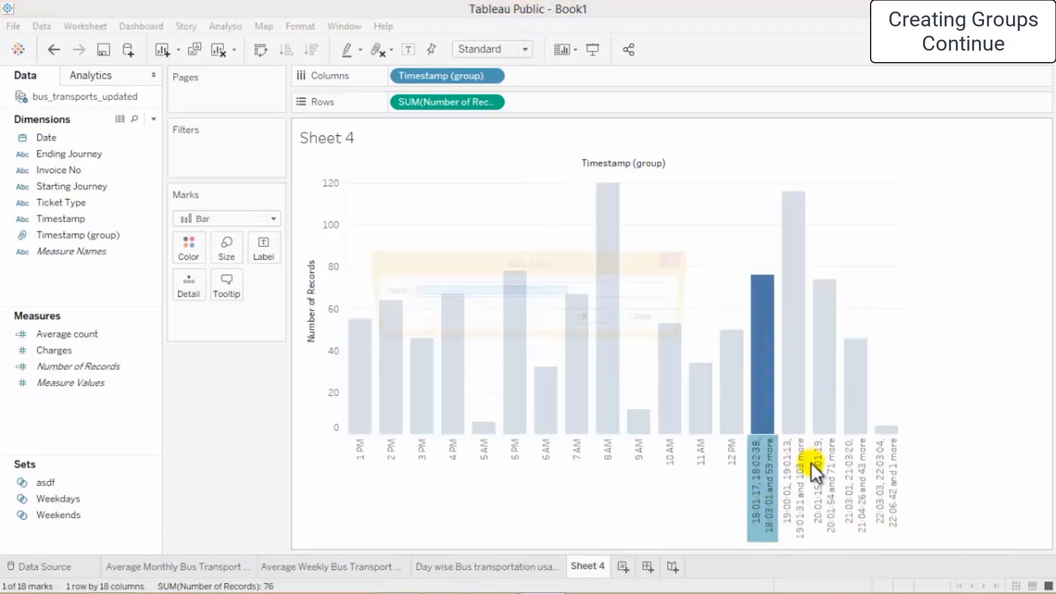
text(6 PM)
key(Return)
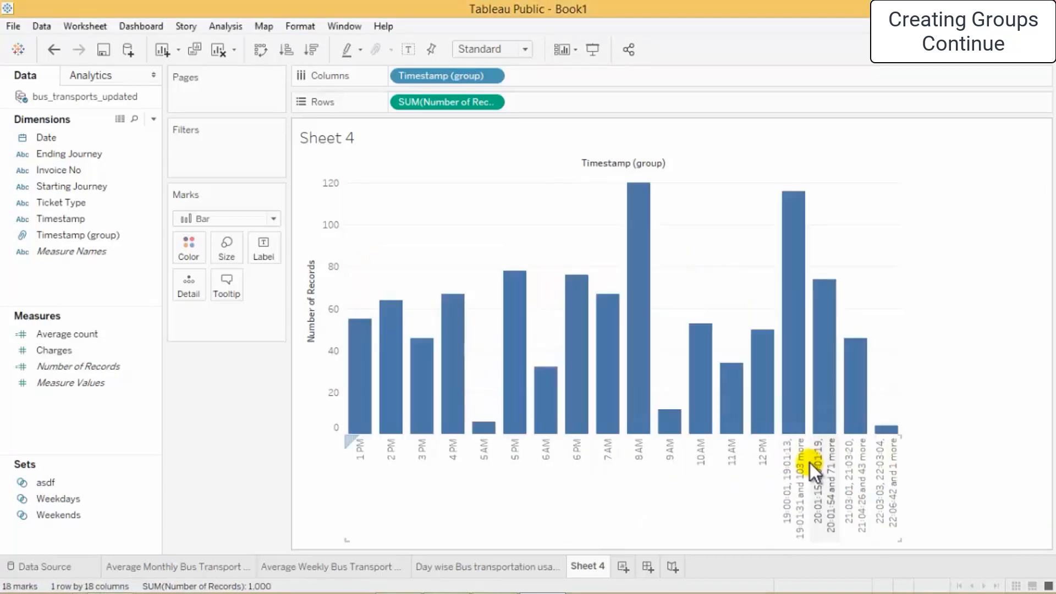
Set the alias of the timestamp group starting at 19:00:01 to 7 PM.
right_click(785, 450)
click(818, 566)
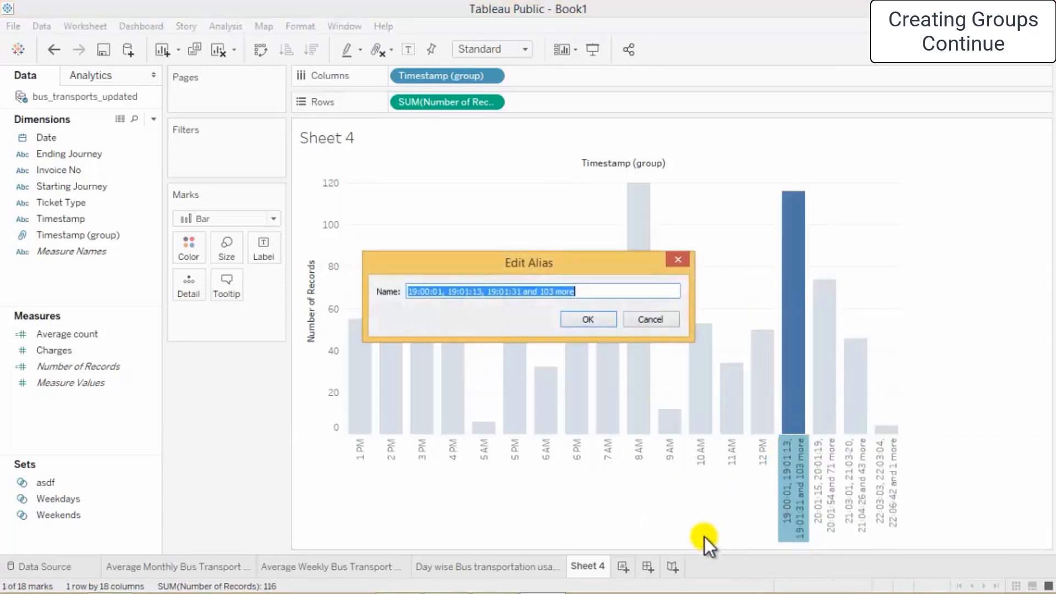
text(7 PM)
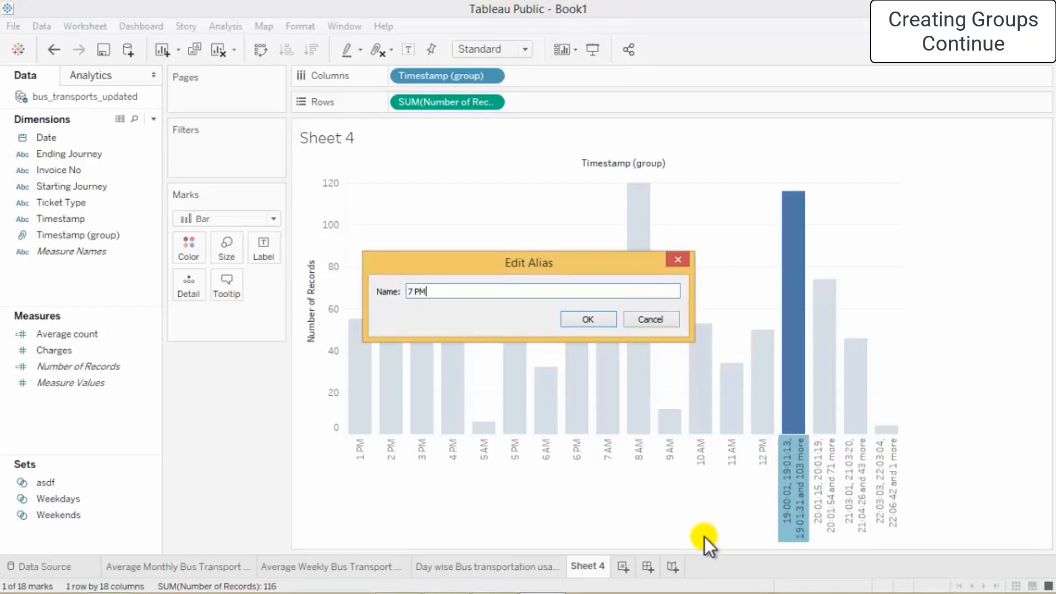
key(Return)
Set the alias of the timestamp group starting at 20:01:15 to 8 PM.
right_click(824, 500)
click(872, 472)
text(8 PM)
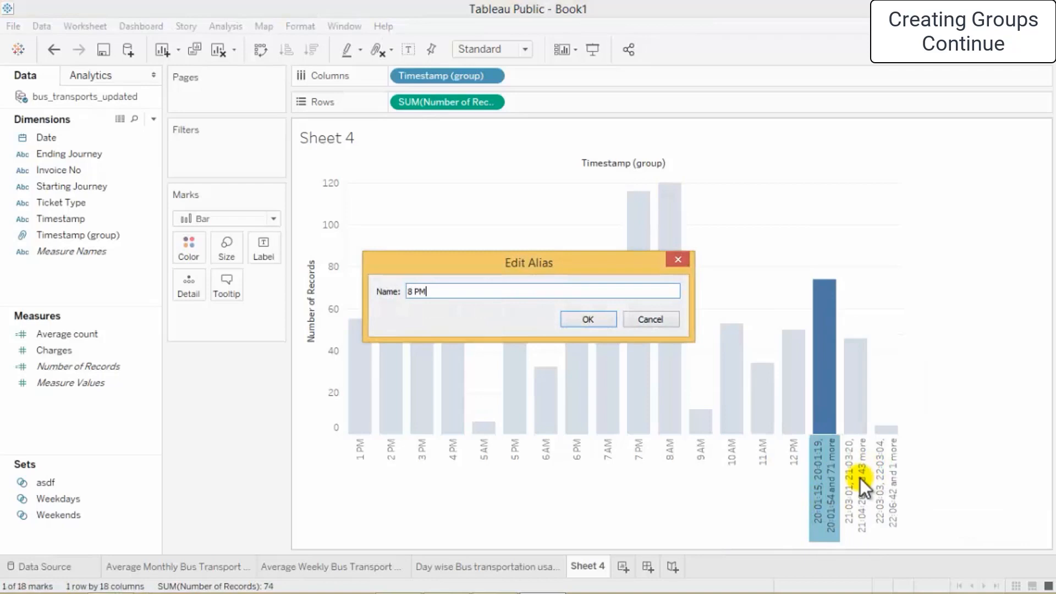
key(Return)
Set the alias of the timestamp group starting at 21:03:01 to 9 PM.
right_click(859, 461)
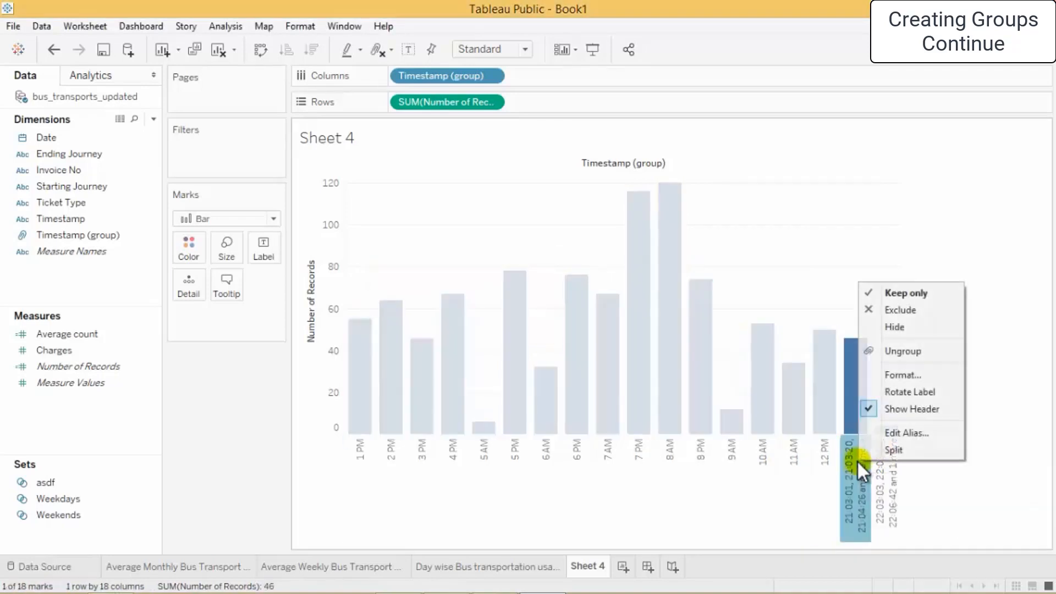
click(912, 433)
text(9)
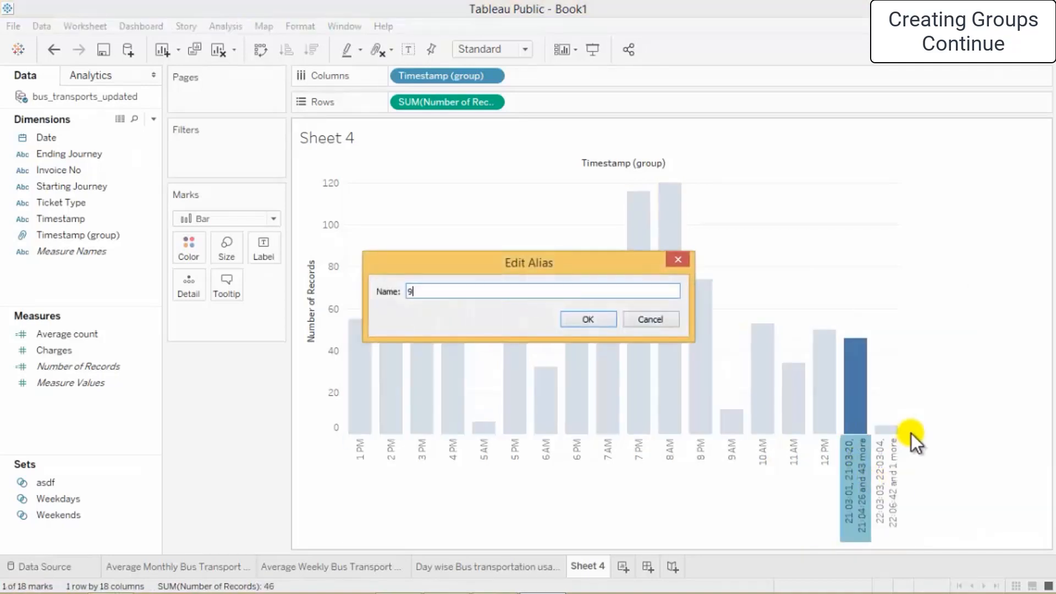
text( PM)
key(Return)
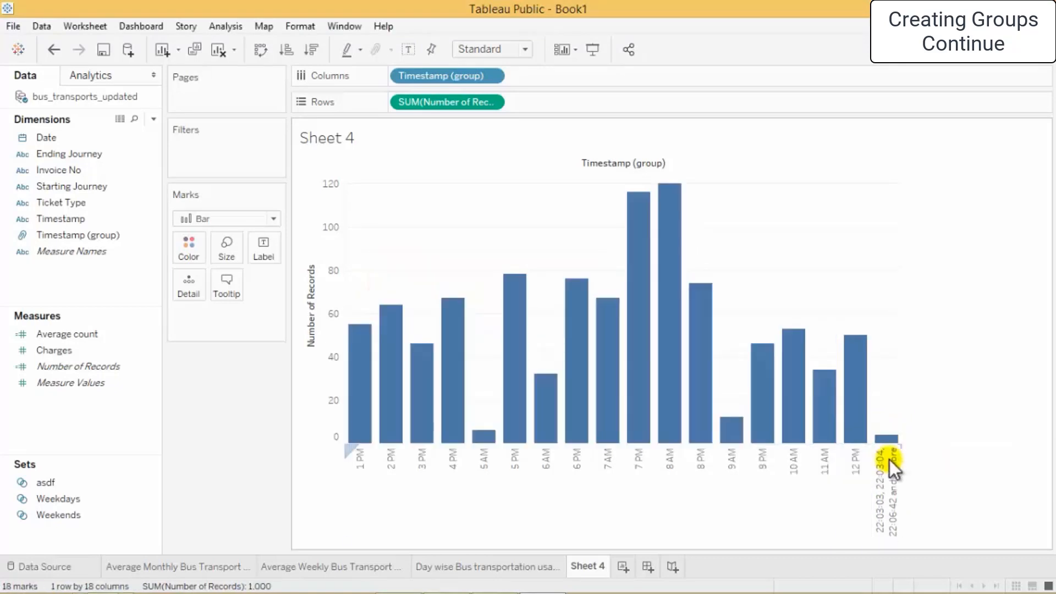
Set the alias of the timestamp group starting at 22:03:03 to 10 Pm.
click(882, 474)
right_click(881, 474)
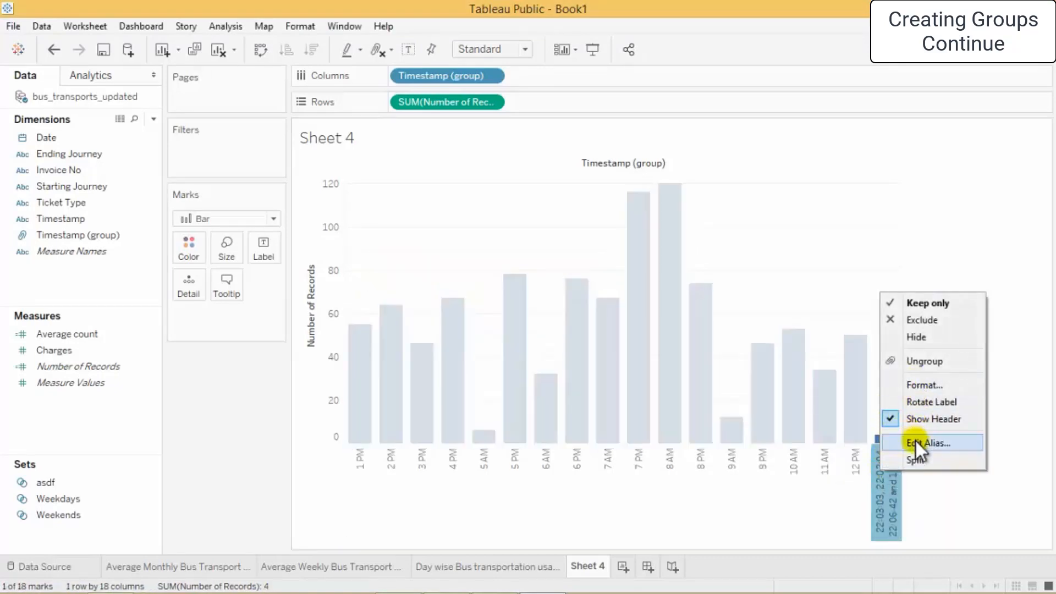
click(916, 440)
text(10 Pm)
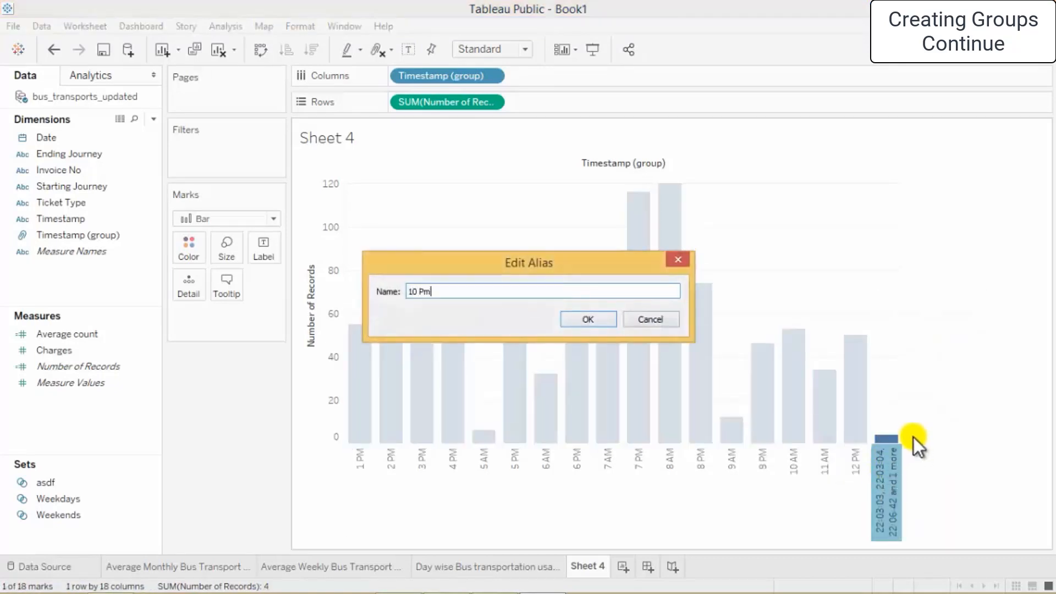
key(Return)
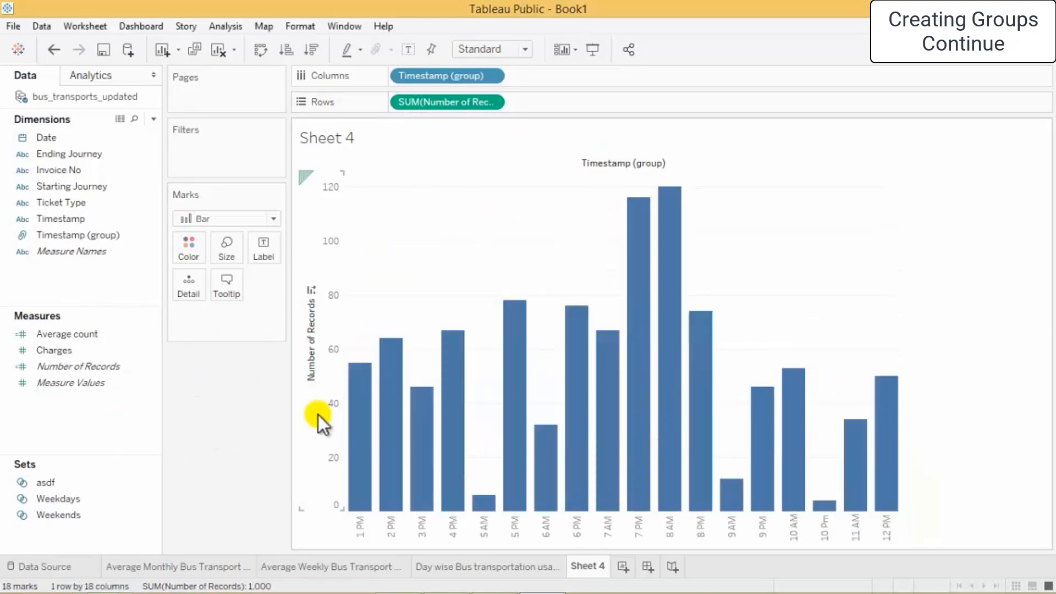
right_click(475, 102)
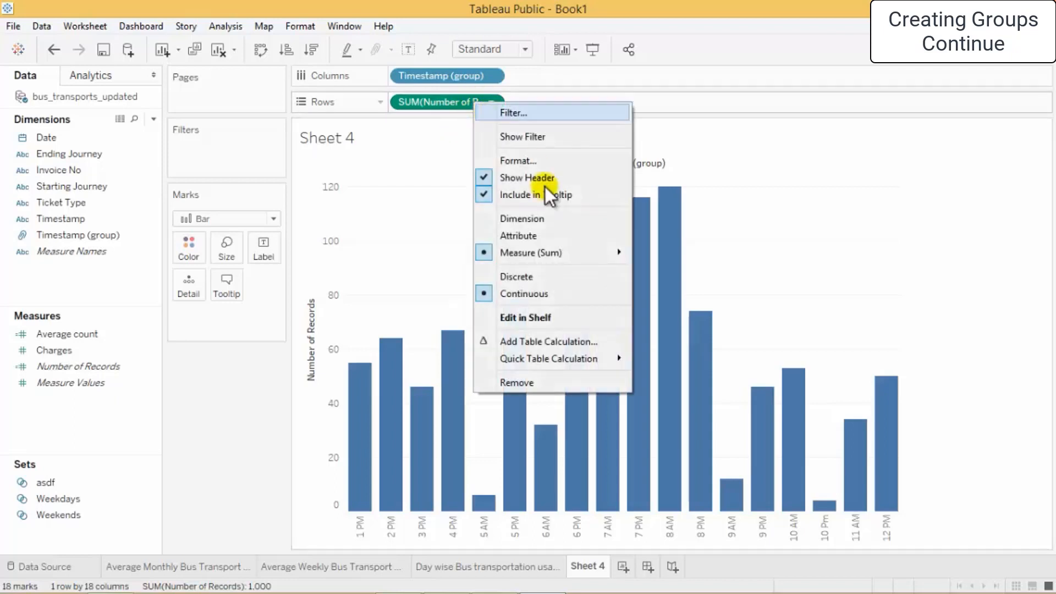
click(474, 103)
click(474, 103)
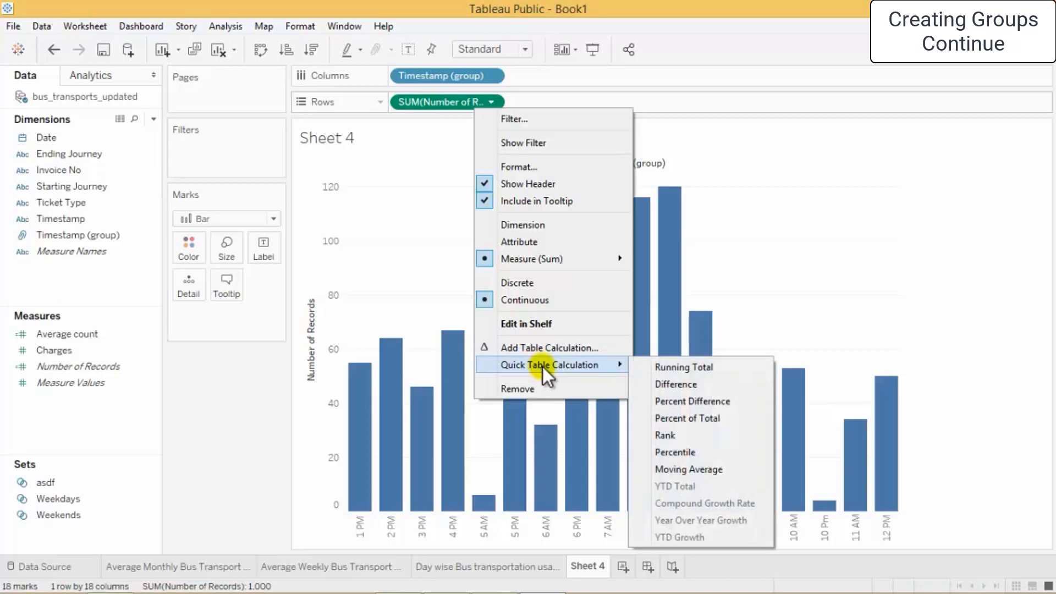
click(540, 348)
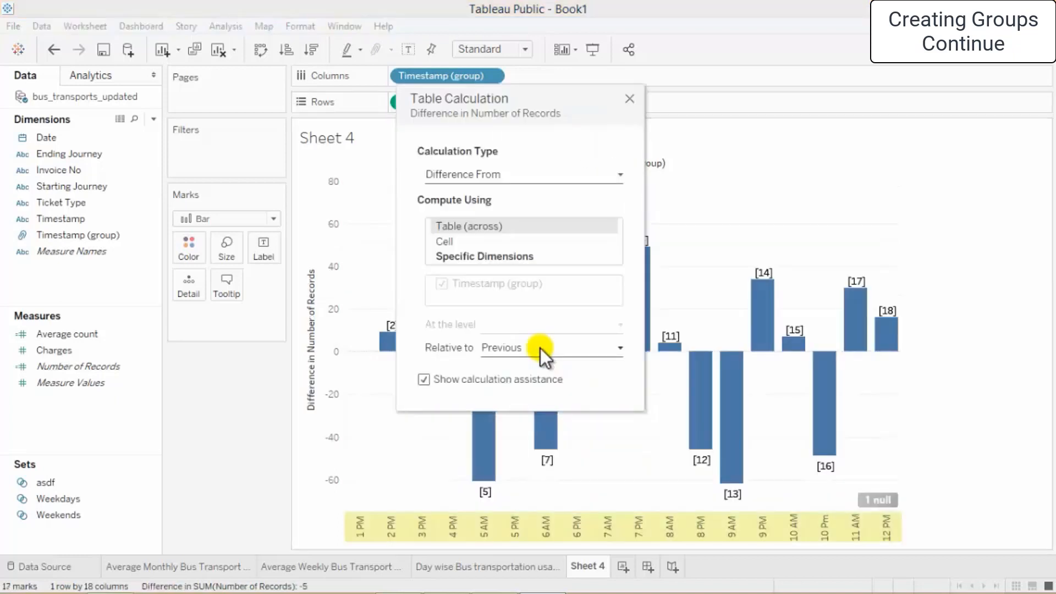
click(630, 99)
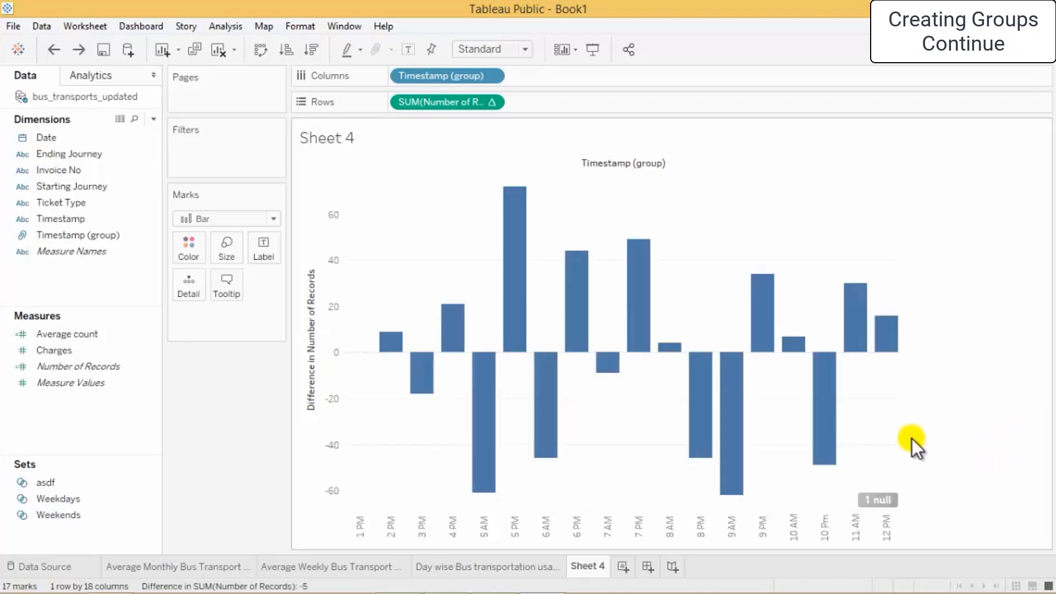
key(ctrl+z)
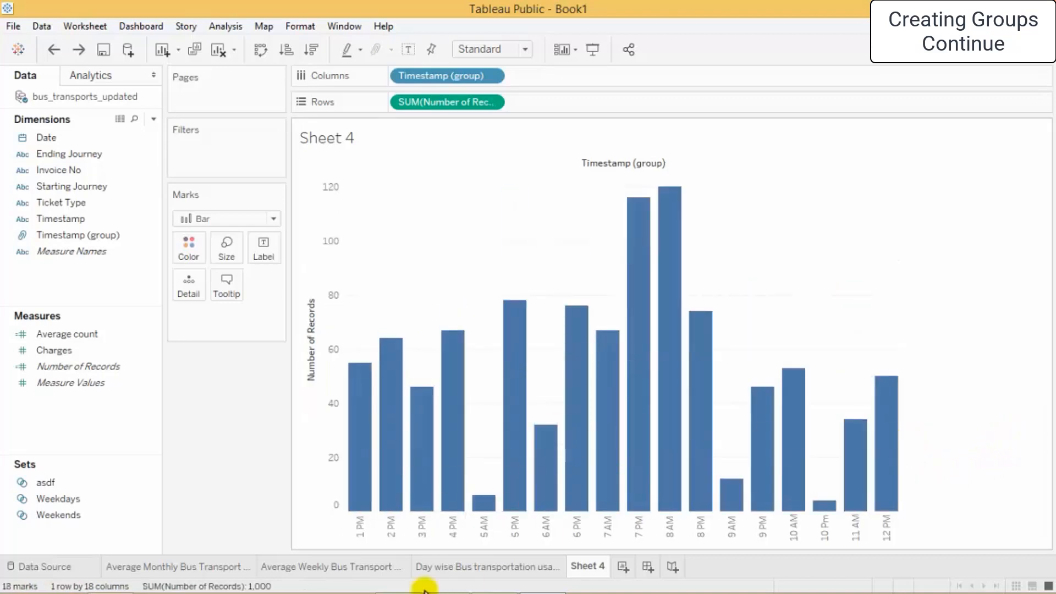
Set the mark labels of all bars in the Sheet 4 chart to Always Show.
drag(350, 298, 1048, 525)
right_click(517, 360)
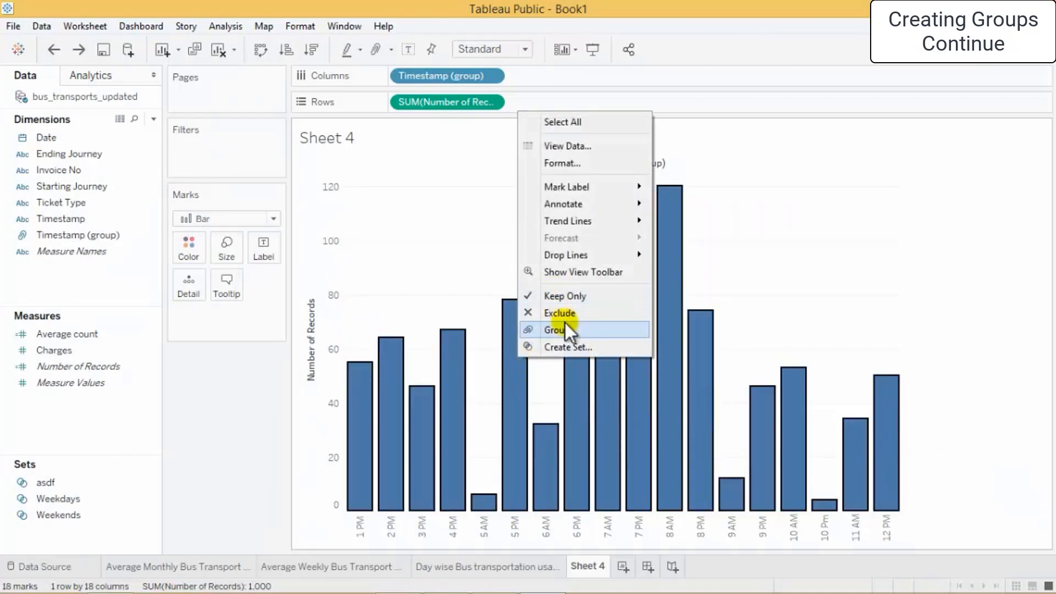
mouse_move(573, 193)
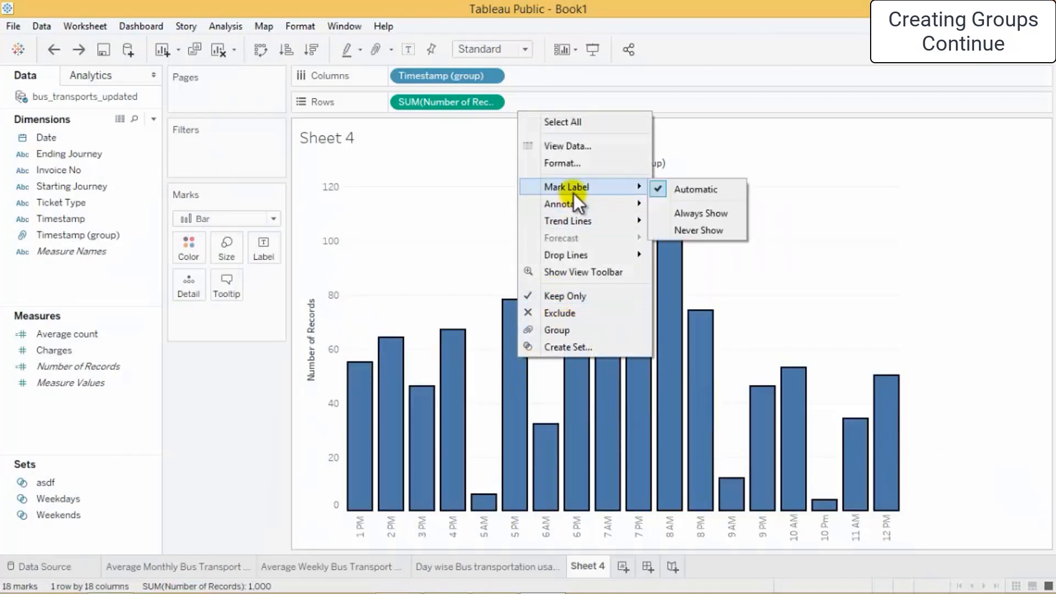
click(726, 214)
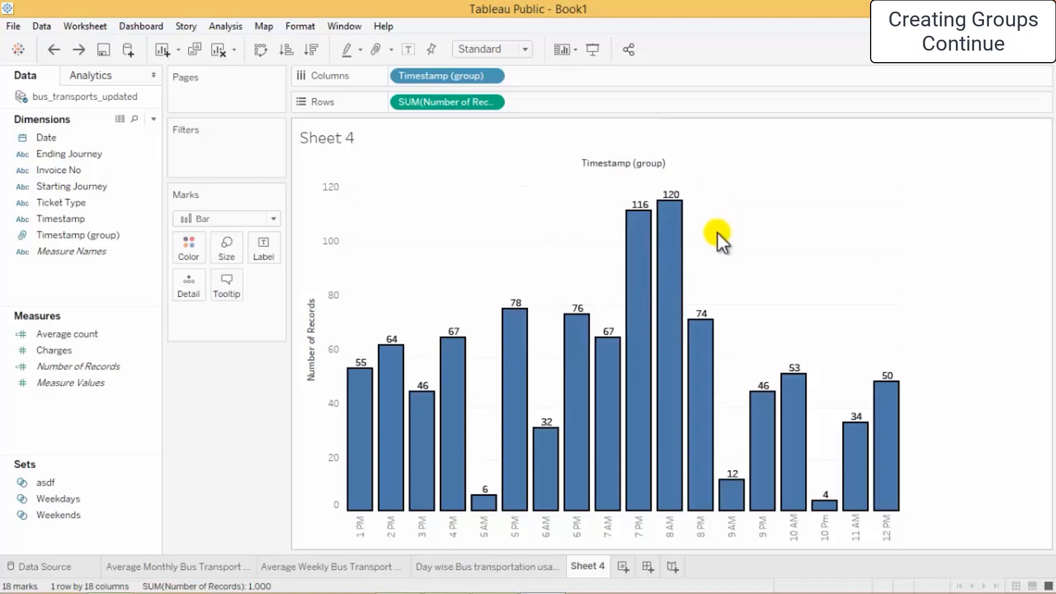
click(890, 325)
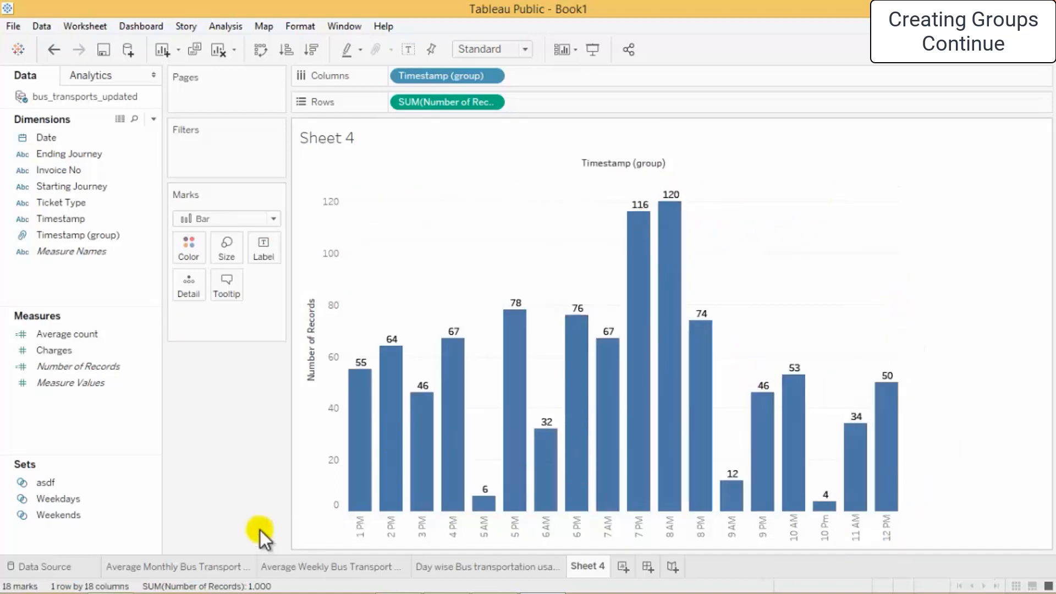
mouse_move(510, 320)
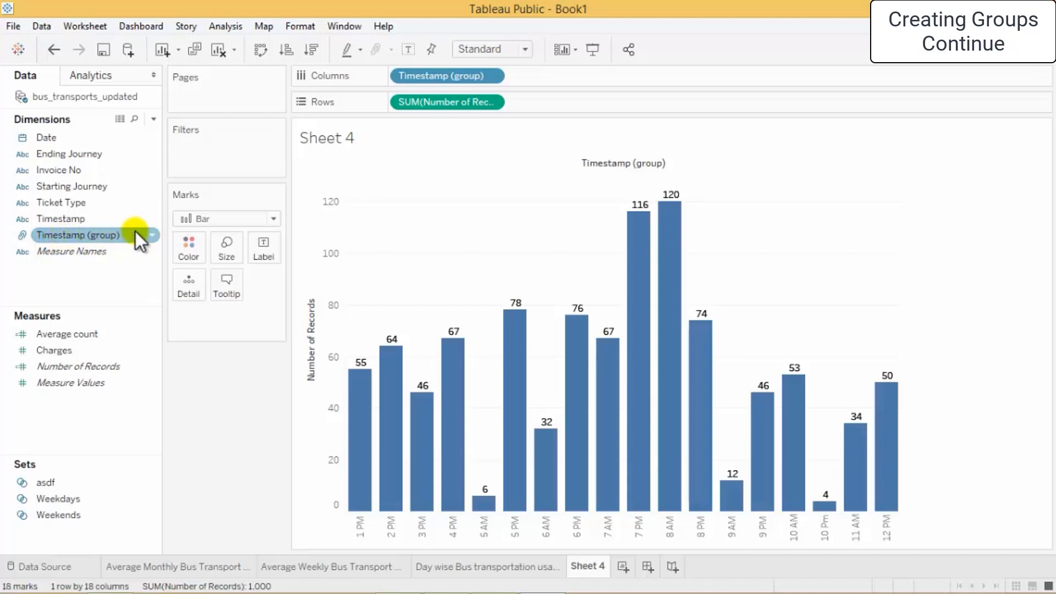
right_click(150, 238)
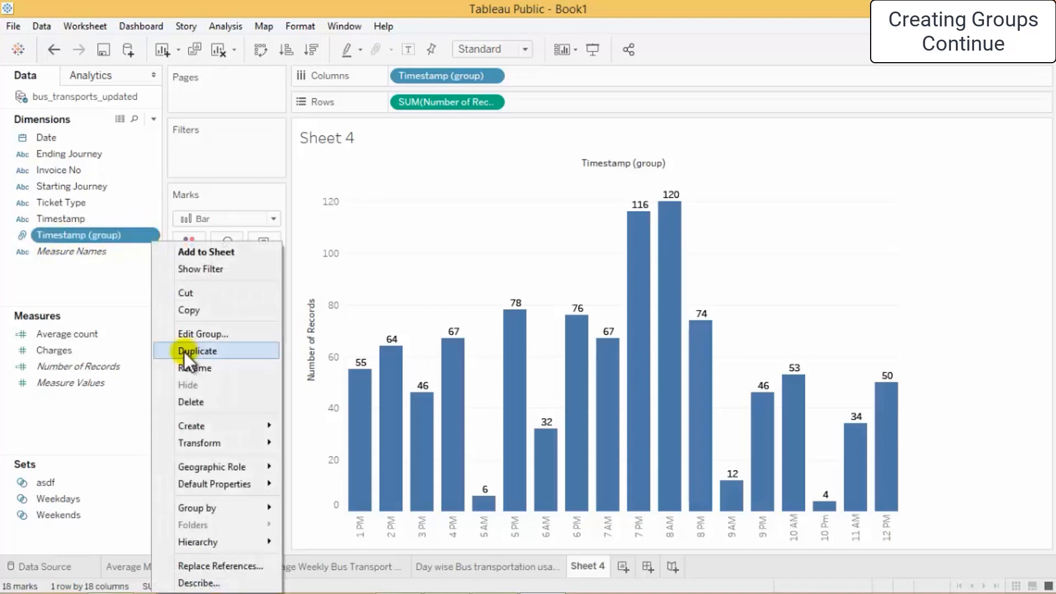
click(60, 139)
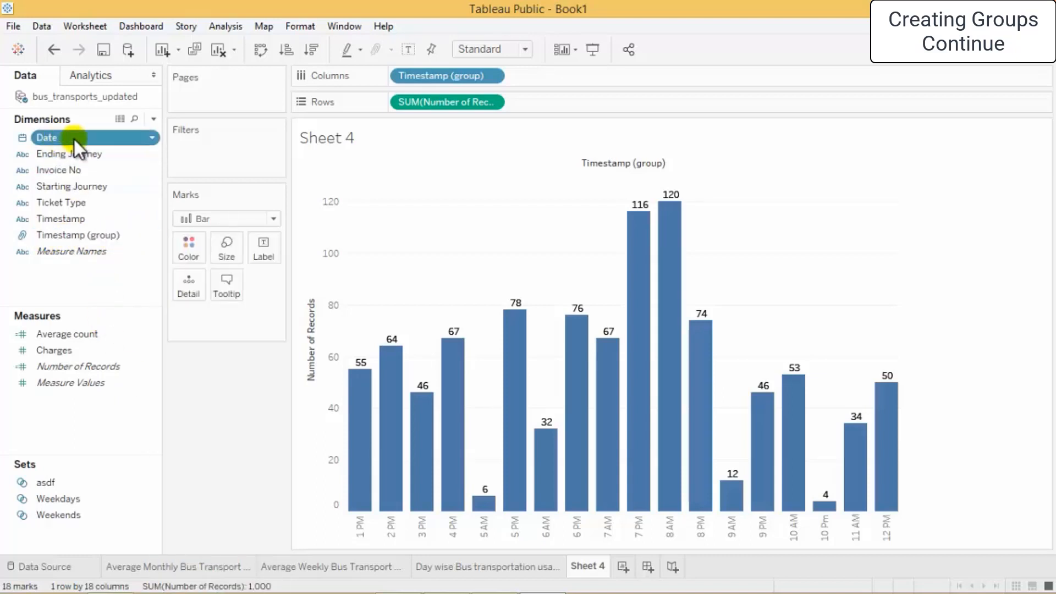
click(153, 138)
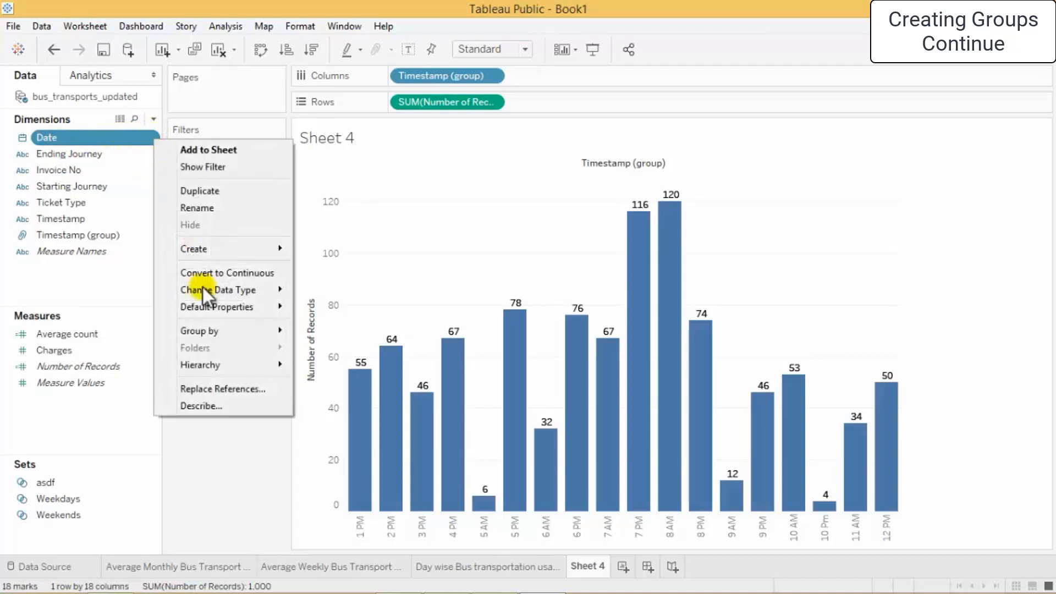
mouse_move(236, 329)
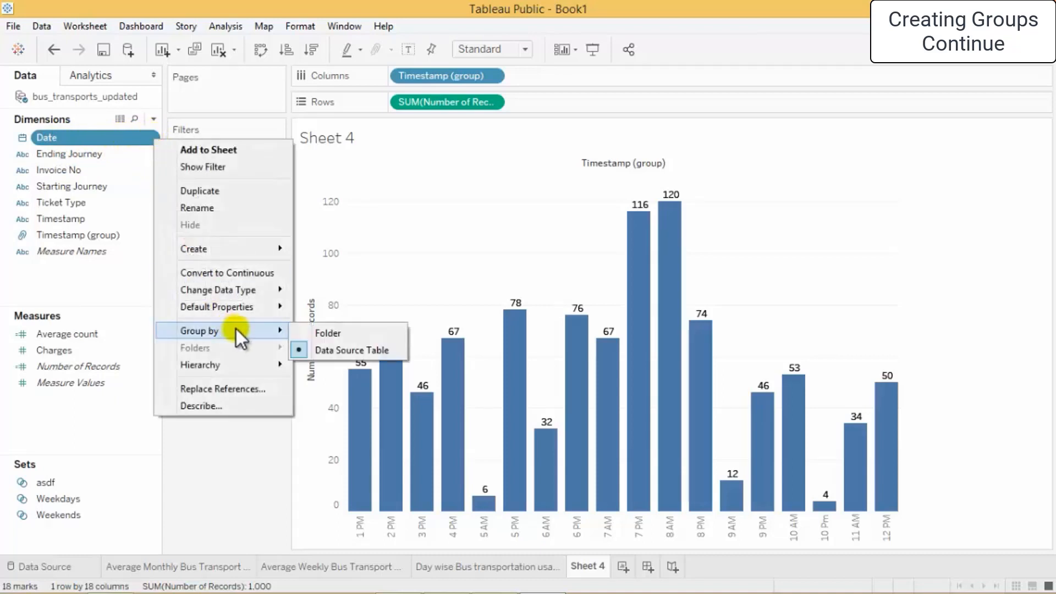
click(343, 335)
click(45, 352)
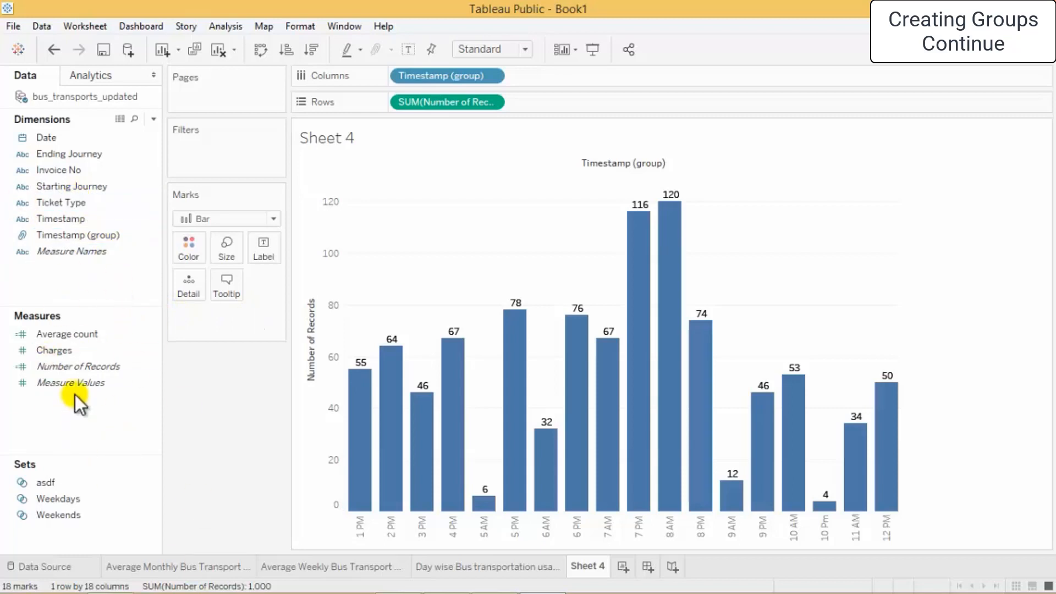
click(80, 235)
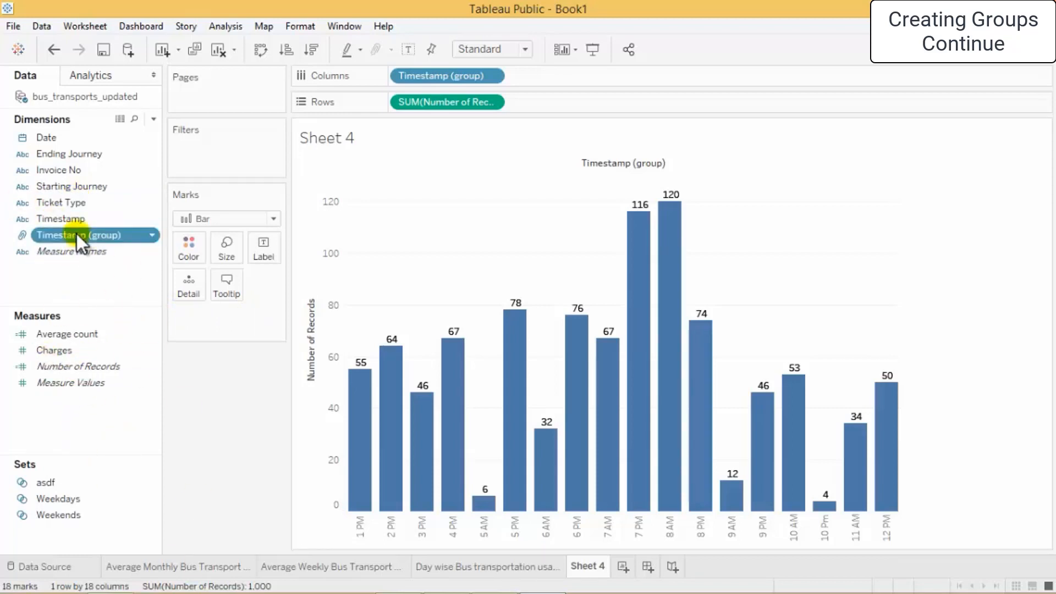
mouse_move(362, 431)
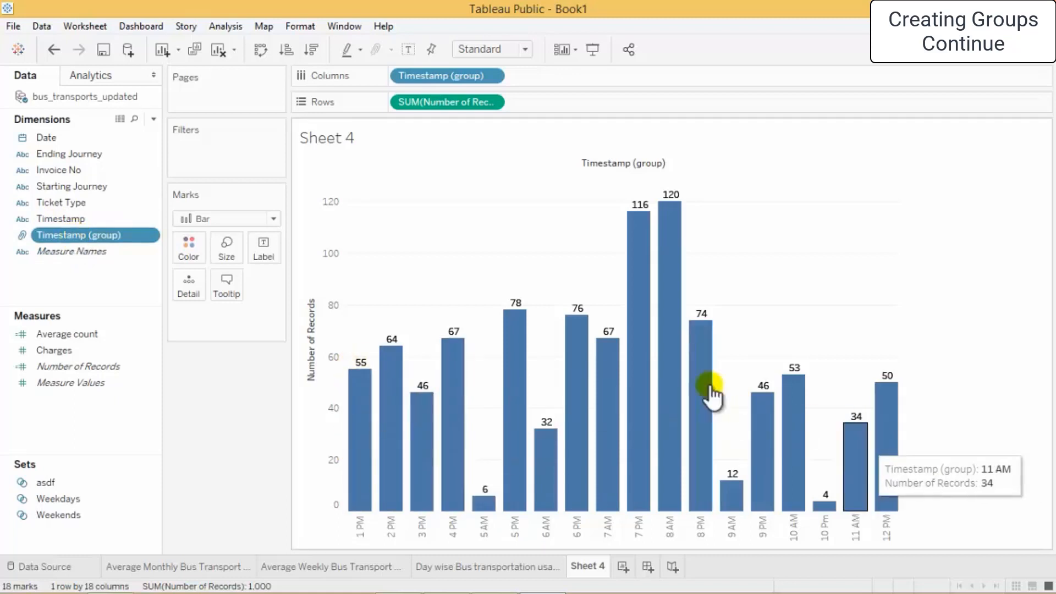
Change the mark type of the Sheet 4 chart from bars to Line.
click(273, 219)
click(250, 271)
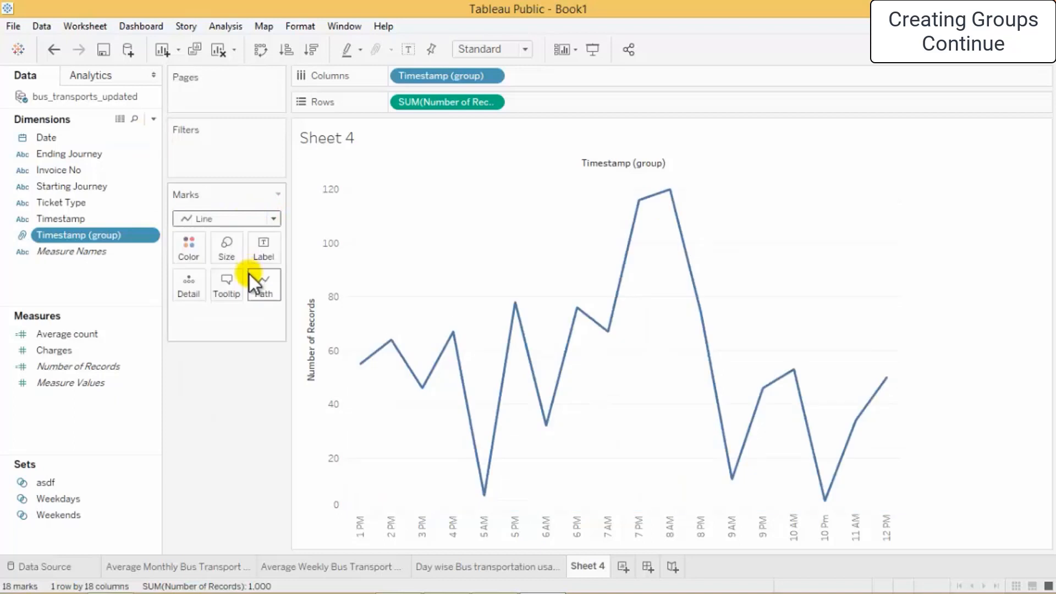
right_click(734, 304)
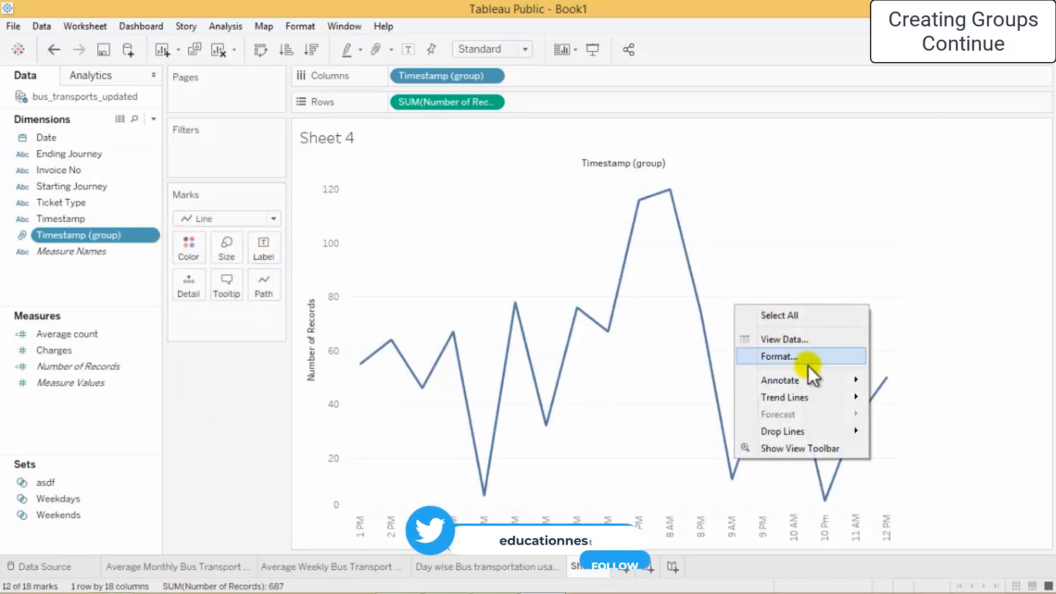
click(935, 256)
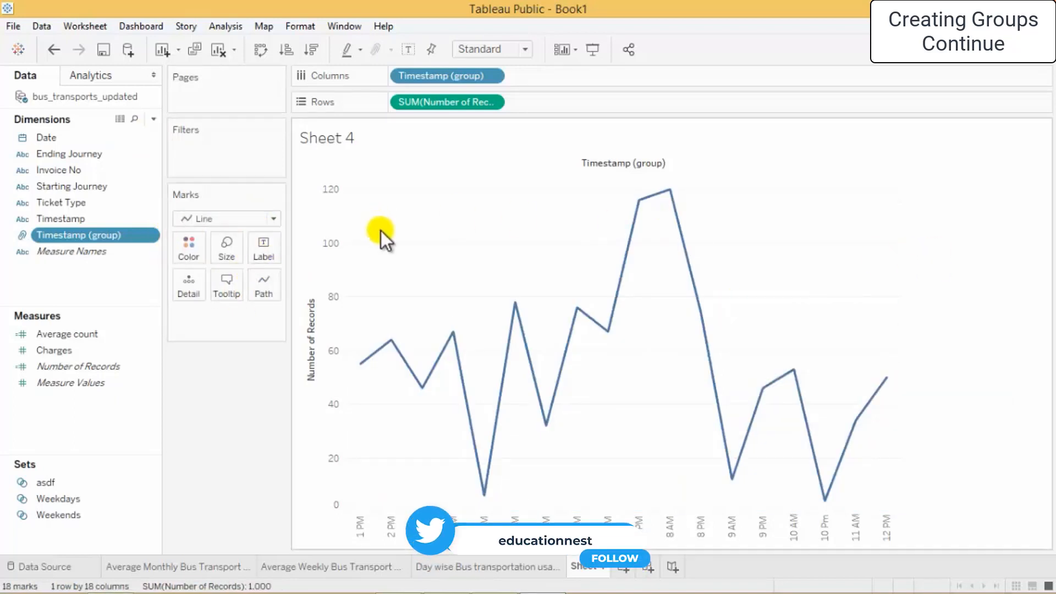
Set the mark labels of all points on the line chart, including the 7 PM and 8 AM peaks, to Always Show.
drag(356, 366, 943, 511)
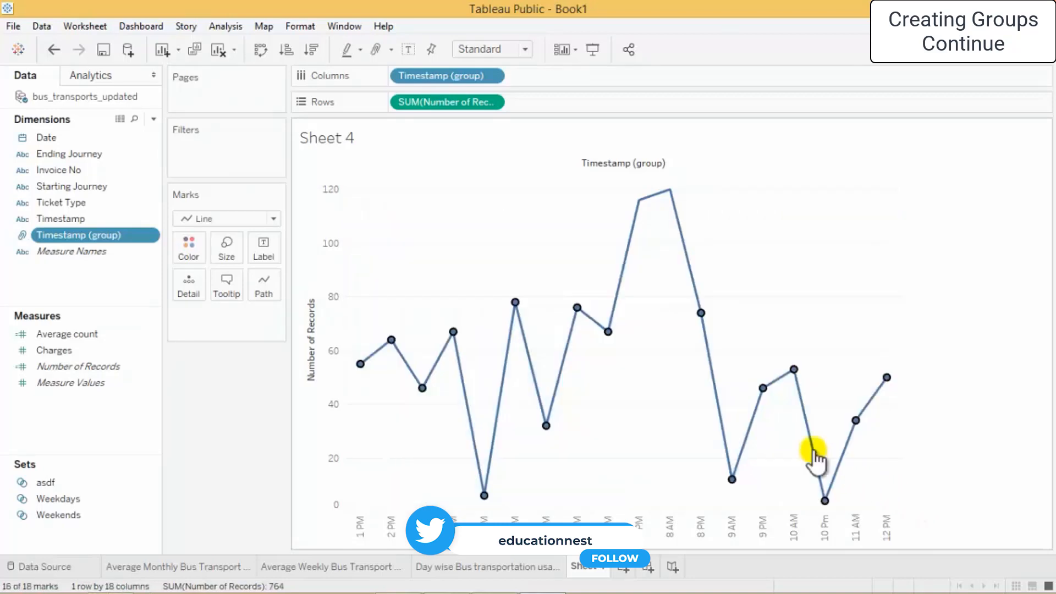
right_click(761, 388)
mouse_move(830, 215)
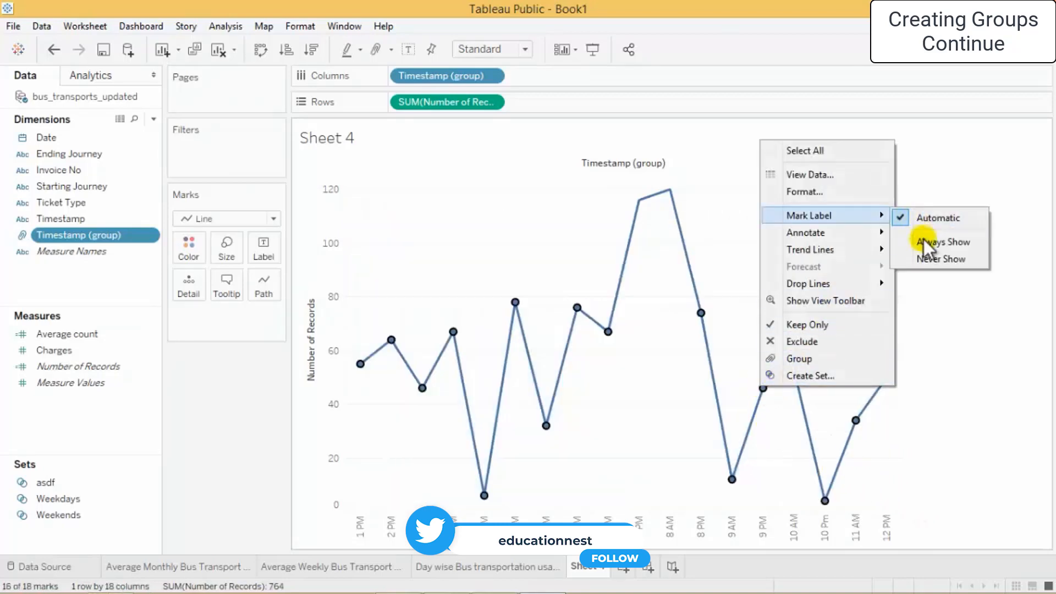
click(901, 246)
drag(621, 172, 719, 228)
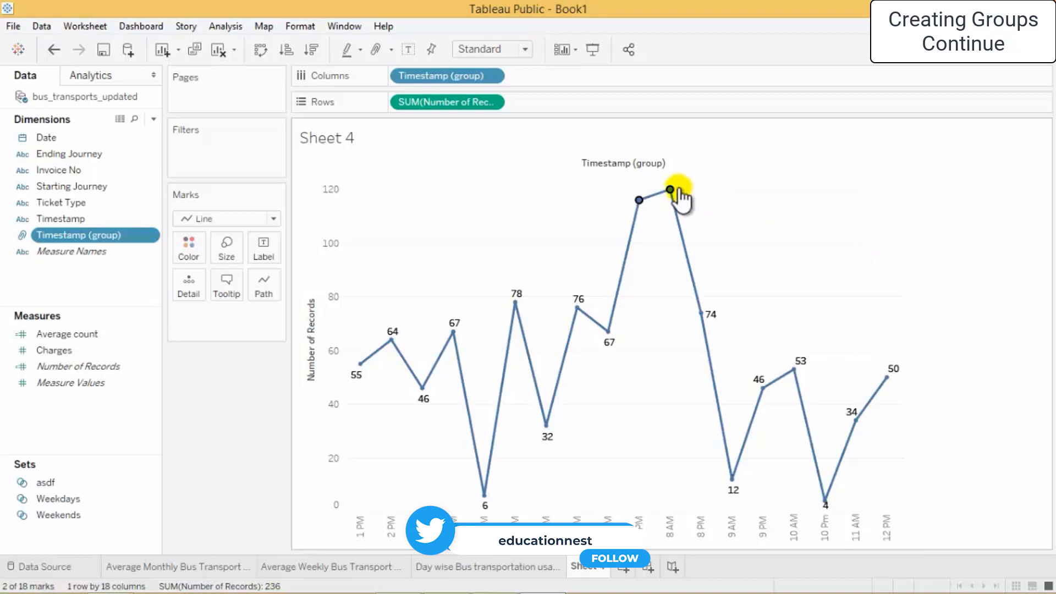
right_click(676, 188)
mouse_move(715, 261)
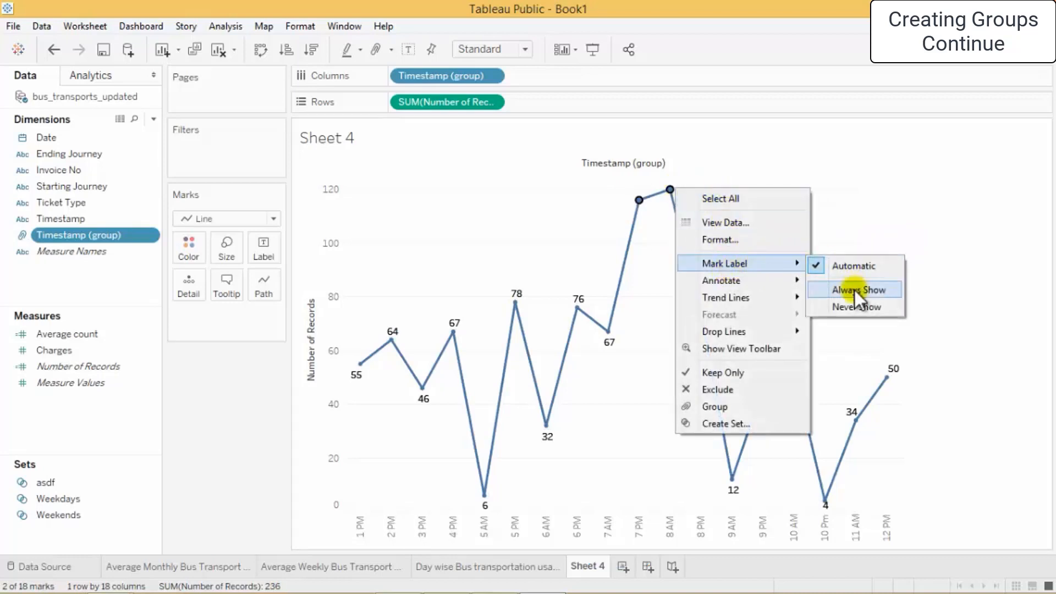
click(853, 286)
click(807, 281)
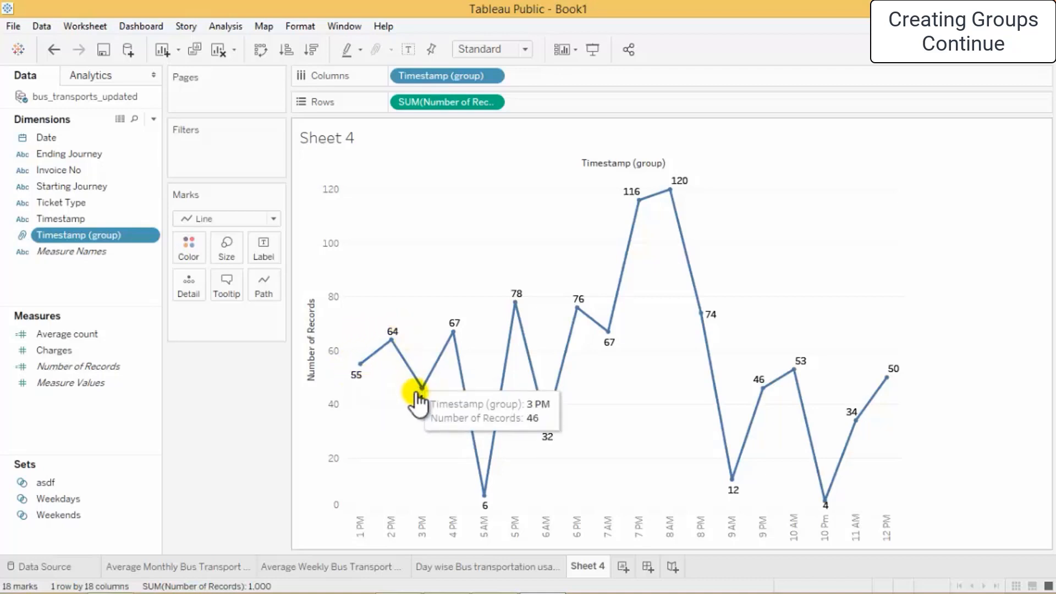
mouse_move(360, 365)
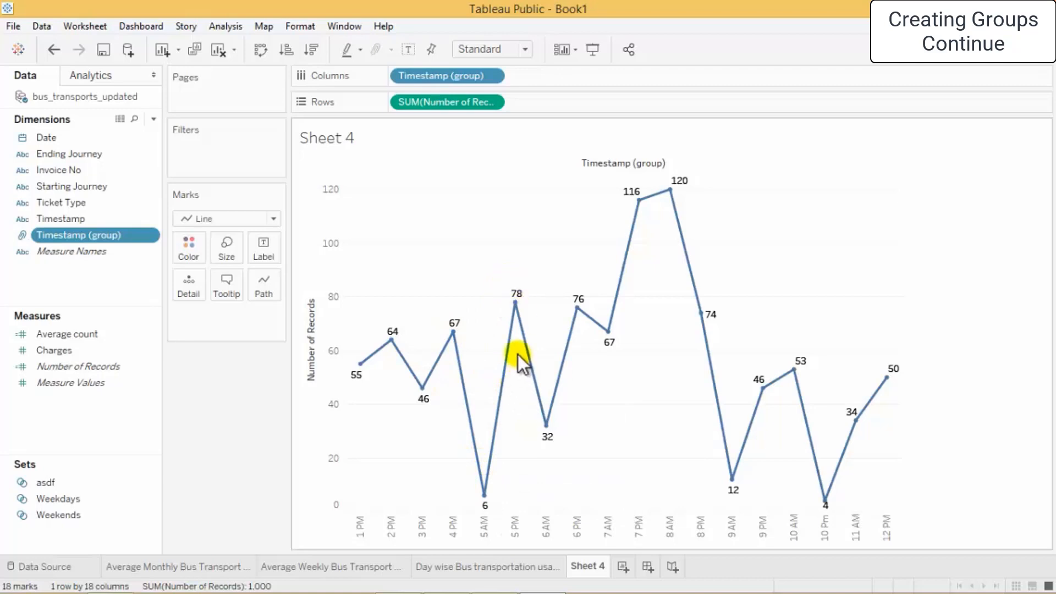
click(382, 533)
click(361, 529)
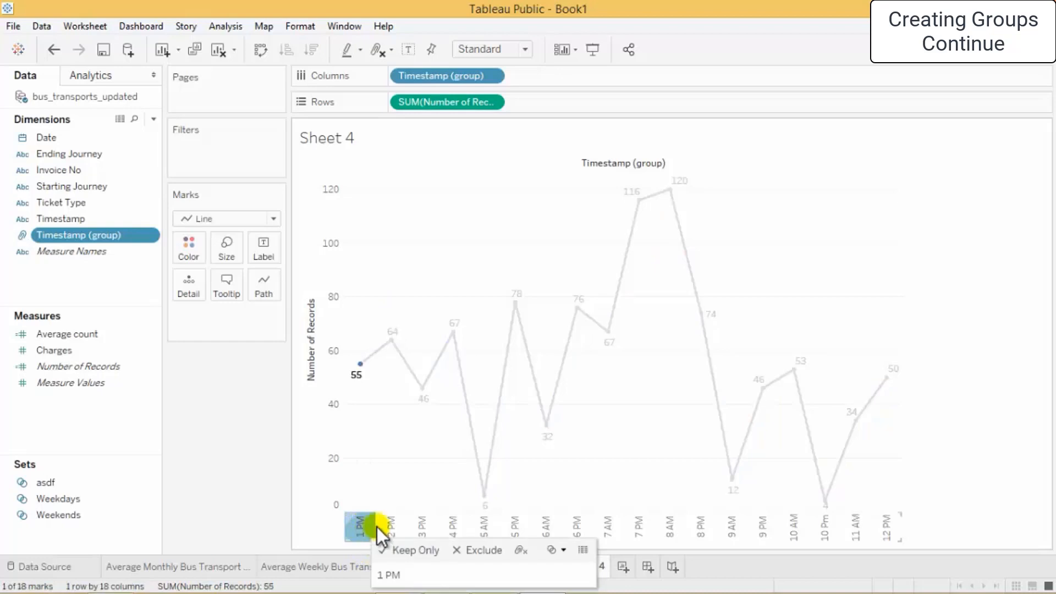
click(891, 541)
click(893, 539)
click(873, 507)
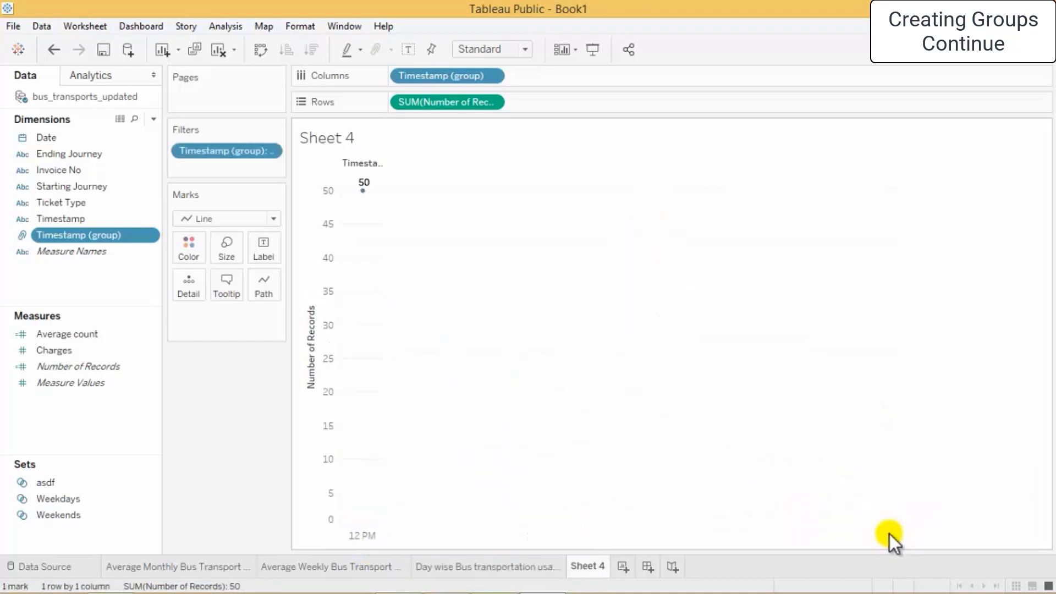
key(ctrl+z)
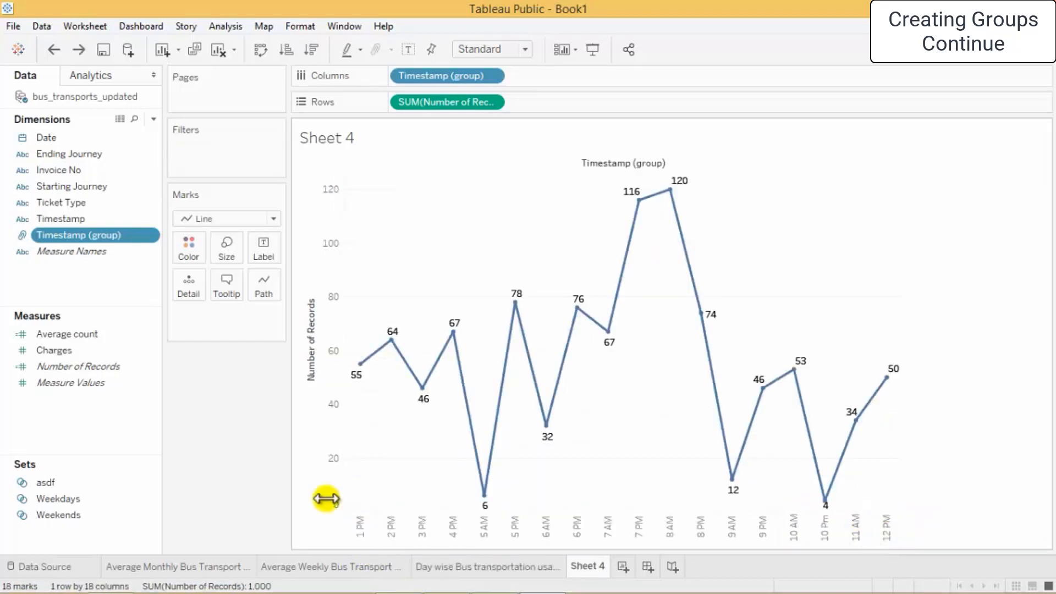
Sort the 5 AM and 1 PM timestamp groups in ascending order so that 5 AM comes first on the horizontal axis.
click(478, 518)
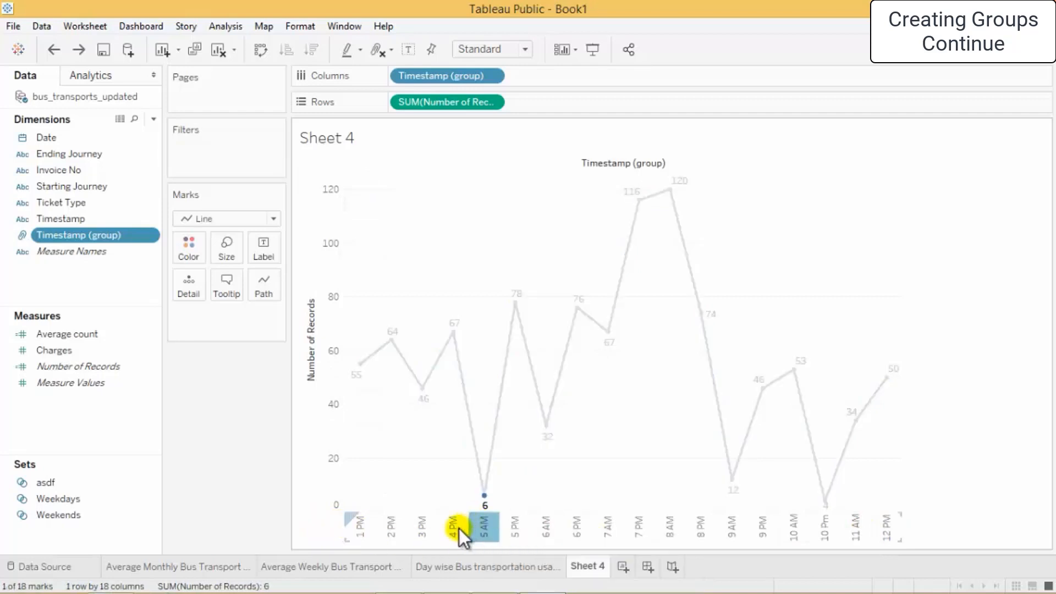
ctrl+click(388, 524)
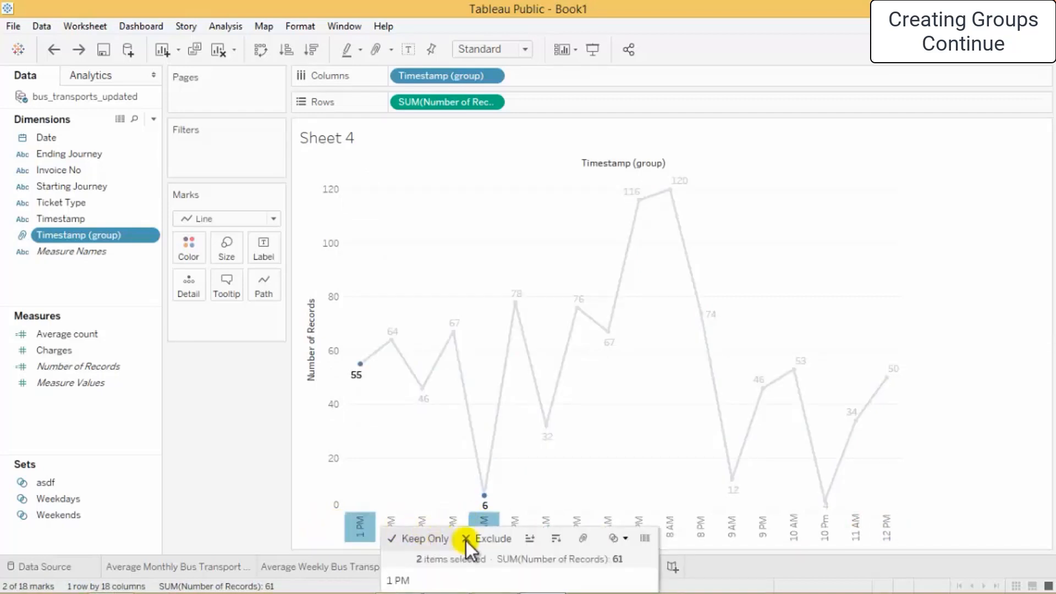
click(527, 543)
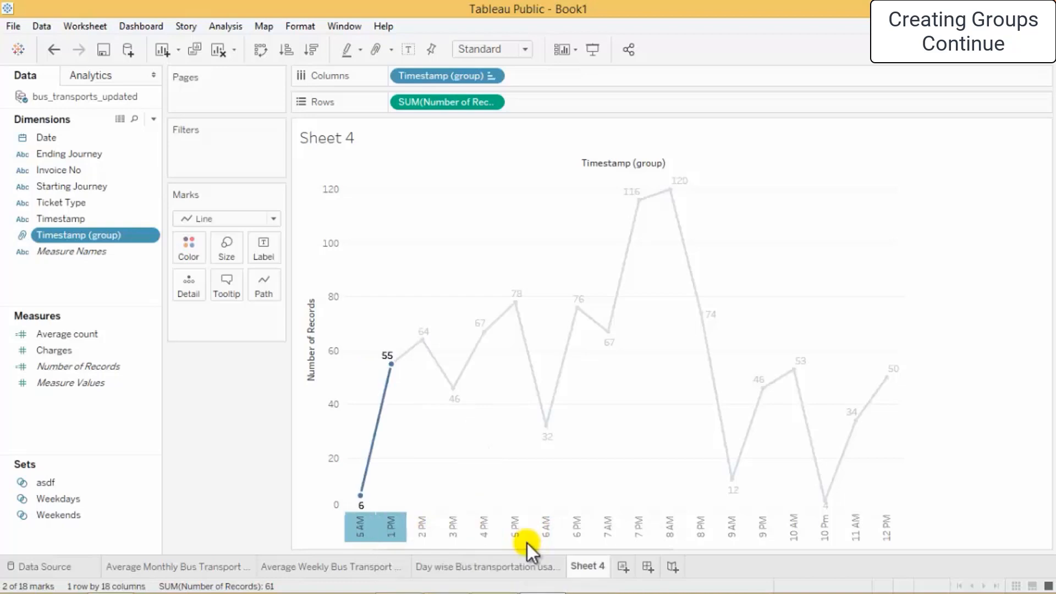
ctrl+click(432, 529)
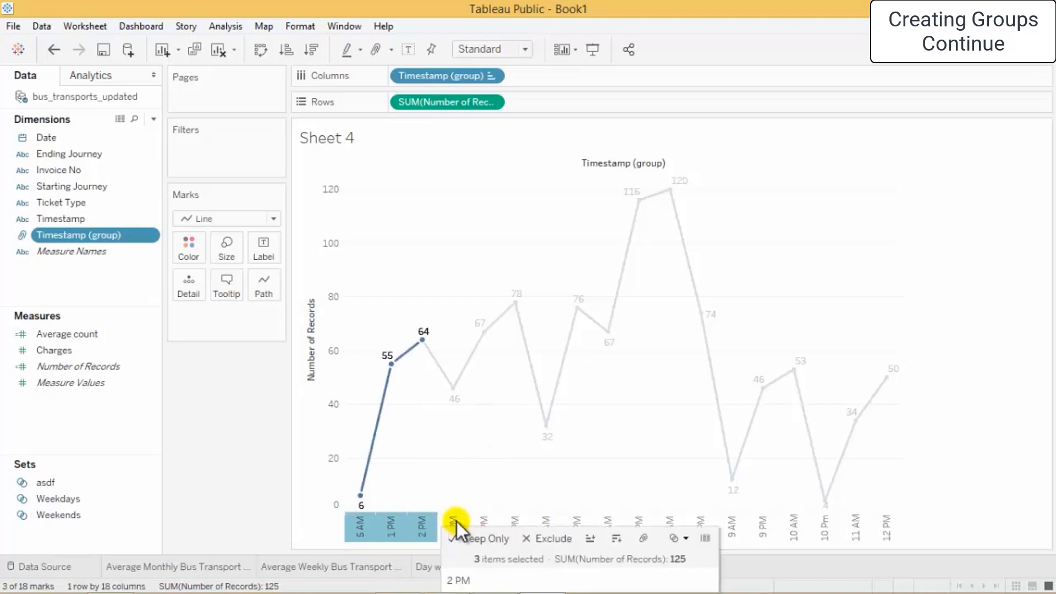
ctrl+click(460, 520)
drag(366, 280, 1007, 491)
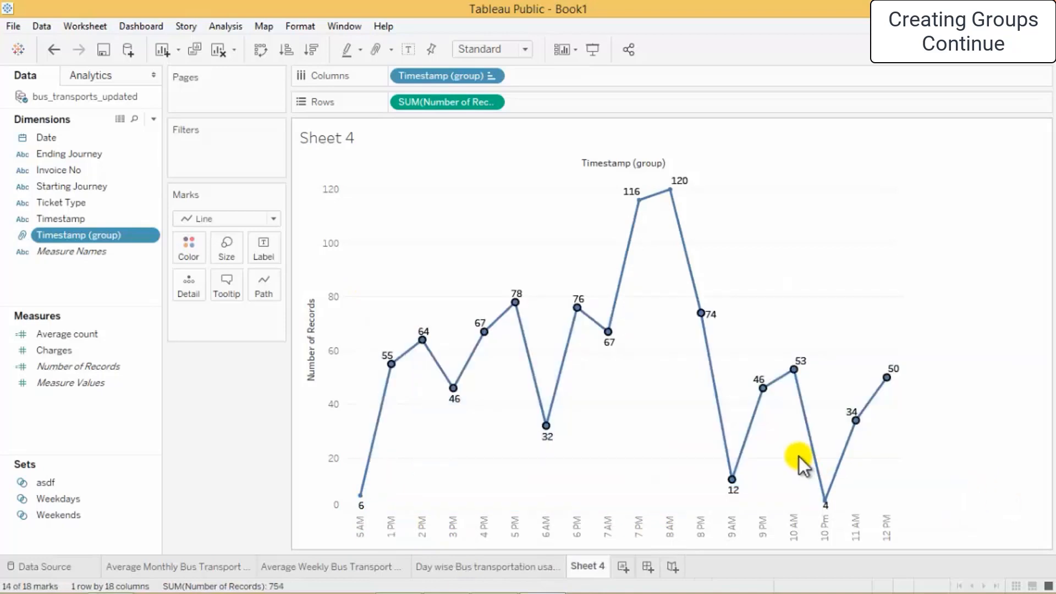
right_click(800, 453)
click(377, 208)
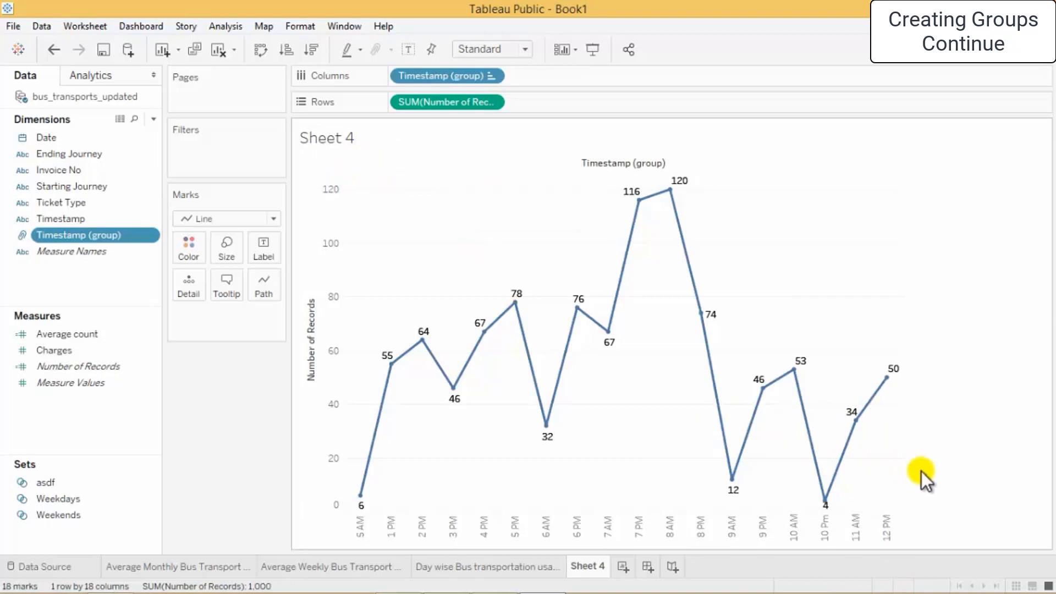
drag(353, 180, 889, 520)
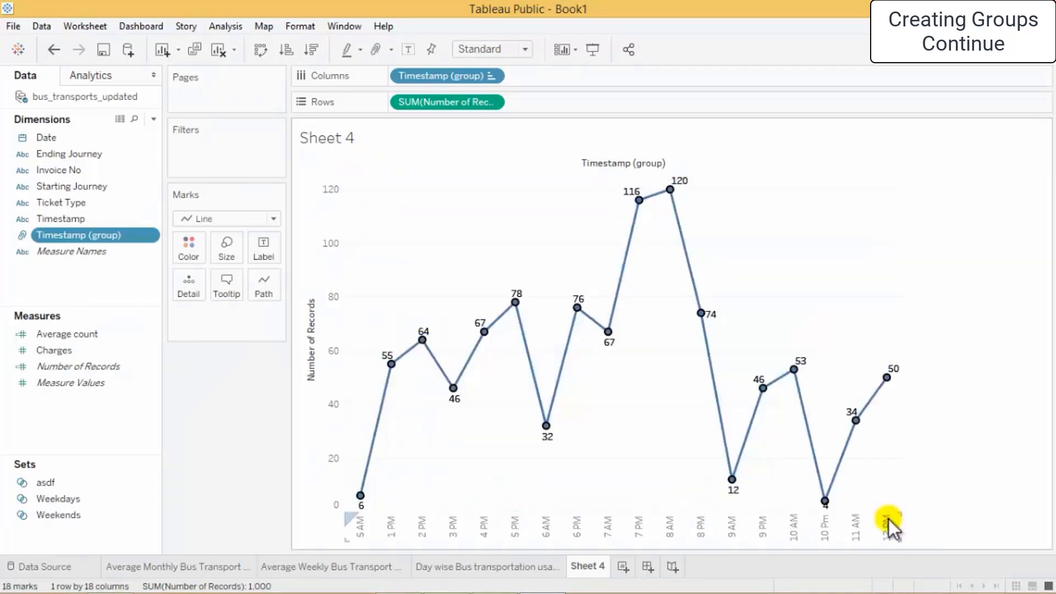
right_click(794, 368)
mouse_move(863, 203)
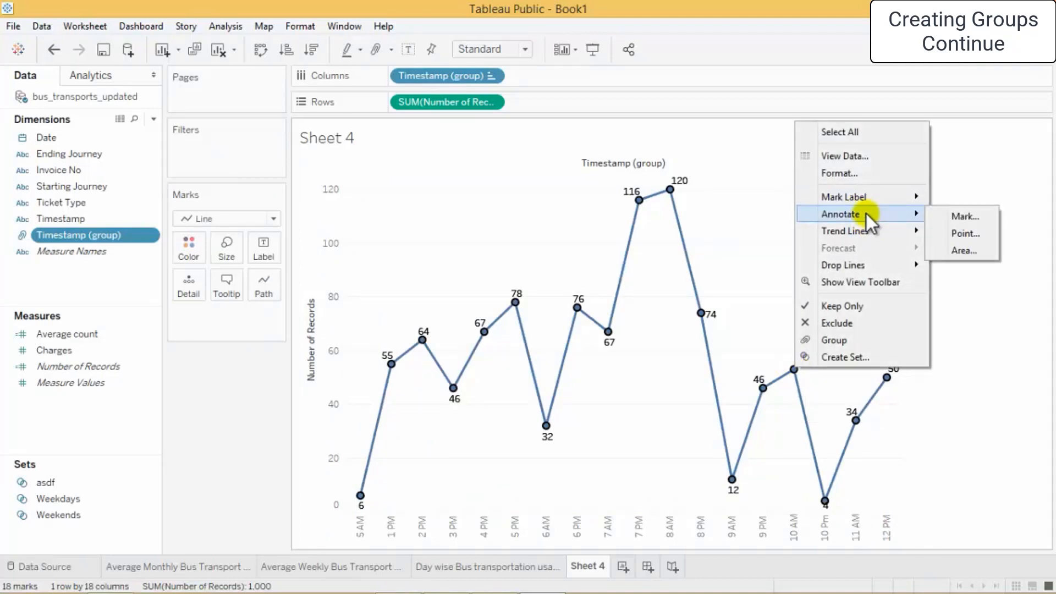
click(873, 133)
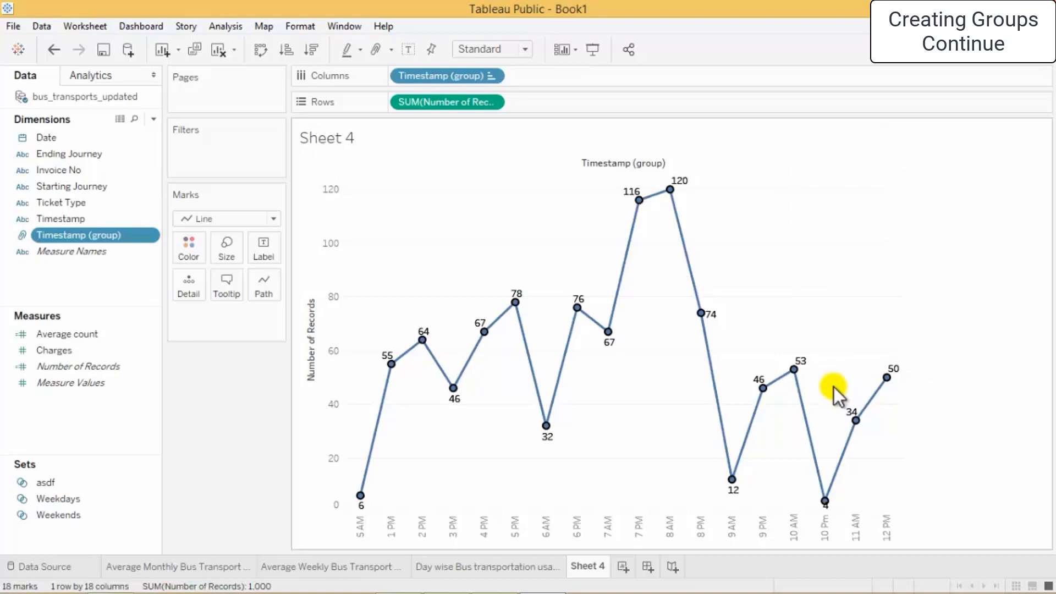
right_click(794, 369)
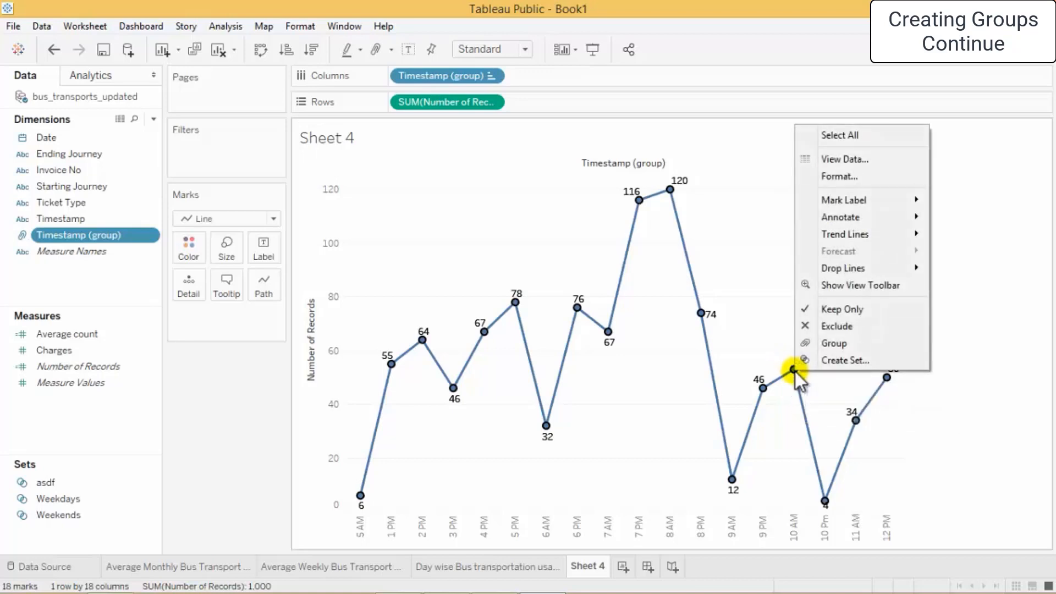
click(862, 285)
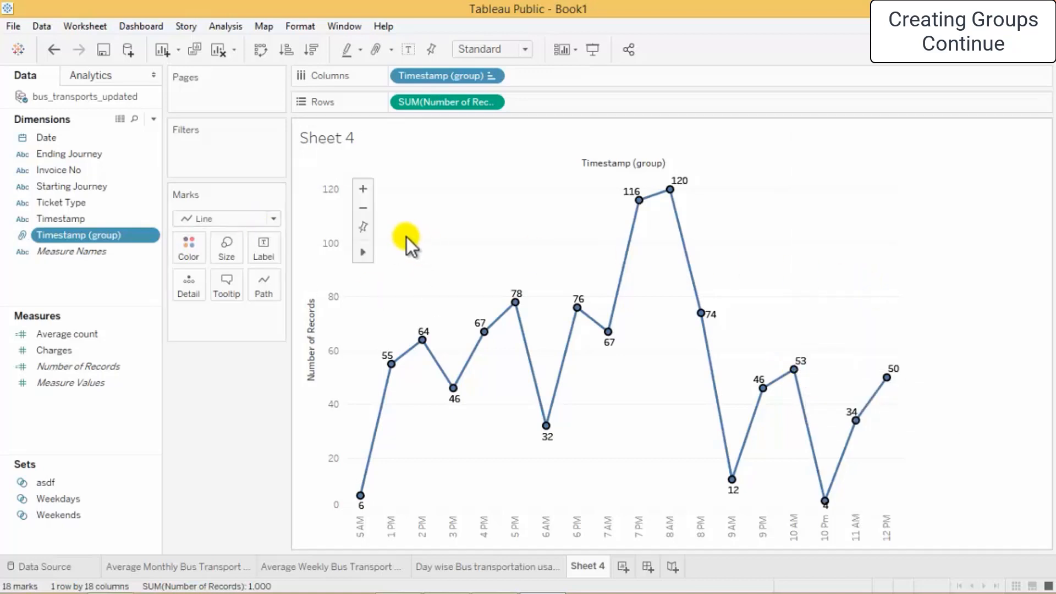
click(363, 189)
mouse_move(363, 253)
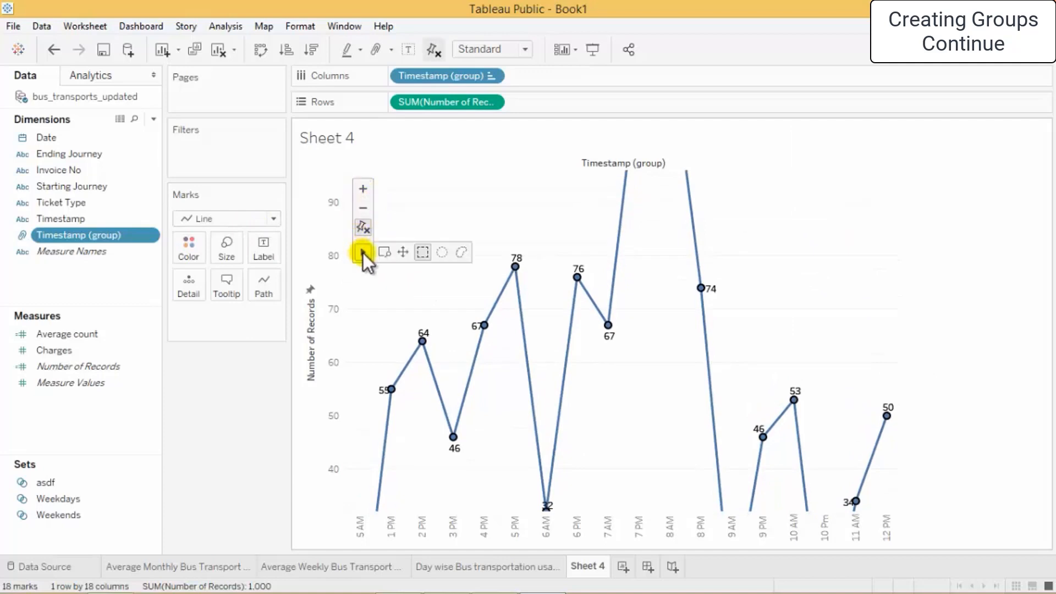
click(363, 208)
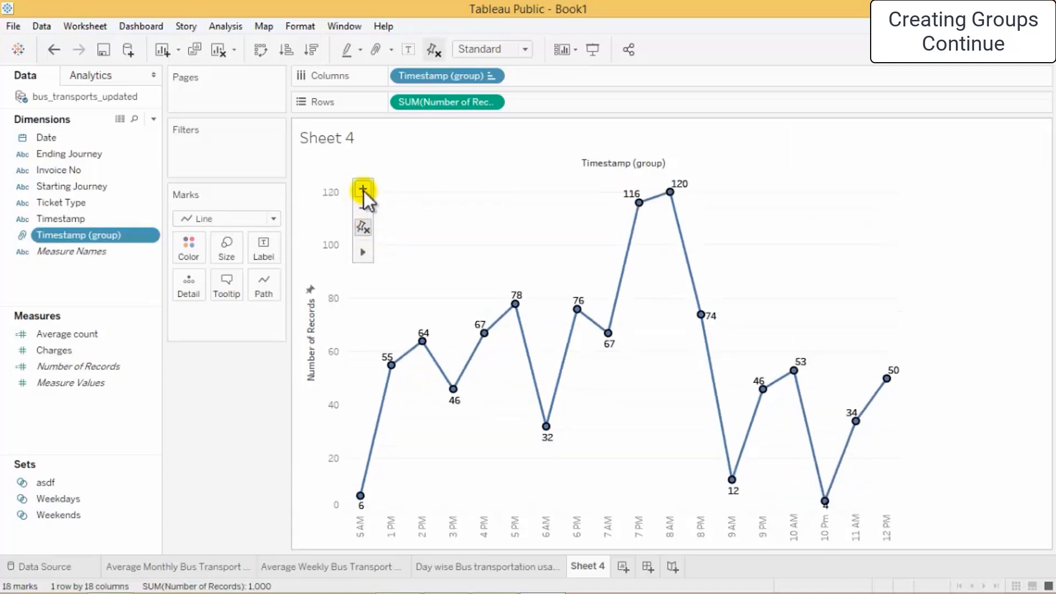
click(363, 189)
click(435, 253)
key(ctrl+z)
key(ctrl+z)
key(ctrl+z)
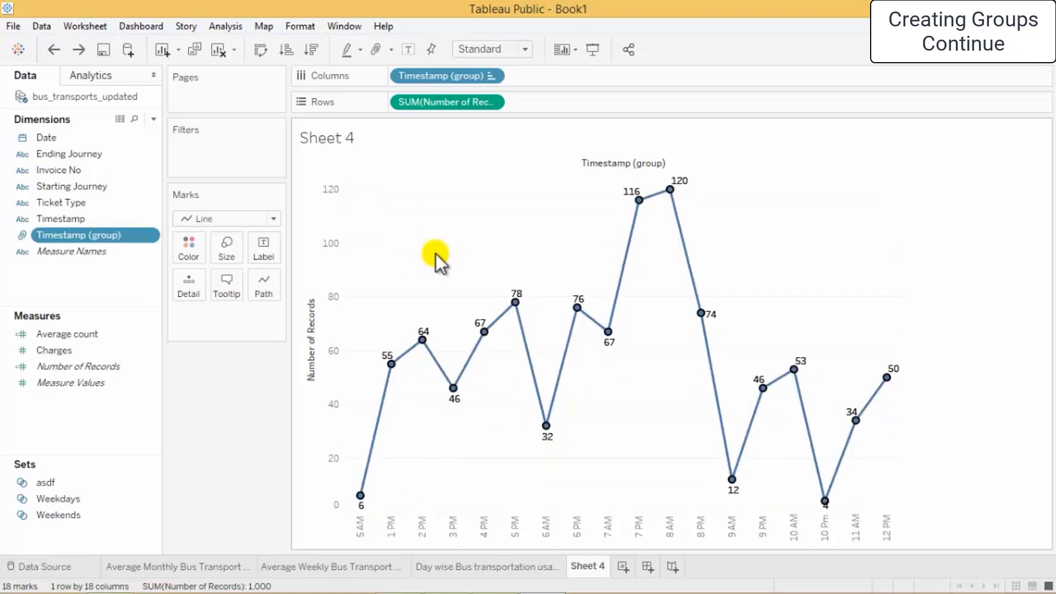
Select all timestamp groups on the horizontal axis, from 5 AM to 12 PM, and sort them in ascending order.
click(354, 527)
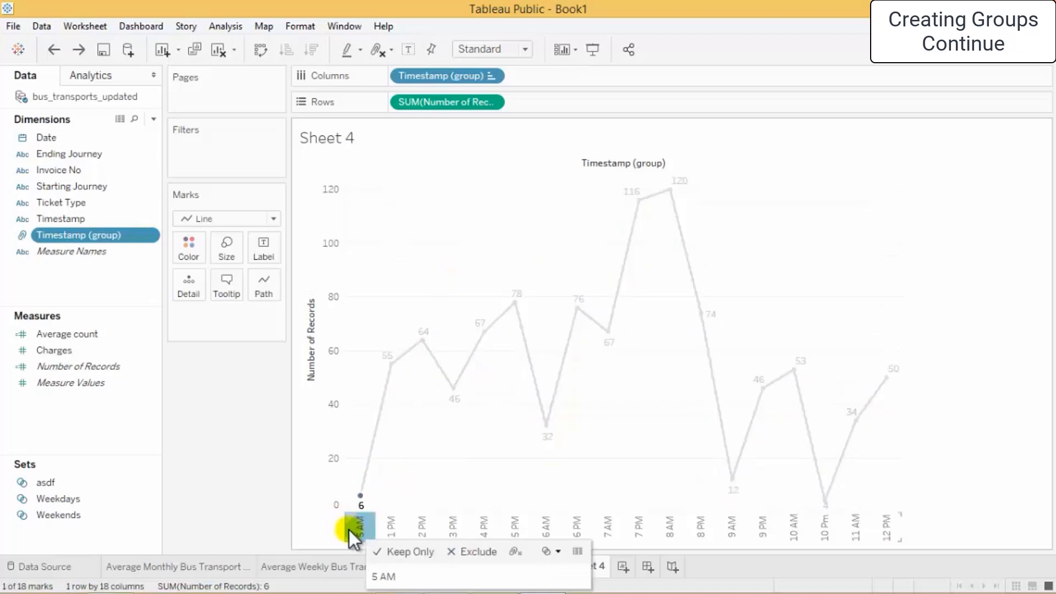
click(339, 526)
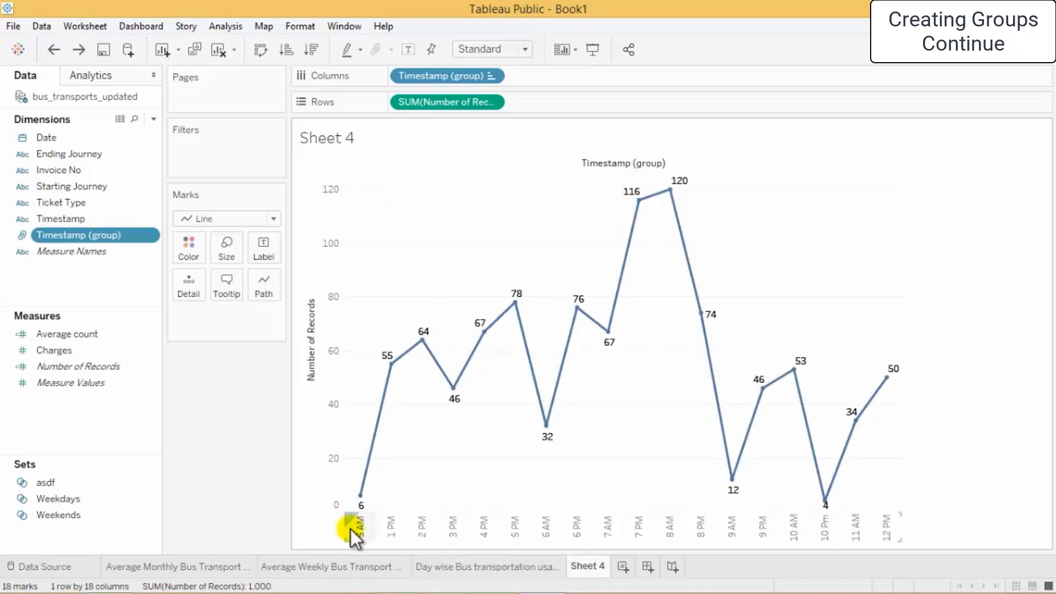
click(356, 524)
ctrl+click(391, 523)
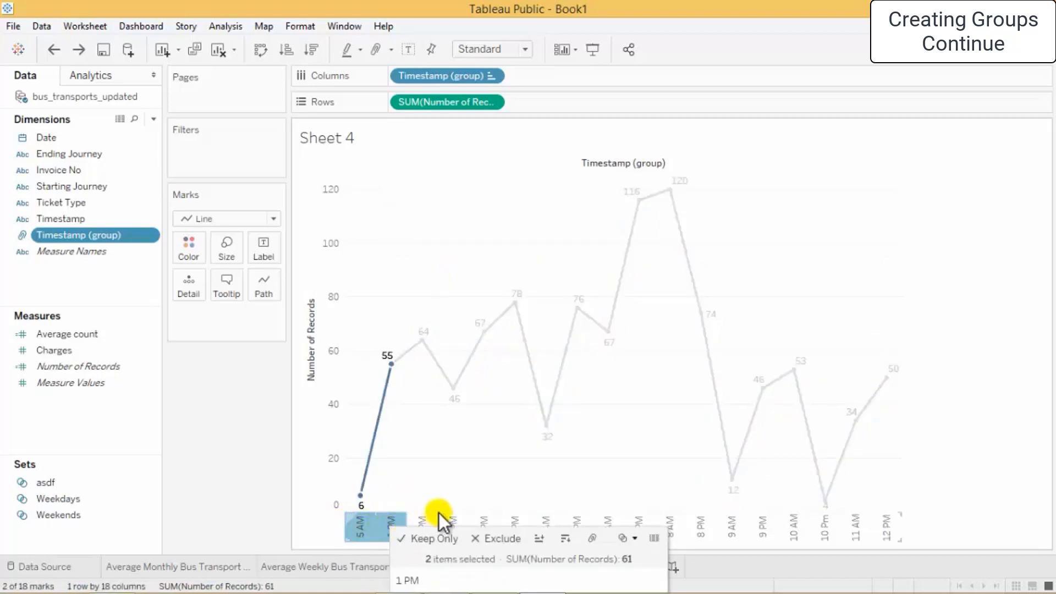
ctrl+click(421, 527)
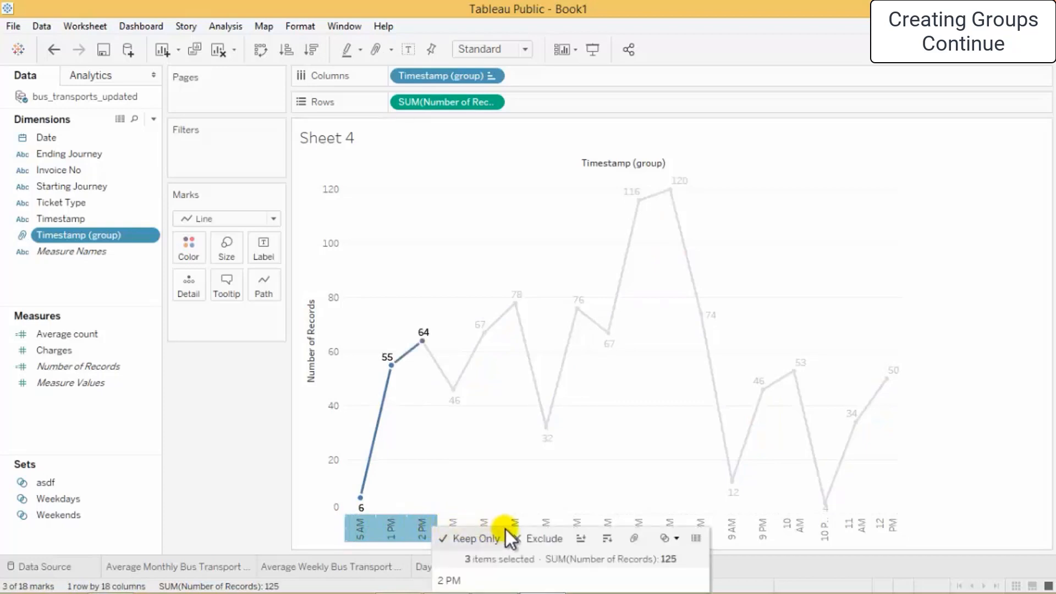
ctrl+click(490, 526)
ctrl+click(459, 529)
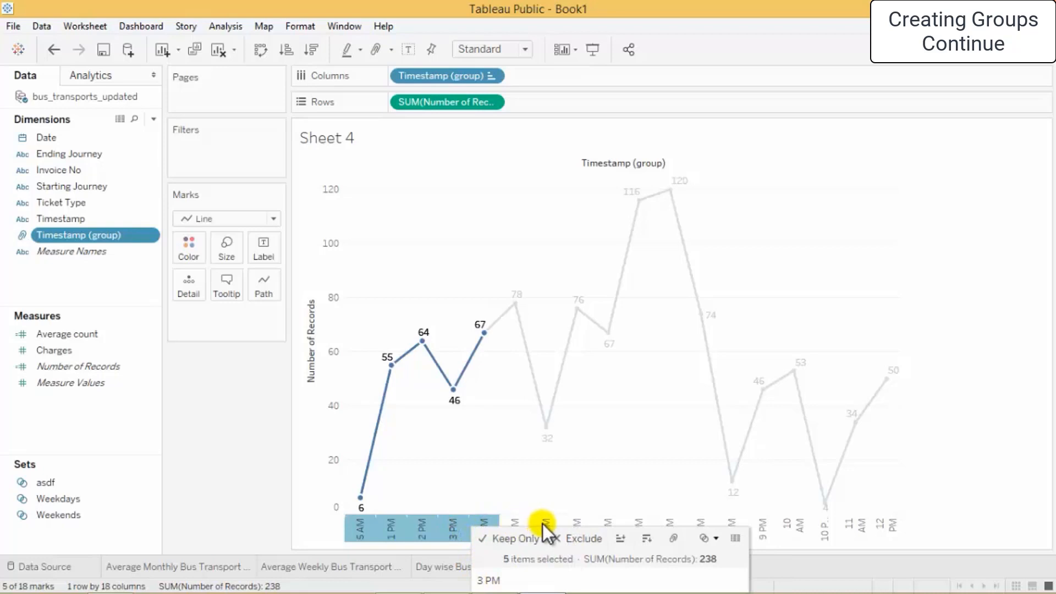
ctrl+click(877, 531)
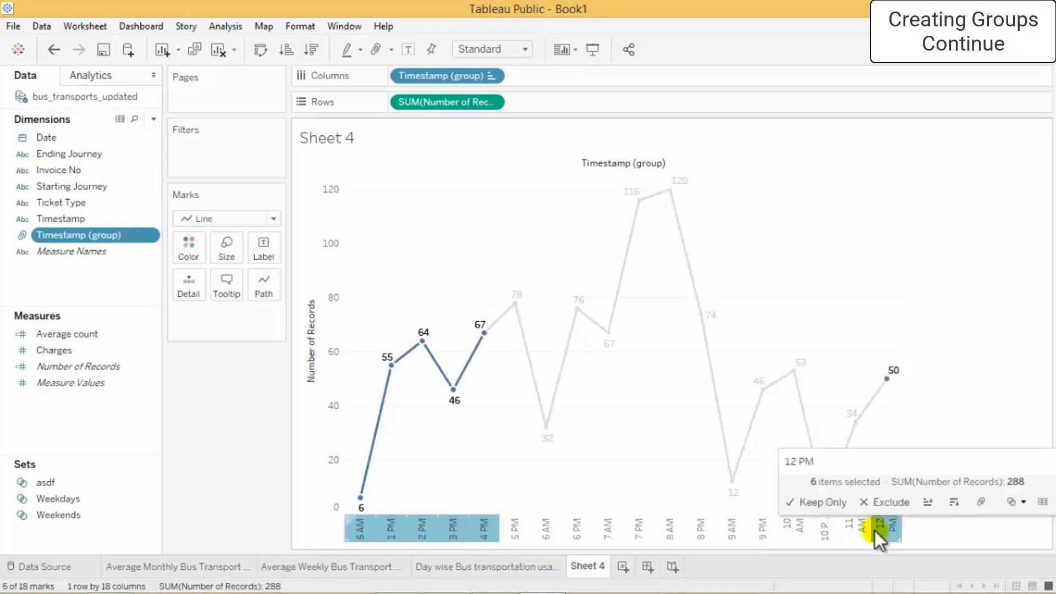
ctrl+click(850, 534)
ctrl+click(824, 533)
ctrl+click(785, 531)
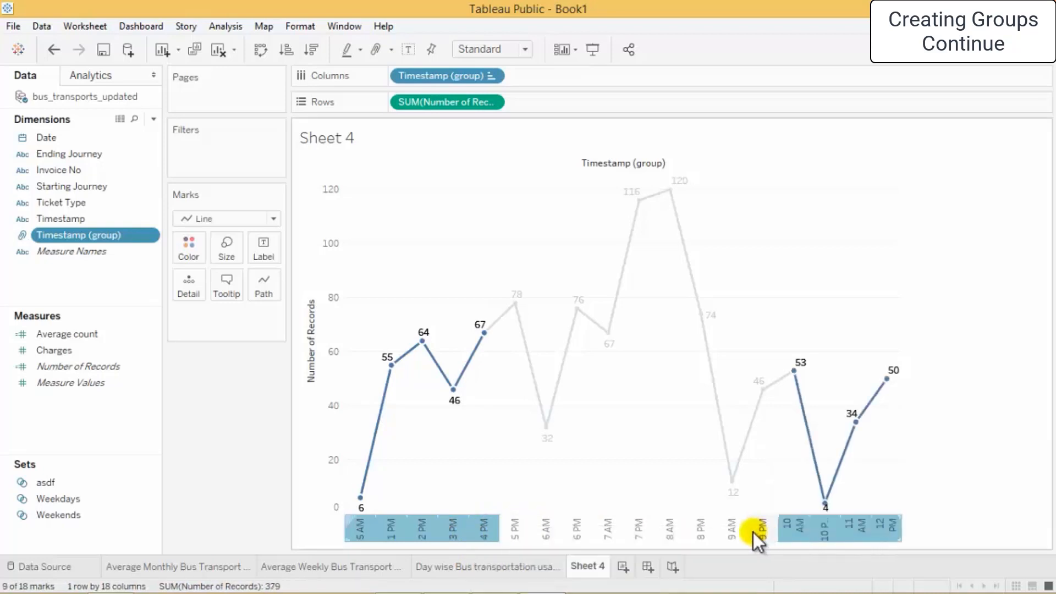
ctrl+click(761, 532)
ctrl+click(732, 531)
ctrl+click(701, 530)
ctrl+click(670, 534)
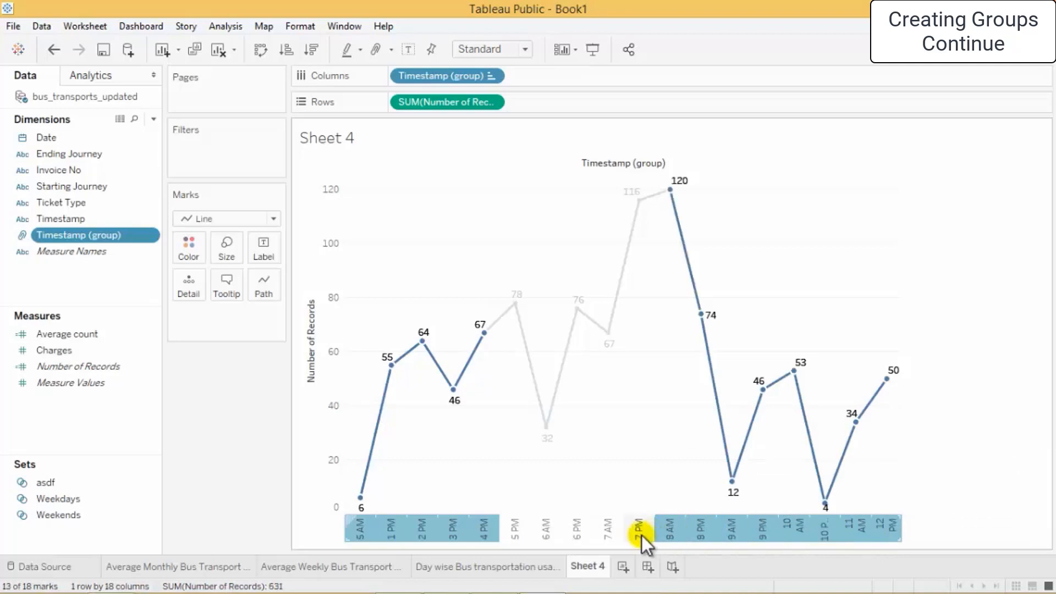
ctrl+click(607, 531)
ctrl+click(576, 531)
ctrl+click(546, 531)
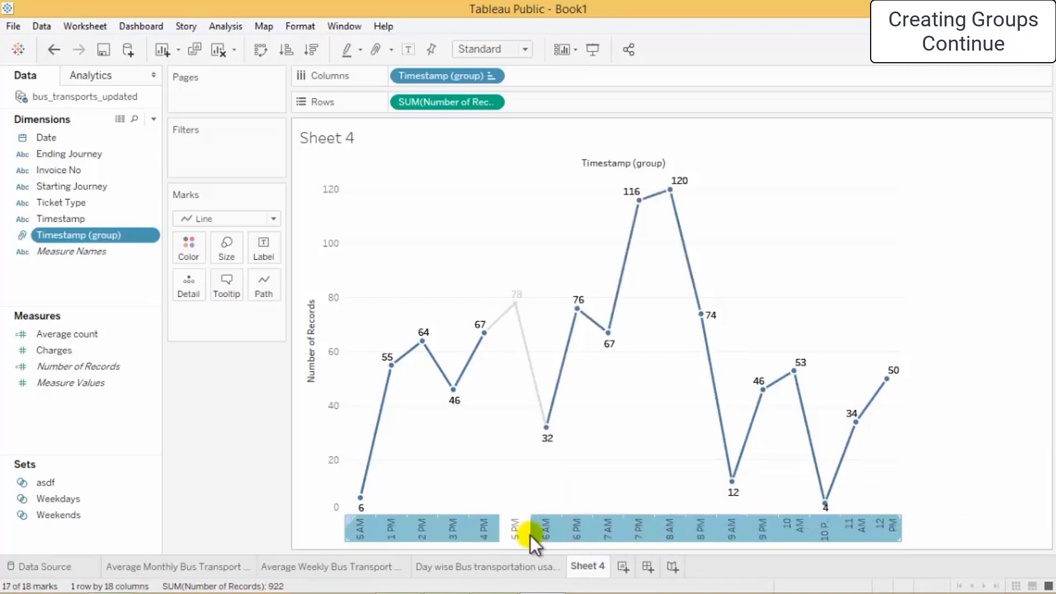
ctrl+click(528, 534)
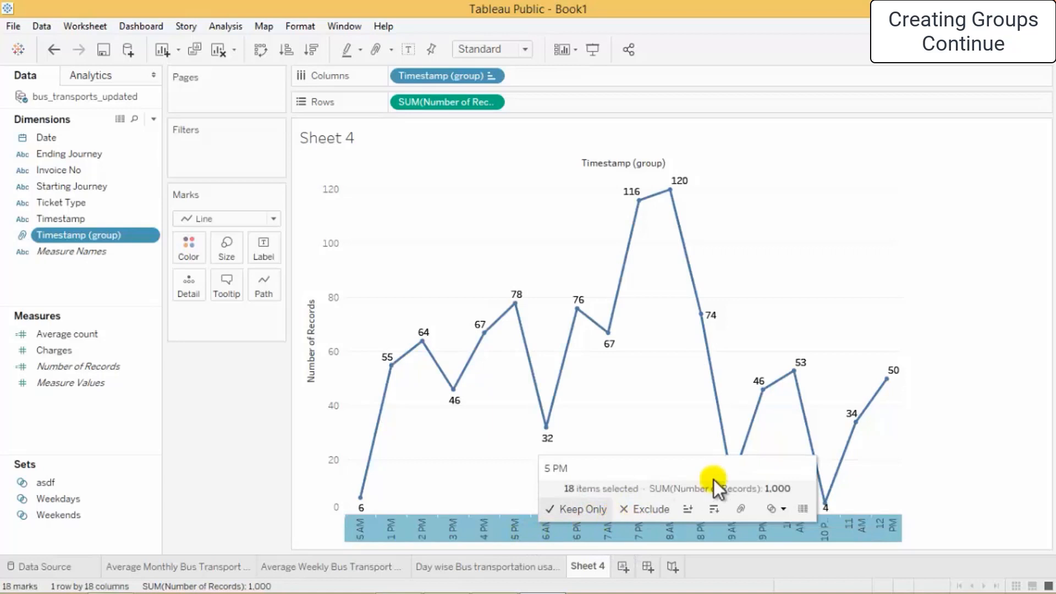
click(688, 508)
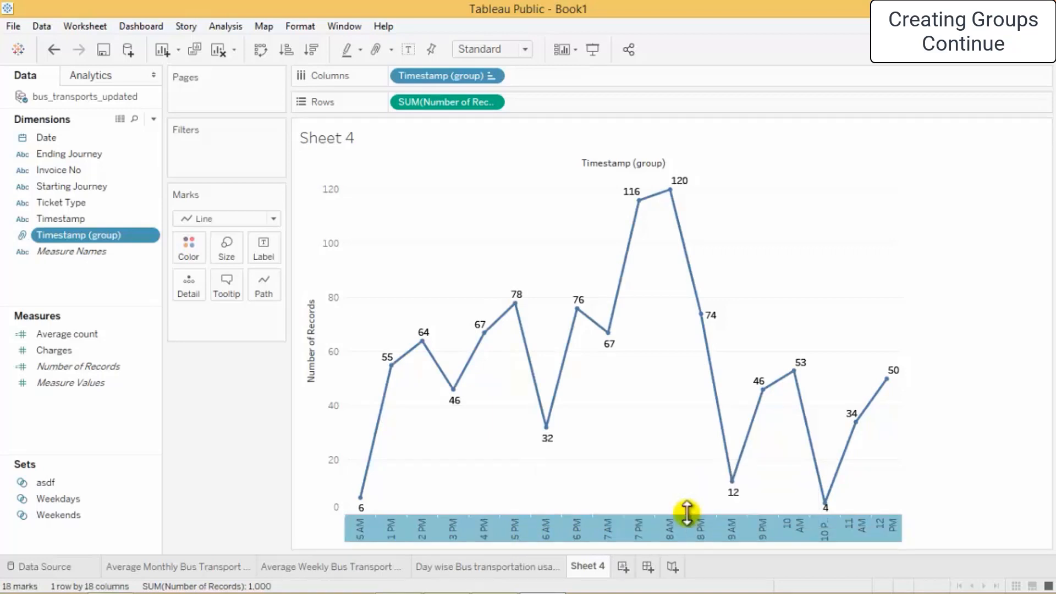
click(1011, 470)
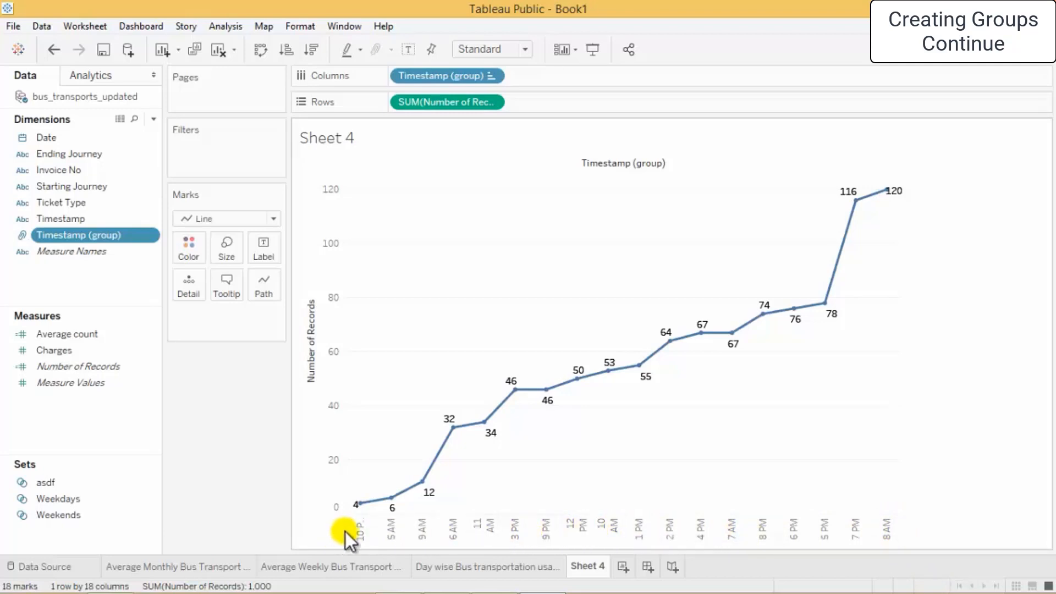
Try hiding the 10 Pm timestamp group from the line chart and undo the change.
click(364, 533)
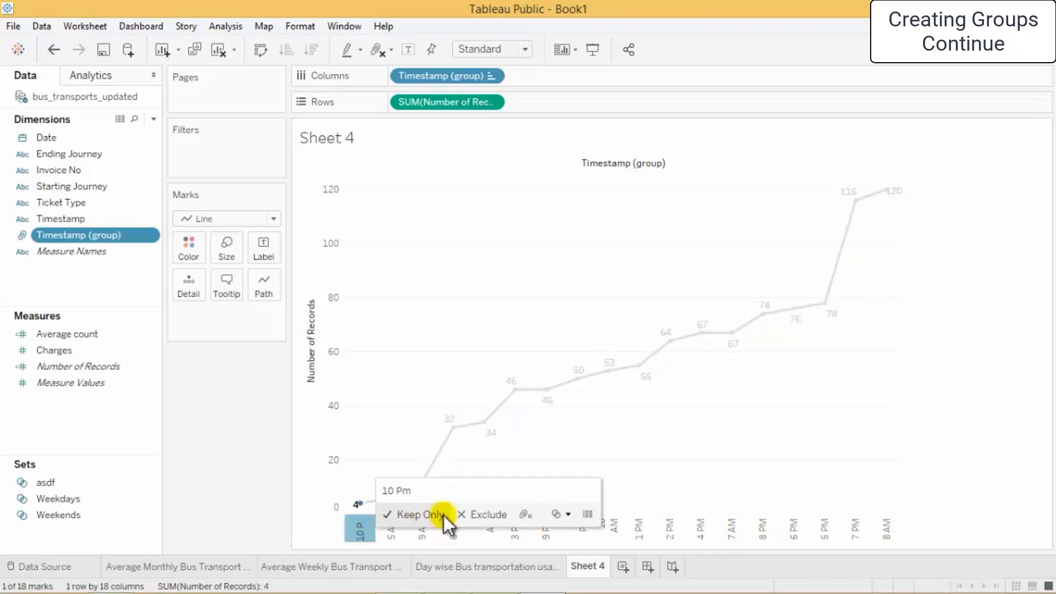
right_click(355, 525)
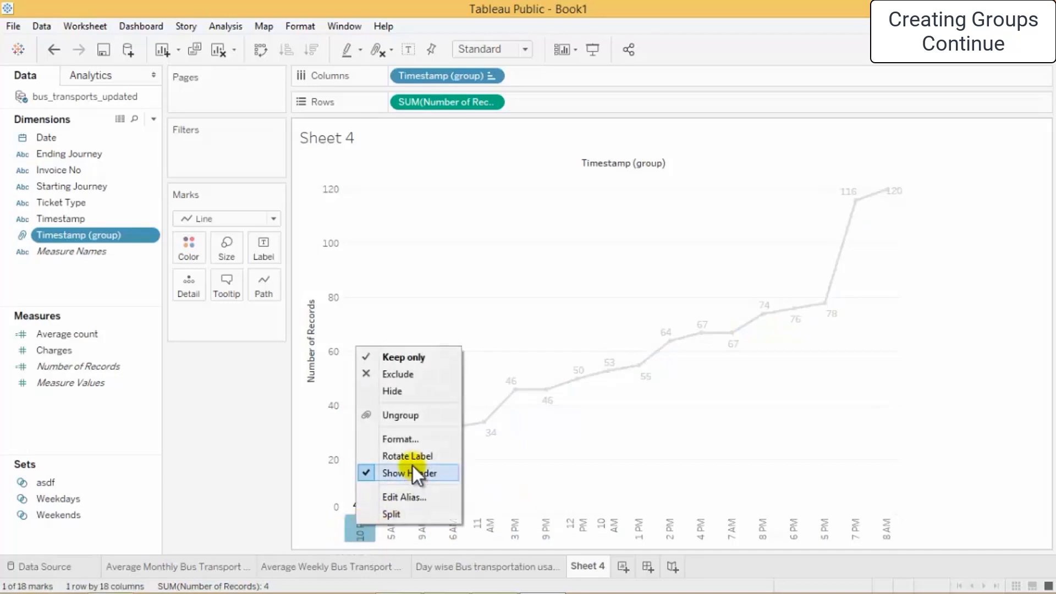
click(411, 389)
key(ctrl+z)
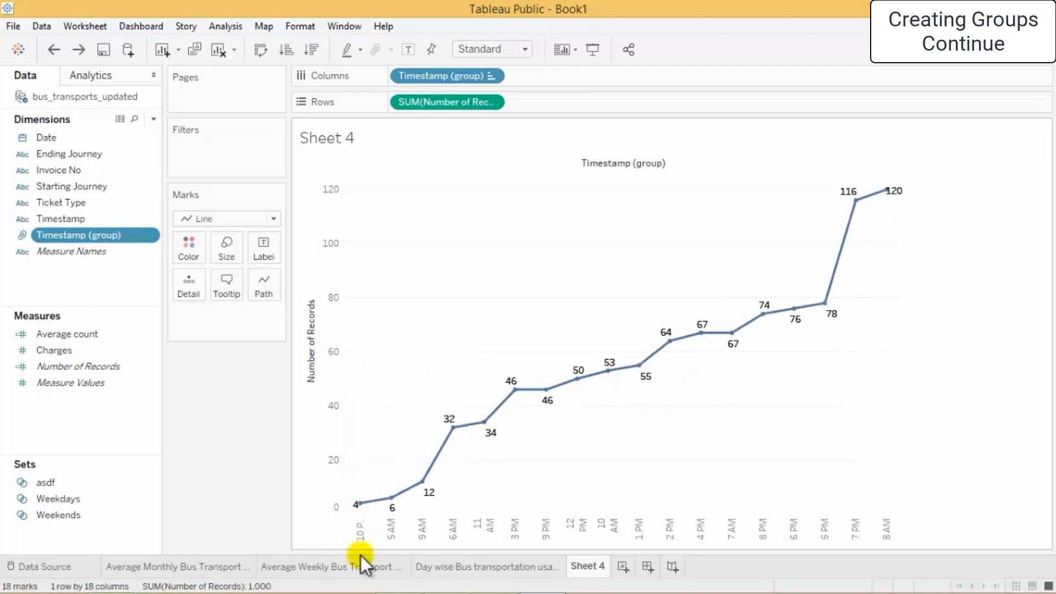
click(365, 535)
right_click(365, 533)
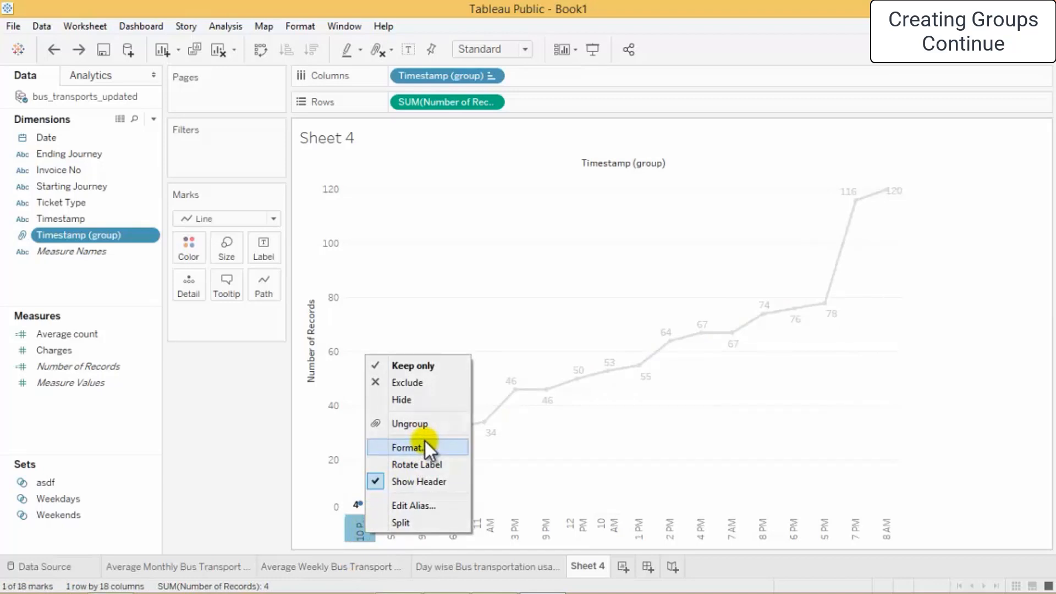
click(555, 469)
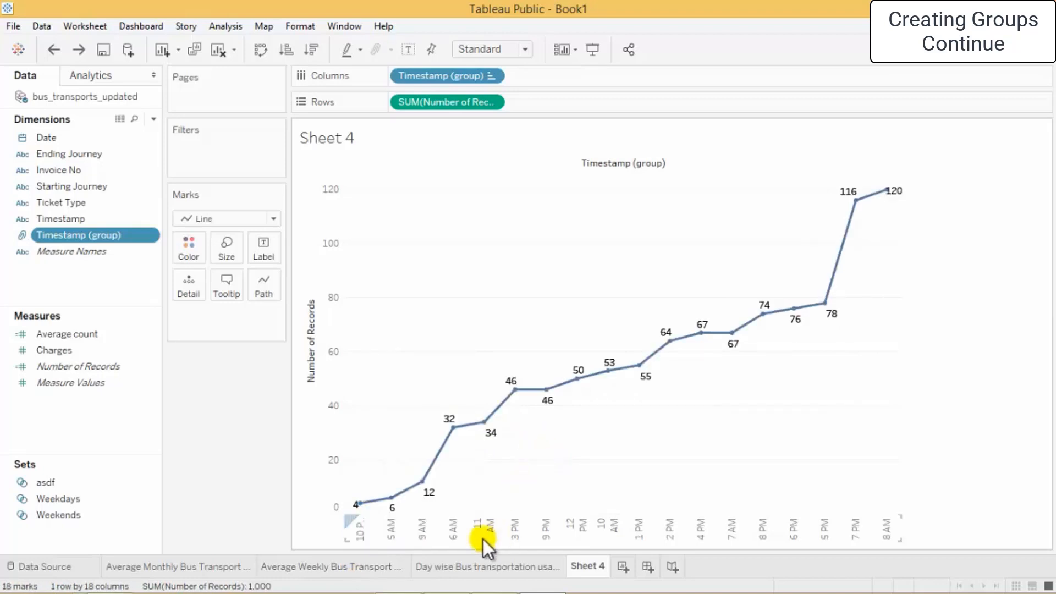
click(392, 535)
click(365, 533)
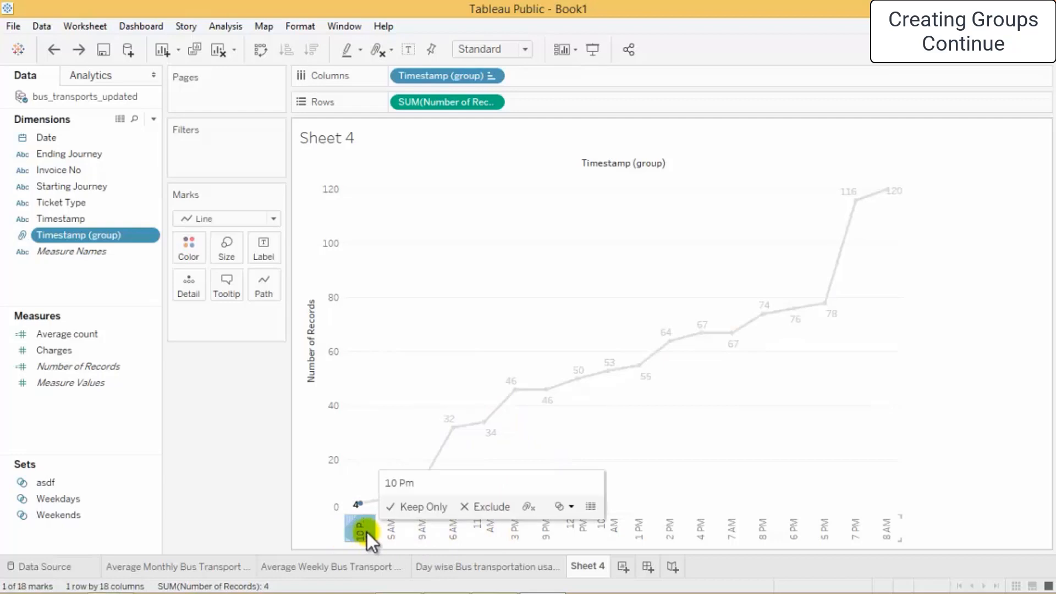
ctrl+click(394, 529)
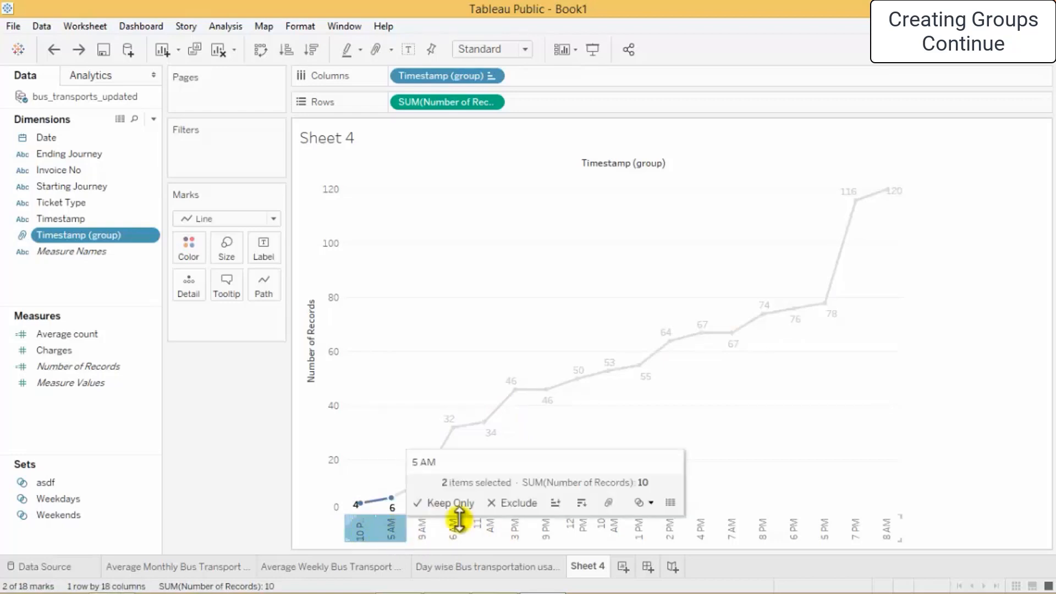
Change the alias of the 5 AM timestamp group on the horizontal axis to 5.
click(391, 532)
right_click(394, 528)
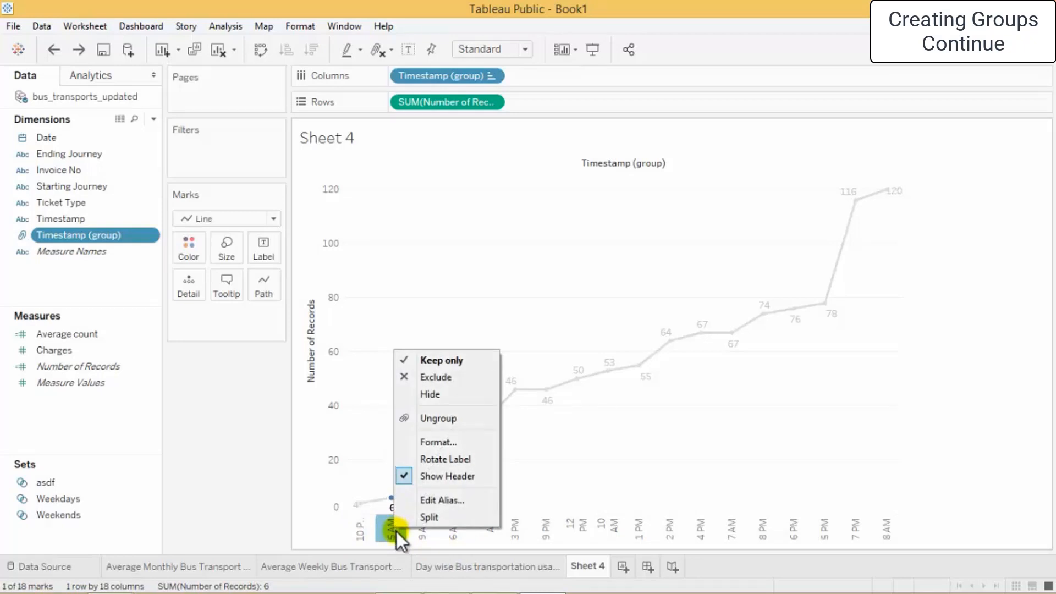
click(442, 500)
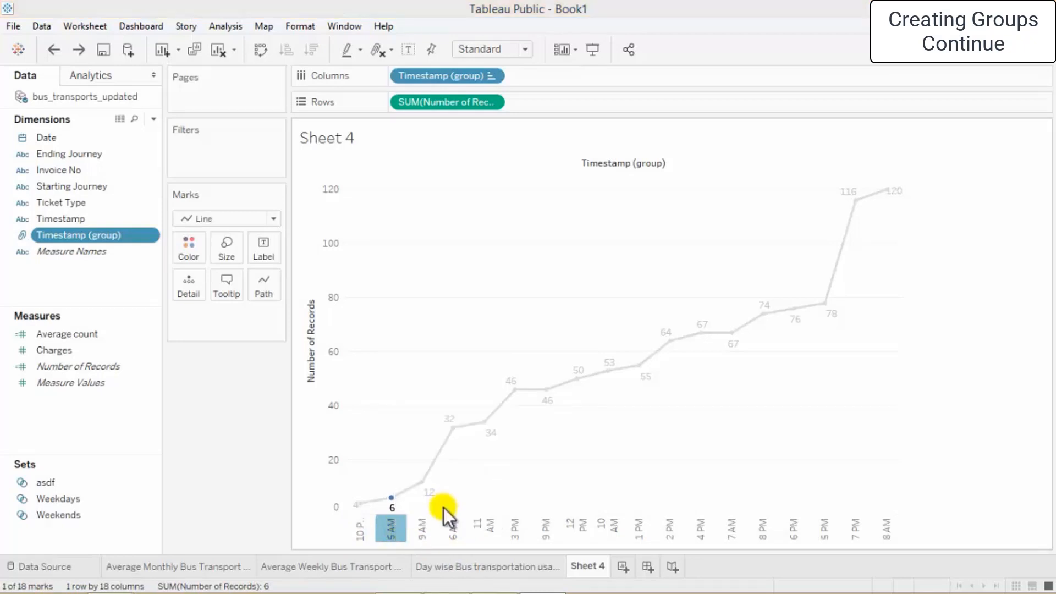
click(453, 291)
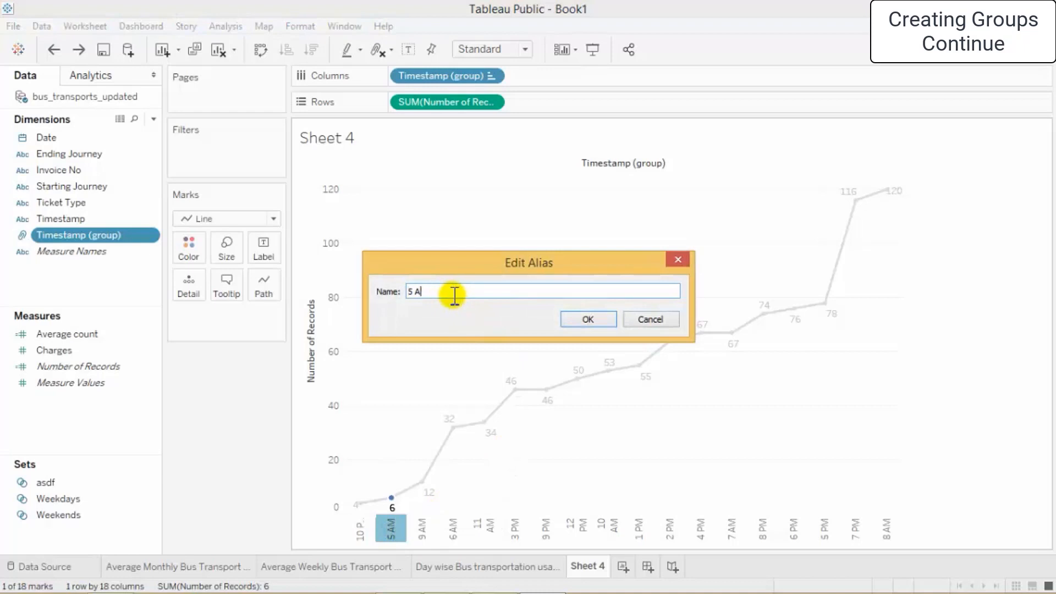
click(578, 322)
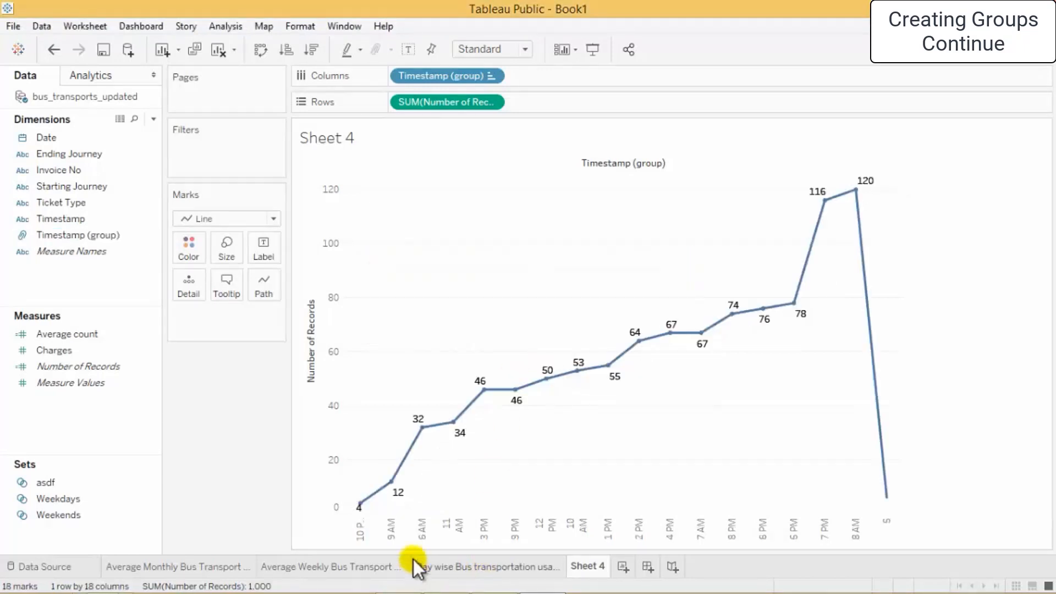
Change the alias of the 6 AM timestamp group on the horizontal axis to 6.
click(424, 533)
right_click(424, 533)
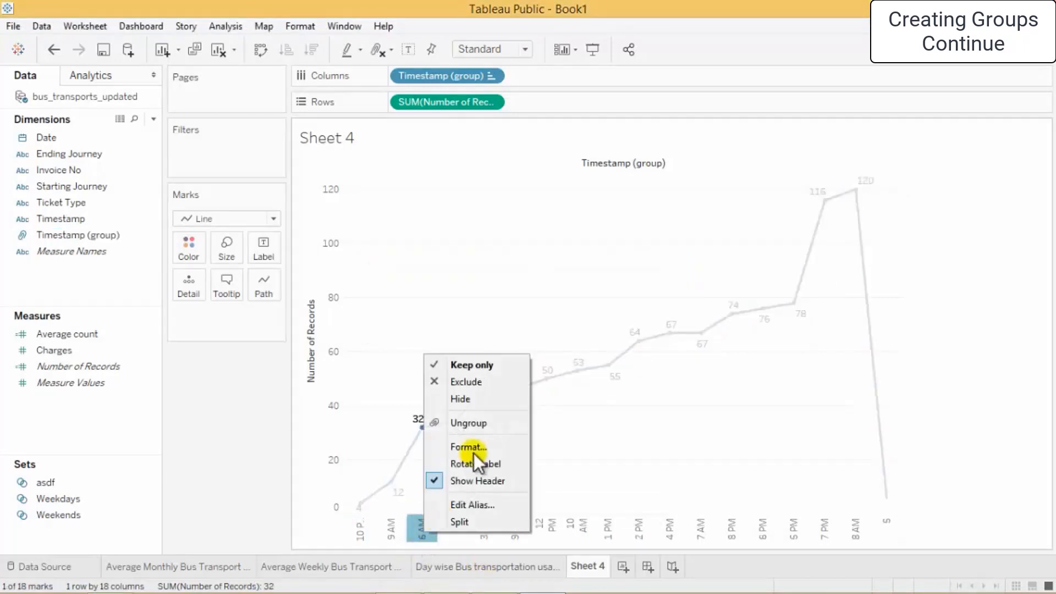
click(487, 503)
click(441, 291)
key(BackSpace)
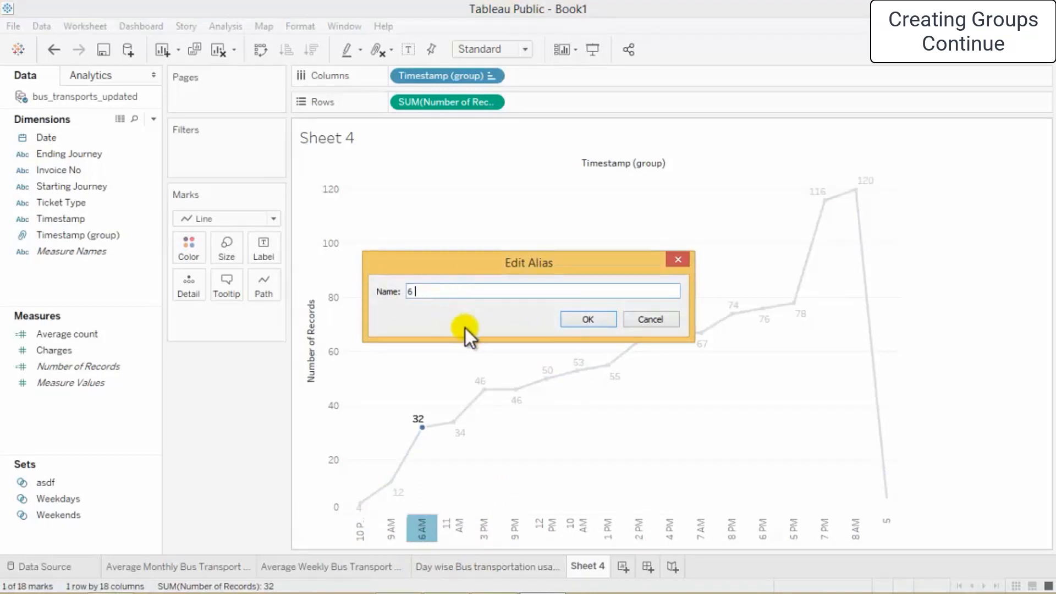
click(591, 318)
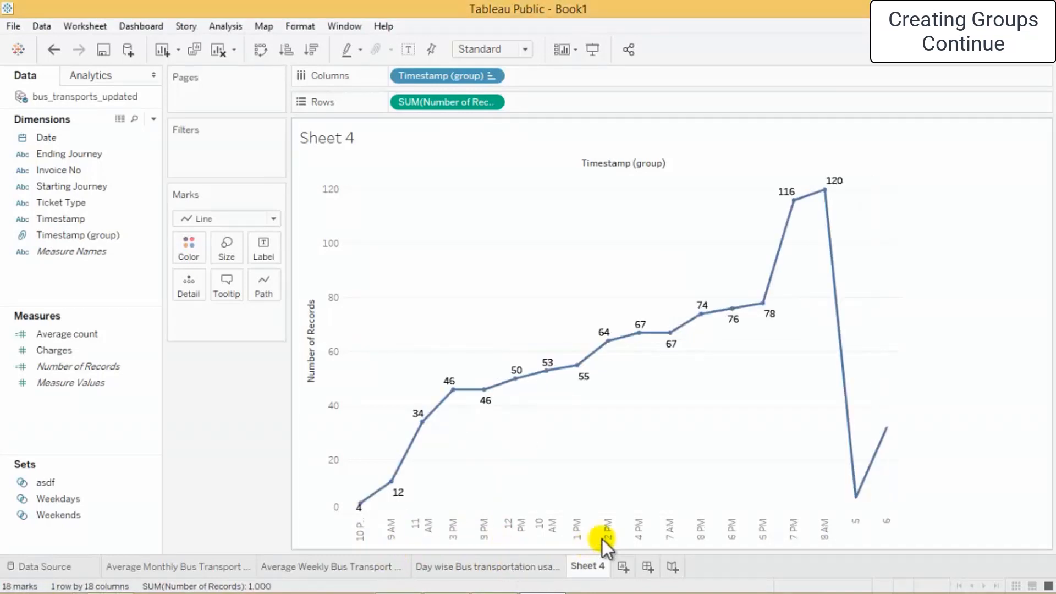
Change the alias of the 7 AM timestamp group on the horizontal axis to 7.
click(662, 533)
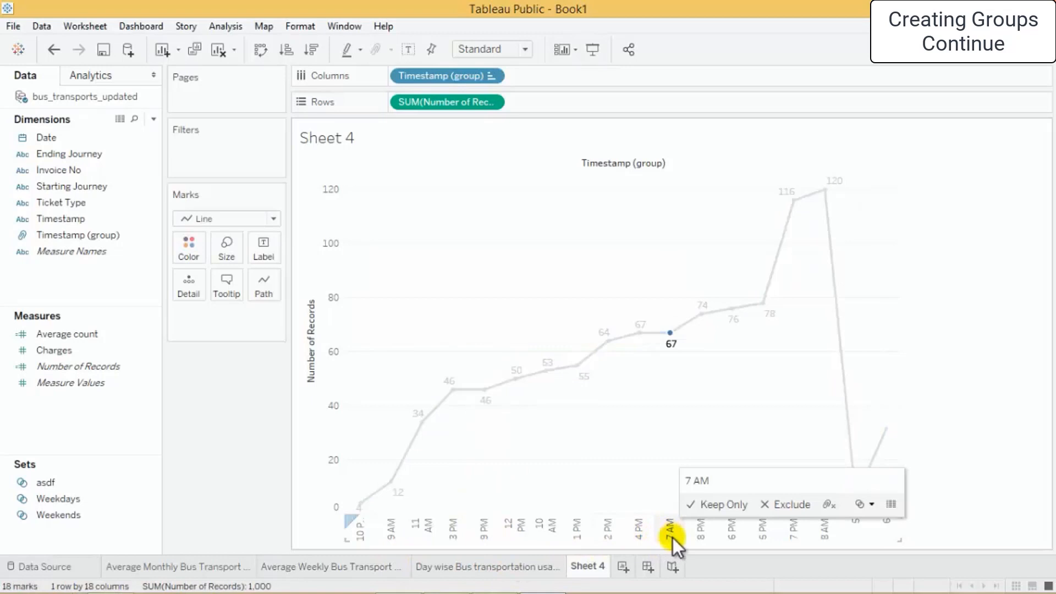
right_click(674, 532)
click(726, 496)
click(480, 286)
click(588, 320)
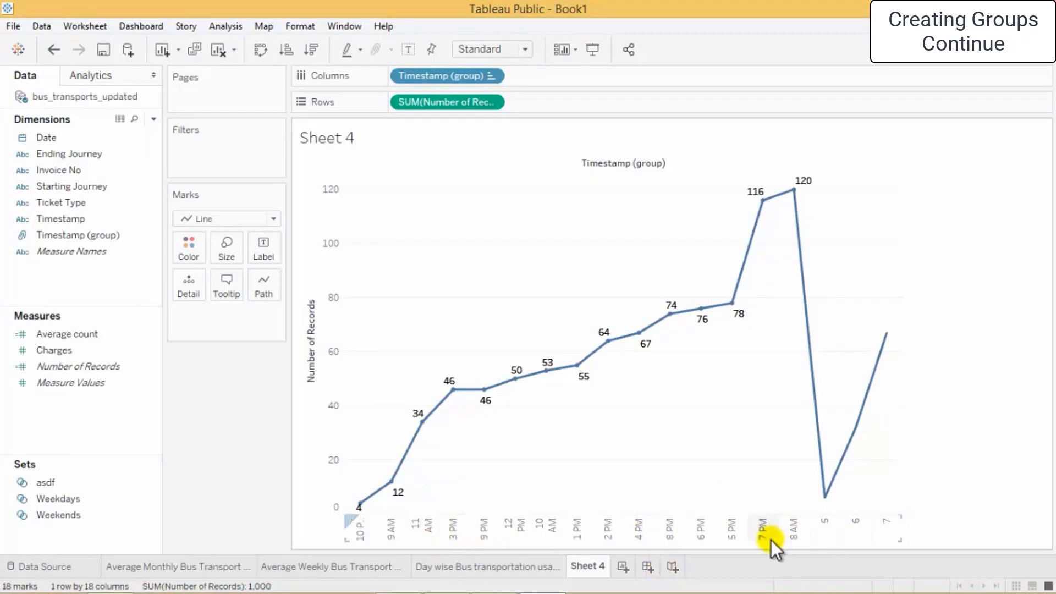
Change the alias of the 8 AM timestamp group on the horizontal axis to 8.
click(789, 536)
right_click(794, 527)
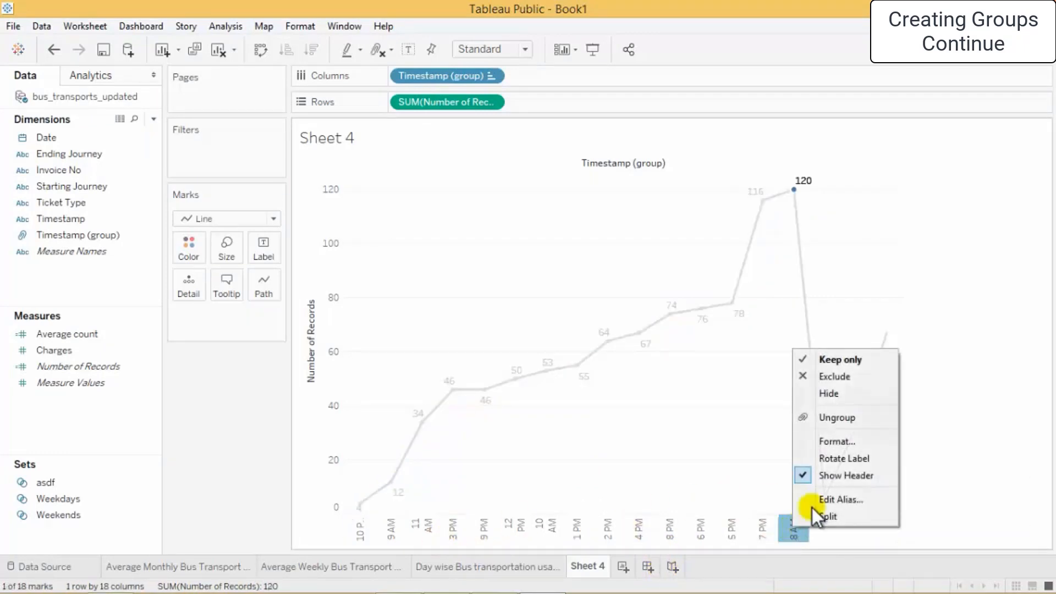
click(840, 500)
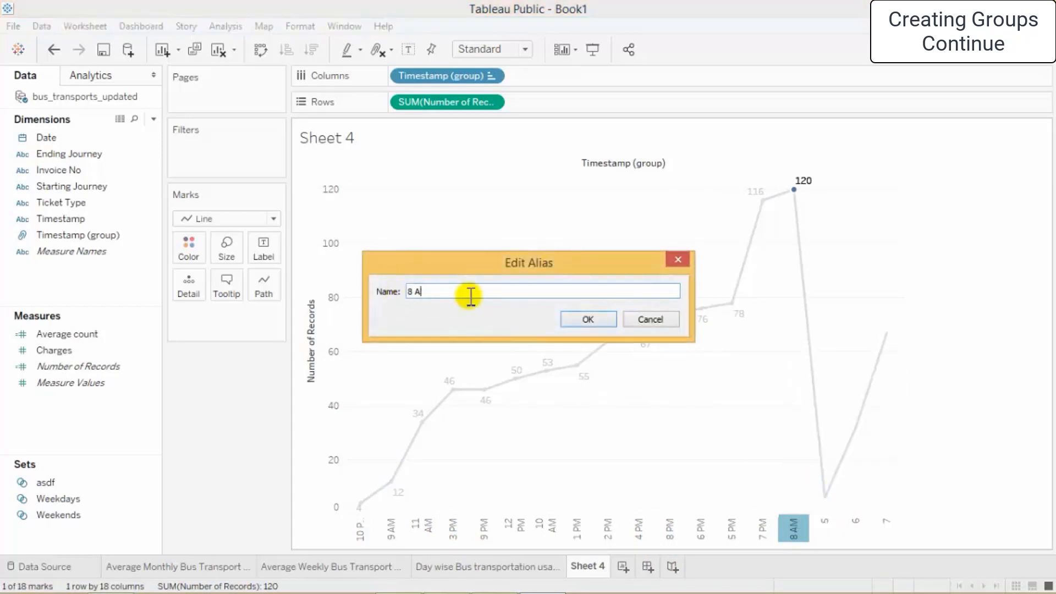
key(BackSpace)
key(BackSpace)
click(591, 319)
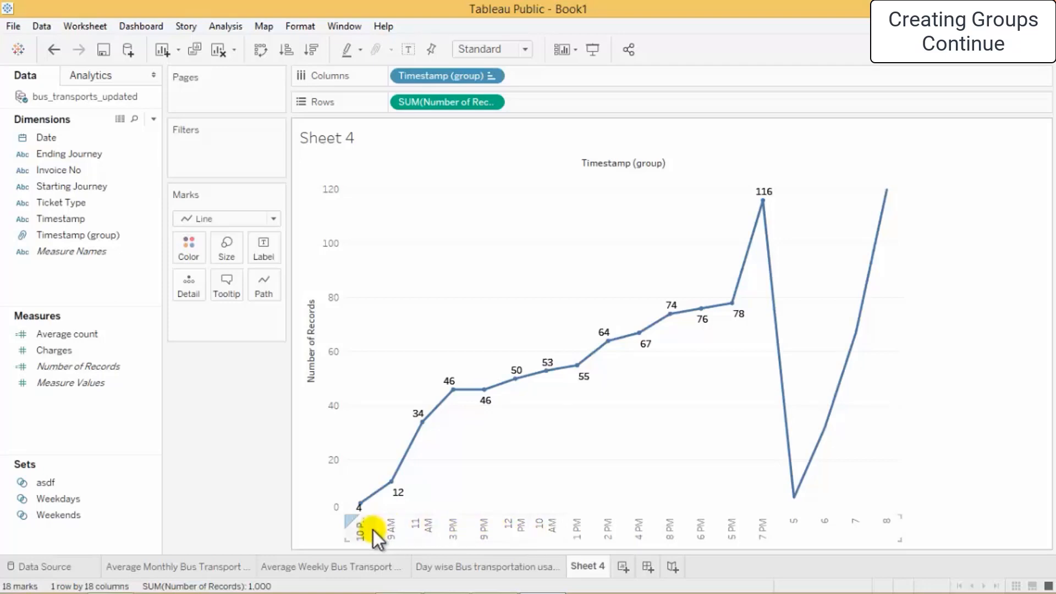
Change the alias of the 9 AM timestamp group on the horizontal axis to 9.
right_click(388, 533)
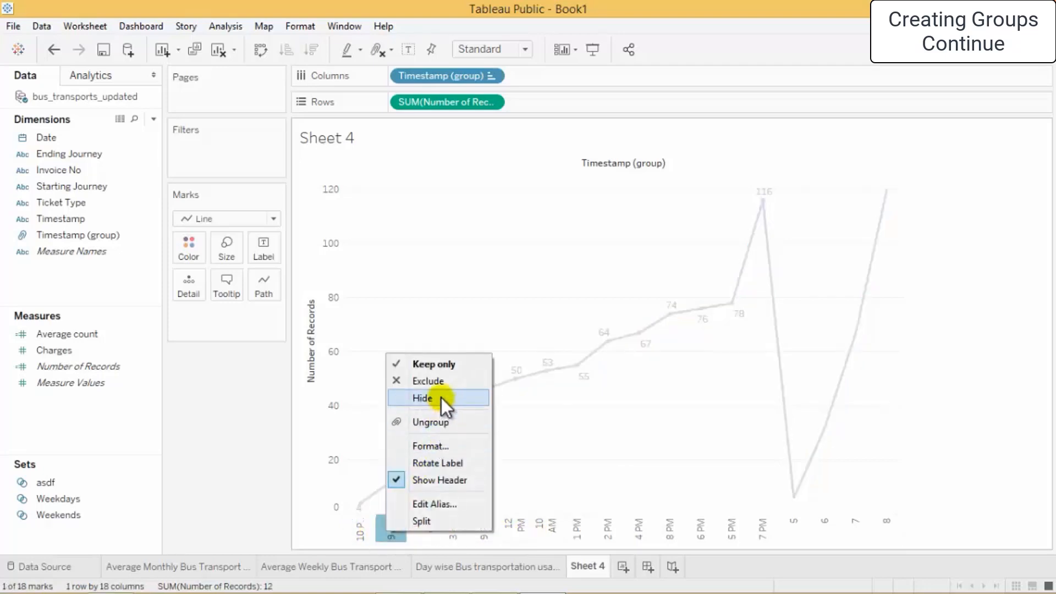
click(456, 506)
click(444, 291)
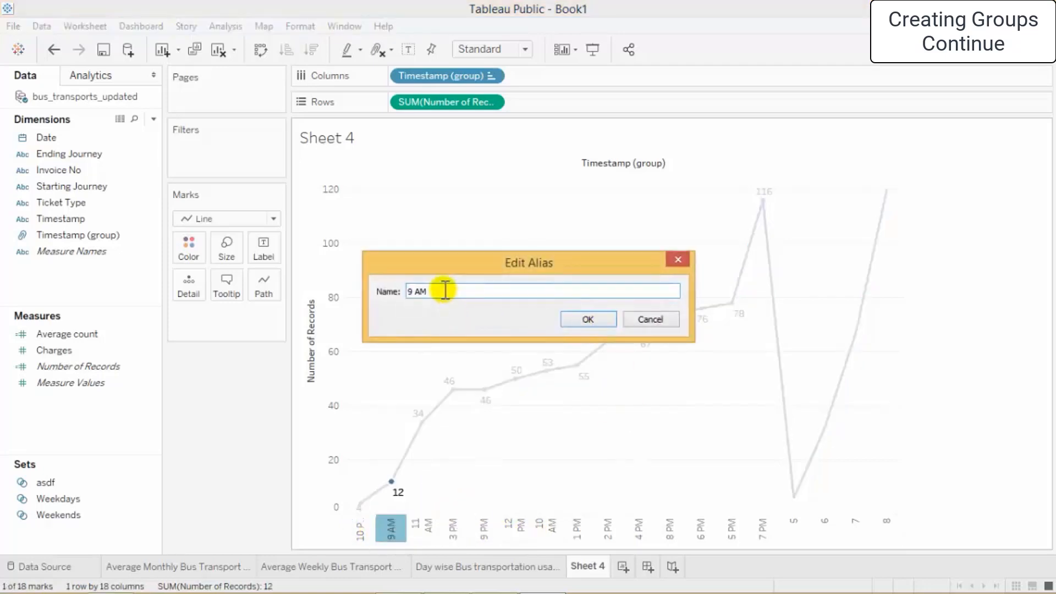
click(598, 322)
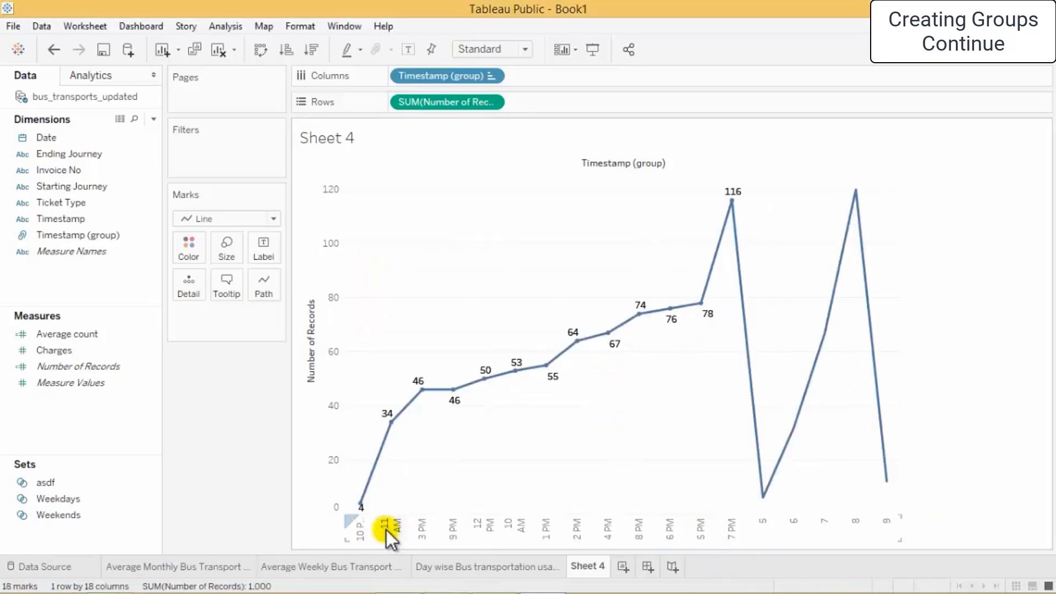
Change the alias of the 10 AM timestamp group on the horizontal axis to 10.
click(513, 527)
right_click(518, 530)
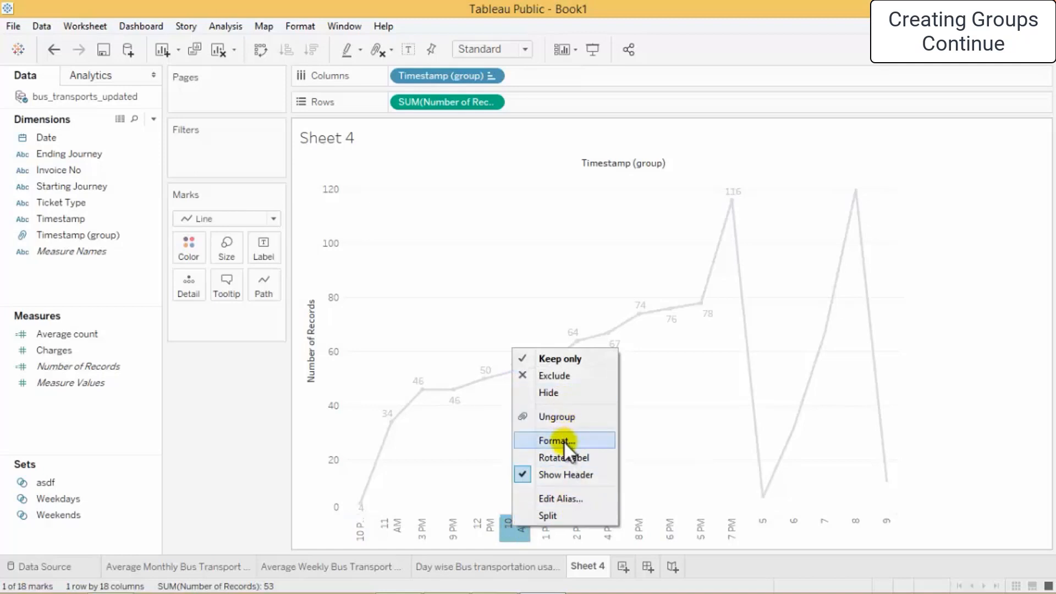
click(583, 500)
click(472, 291)
key(BackSpace)
key(BackSpace)
key(BackSpace)
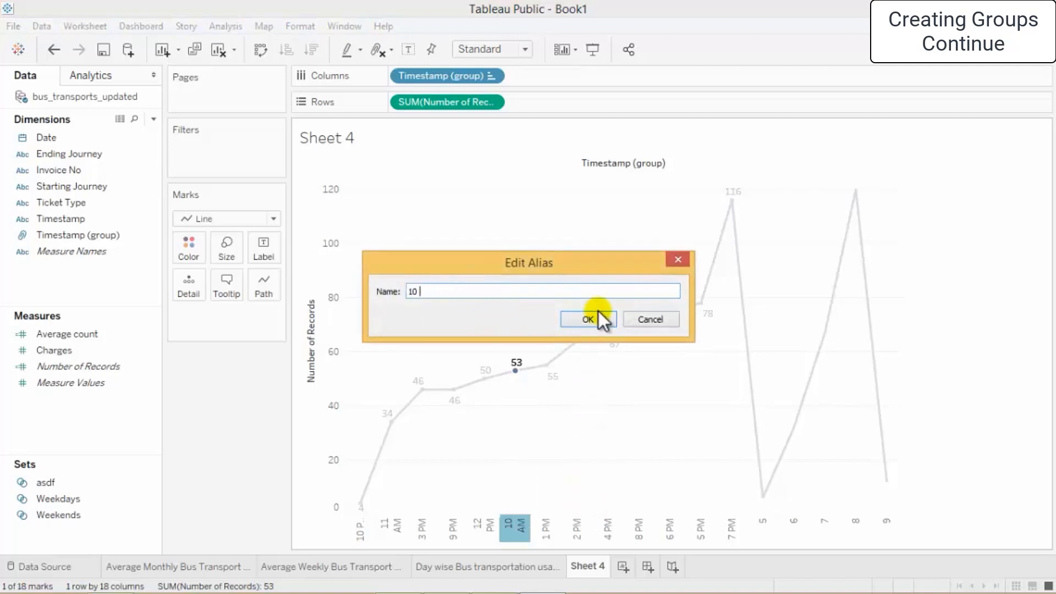
click(592, 323)
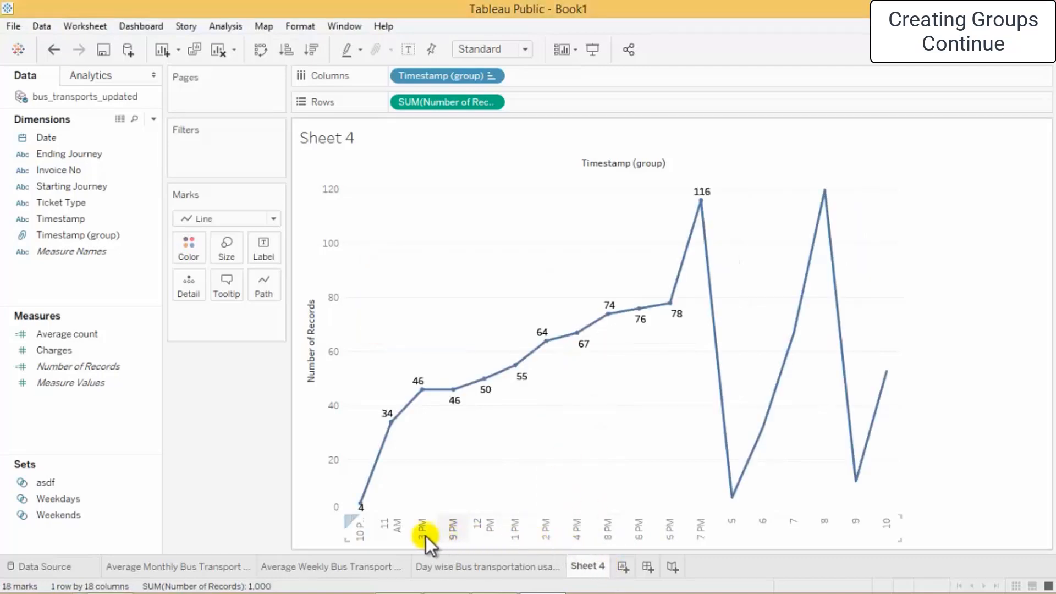
Change the alias of the 11 AM timestamp group on the horizontal axis to 11.
right_click(390, 529)
click(447, 500)
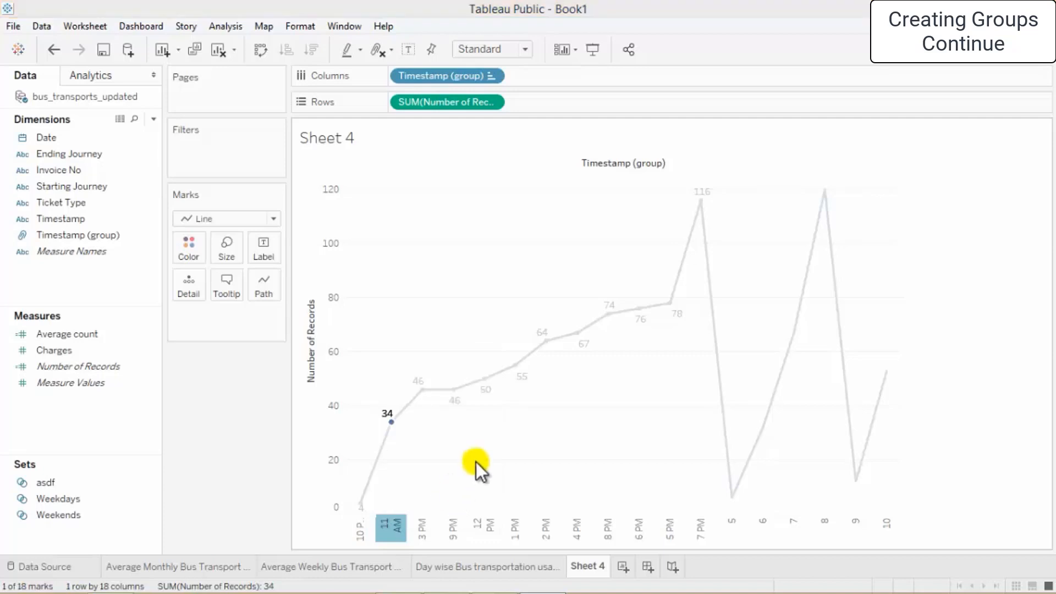
key(BackSpace)
key(BackSpace)
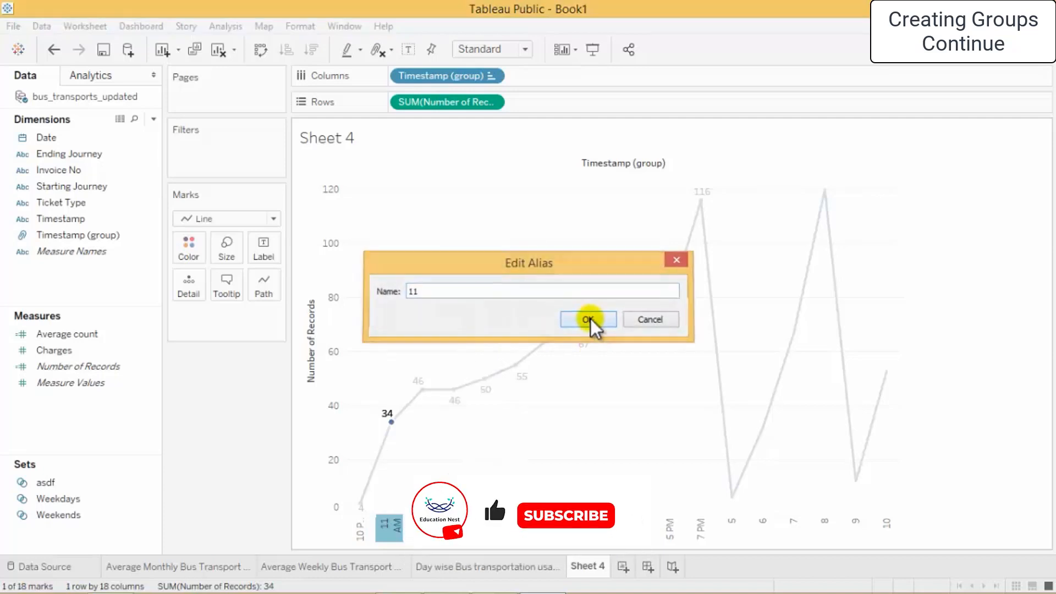
click(588, 319)
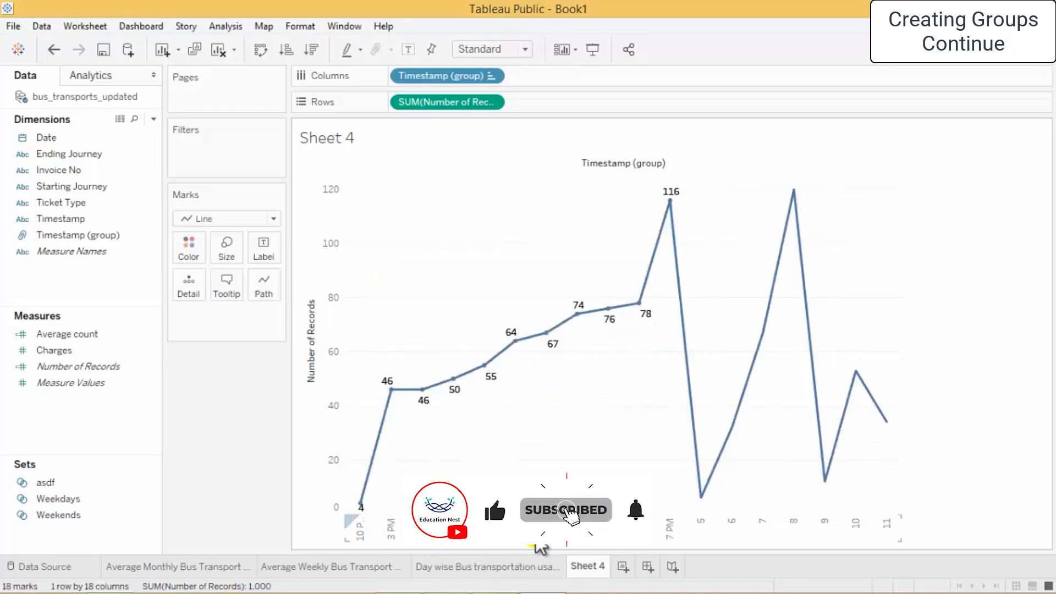
Change the alias of the 12 PM timestamp group on the horizontal axis to 12.
right_click(453, 545)
click(495, 479)
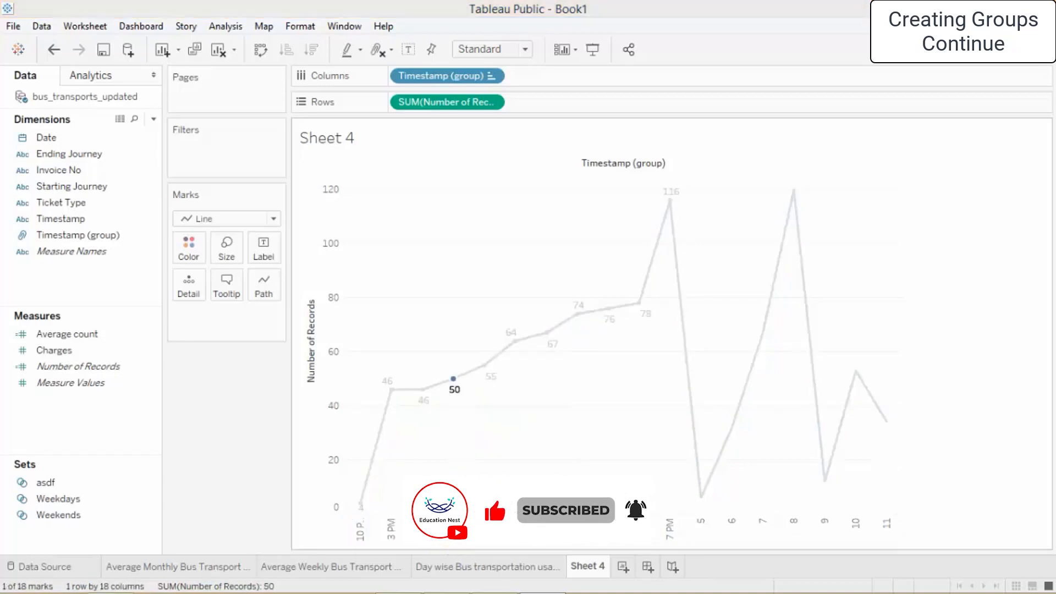
click(460, 290)
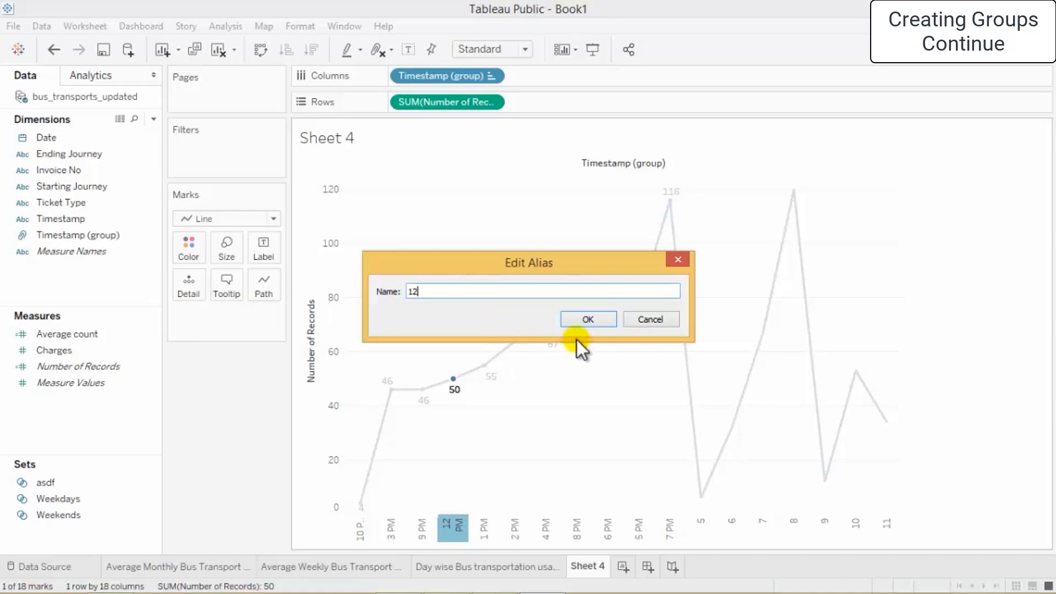
key(Return)
Change the alias of the 1 PM timestamp group on the horizontal axis to 13.
right_click(457, 534)
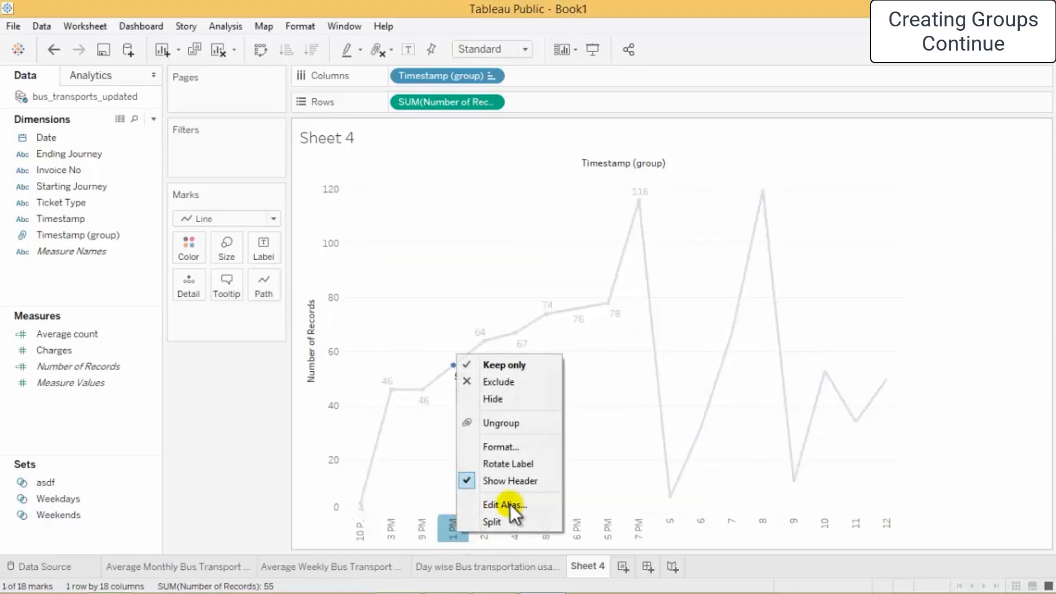
click(529, 503)
click(441, 287)
key(BackSpace)
text(3)
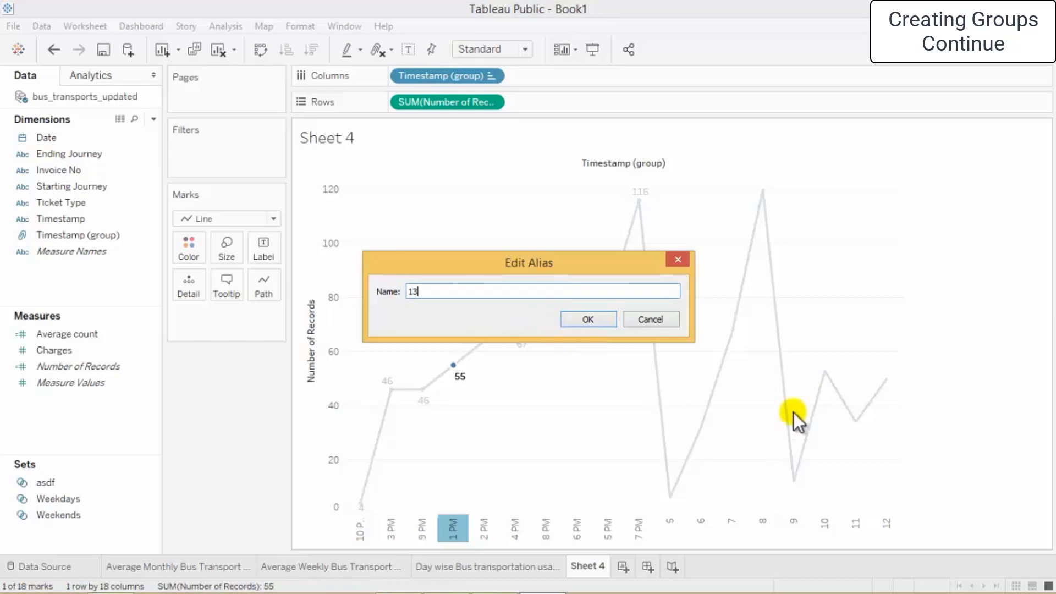
click(601, 322)
Change the alias of the 2 PM timestamp group on the horizontal axis to 14.
right_click(458, 531)
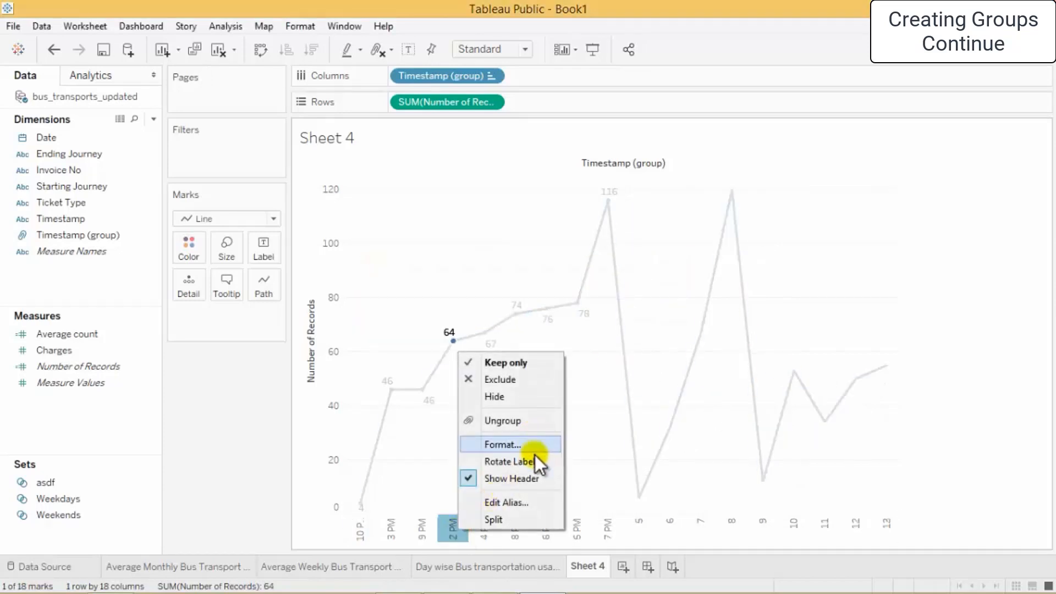
click(501, 444)
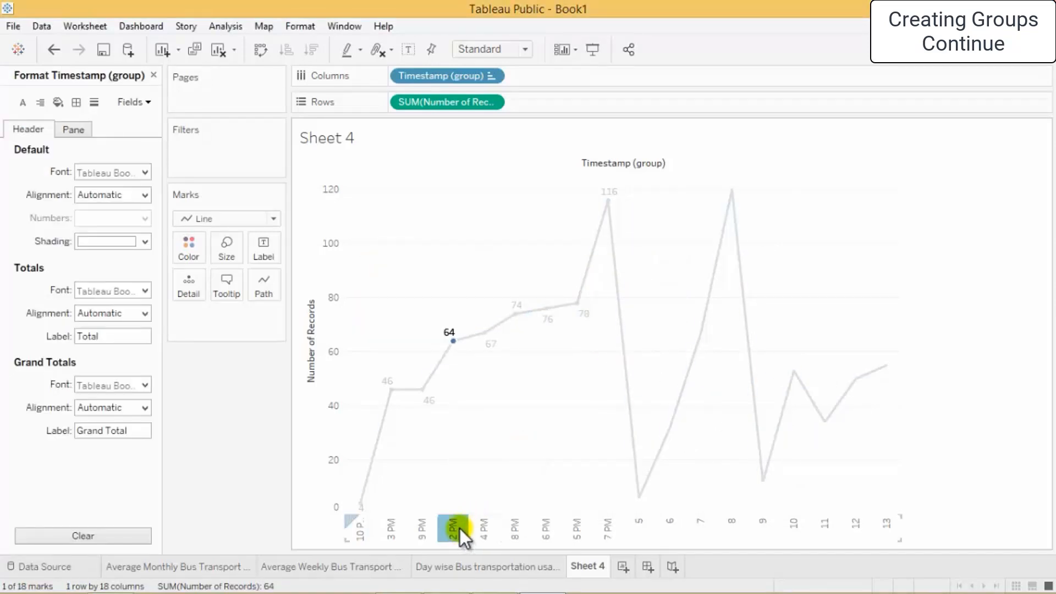
click(523, 294)
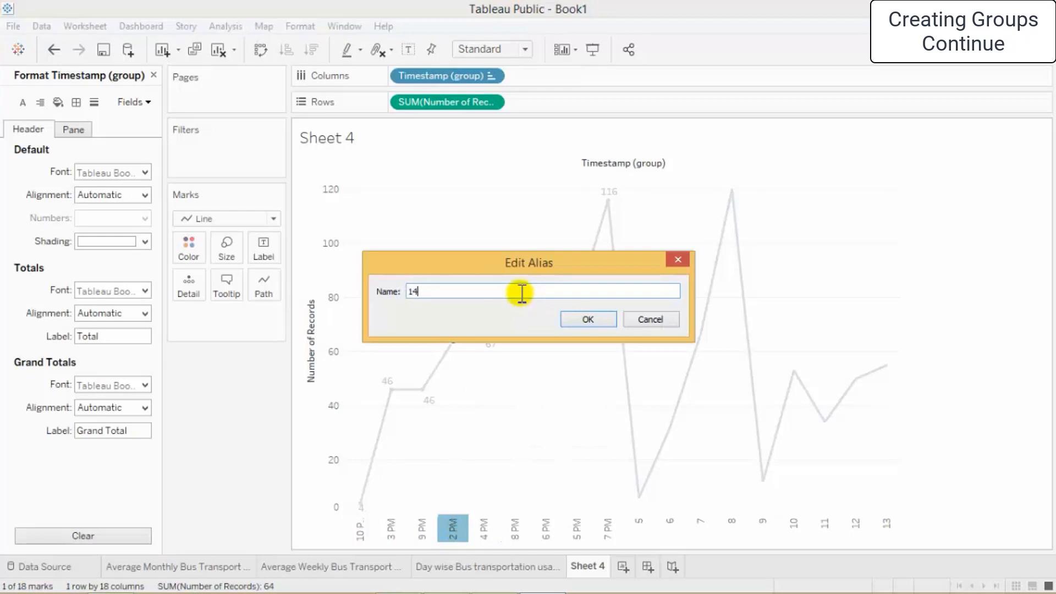
key(Return)
Change the alias of the 3 PM timestamp group on the horizontal axis to 15.
right_click(391, 530)
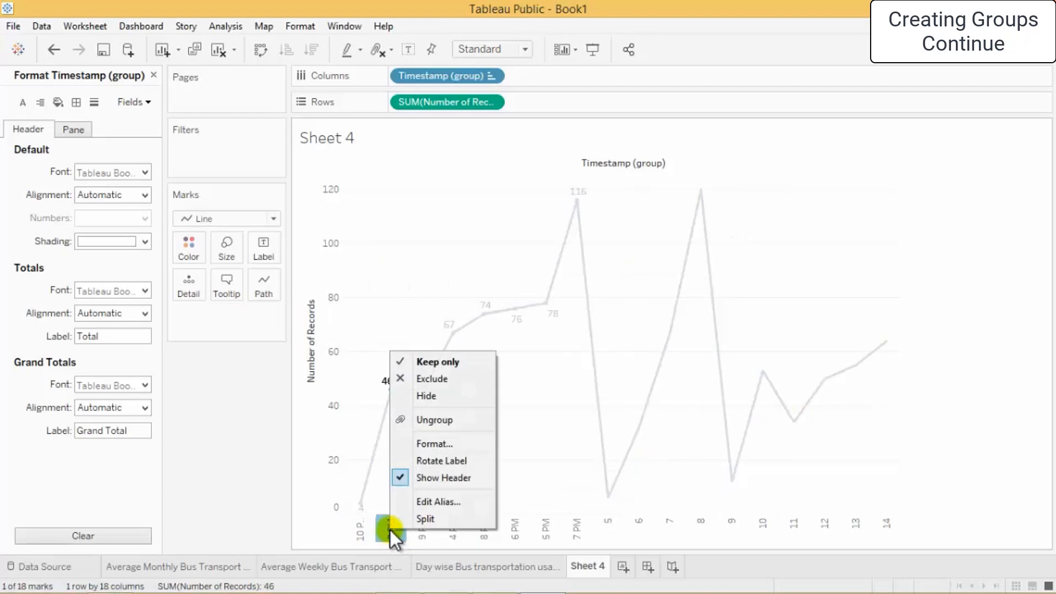
click(434, 503)
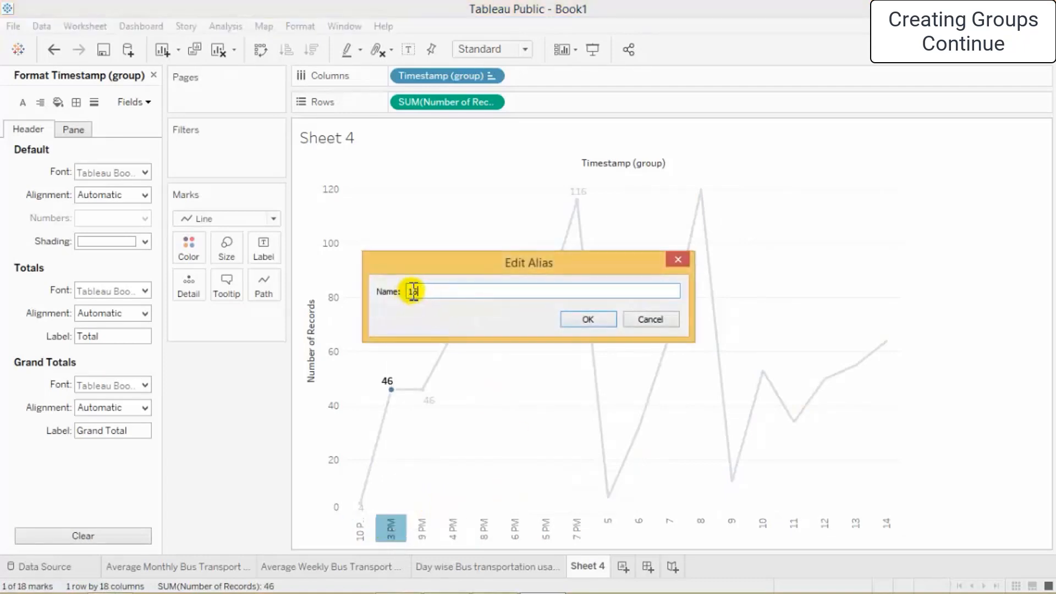
key(Return)
Change the alias of the 4 PM timestamp group on the horizontal axis to 16.
click(424, 533)
right_click(424, 533)
click(464, 503)
text(16)
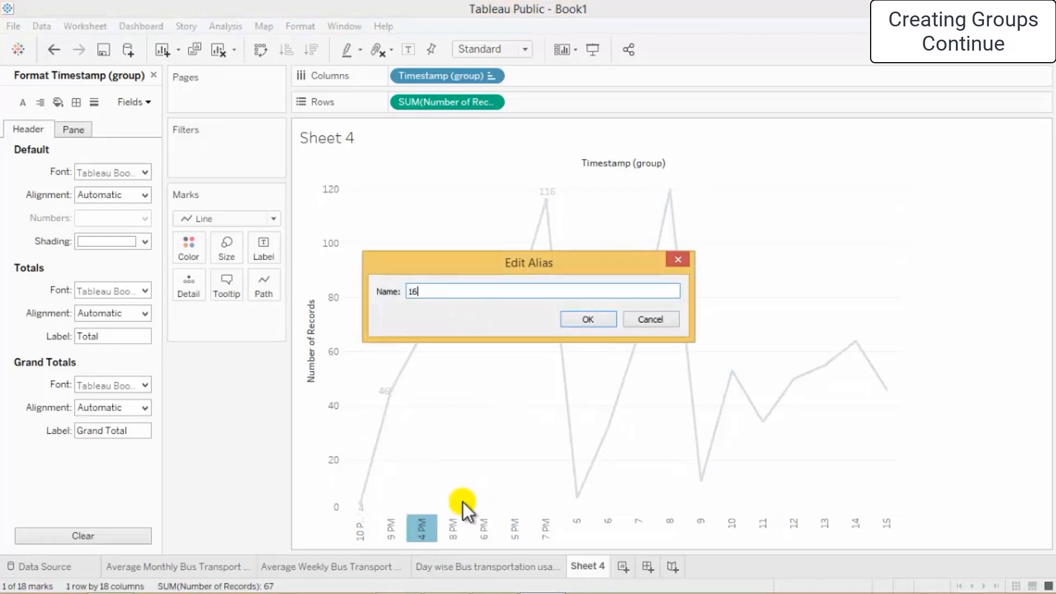
key(Return)
Change the alias of the 5 PM timestamp group on the horizontal axis to 17.
right_click(484, 528)
click(538, 497)
text(17)
key(Return)
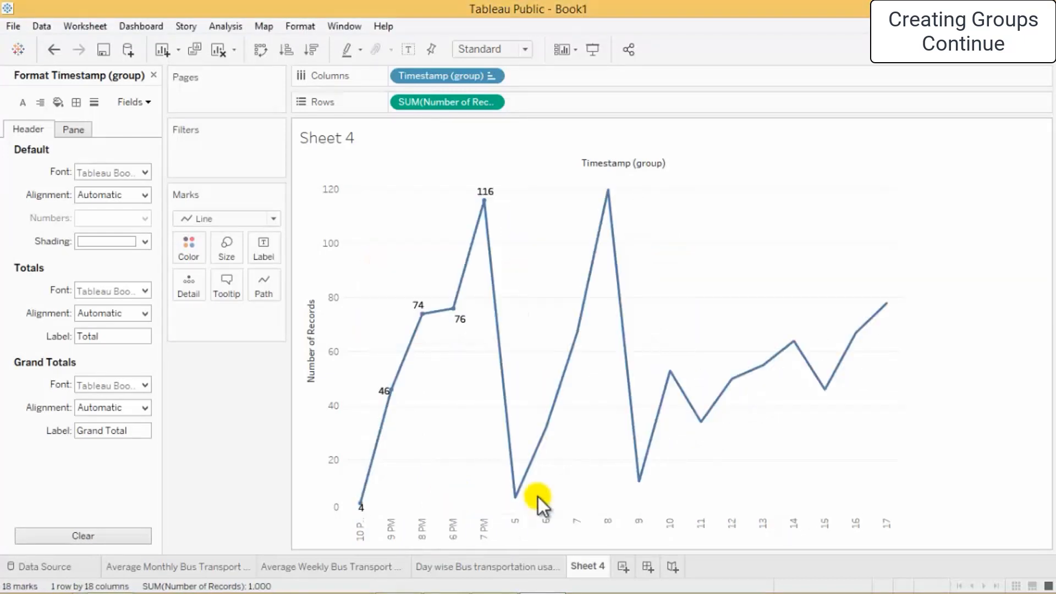
Change the alias of the 6 PM timestamp group on the horizontal axis to 18.
right_click(453, 532)
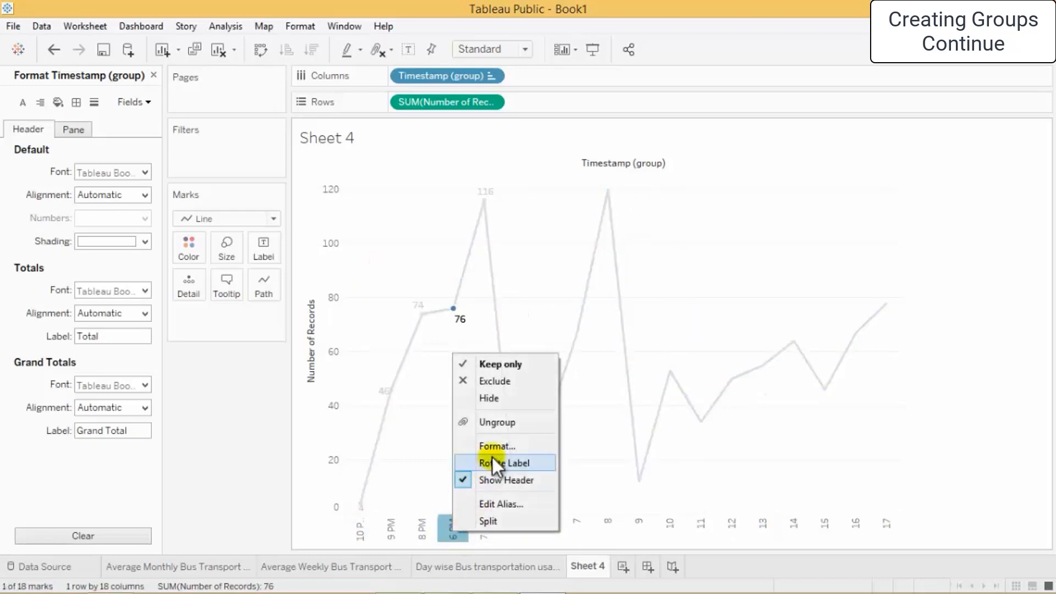
click(497, 503)
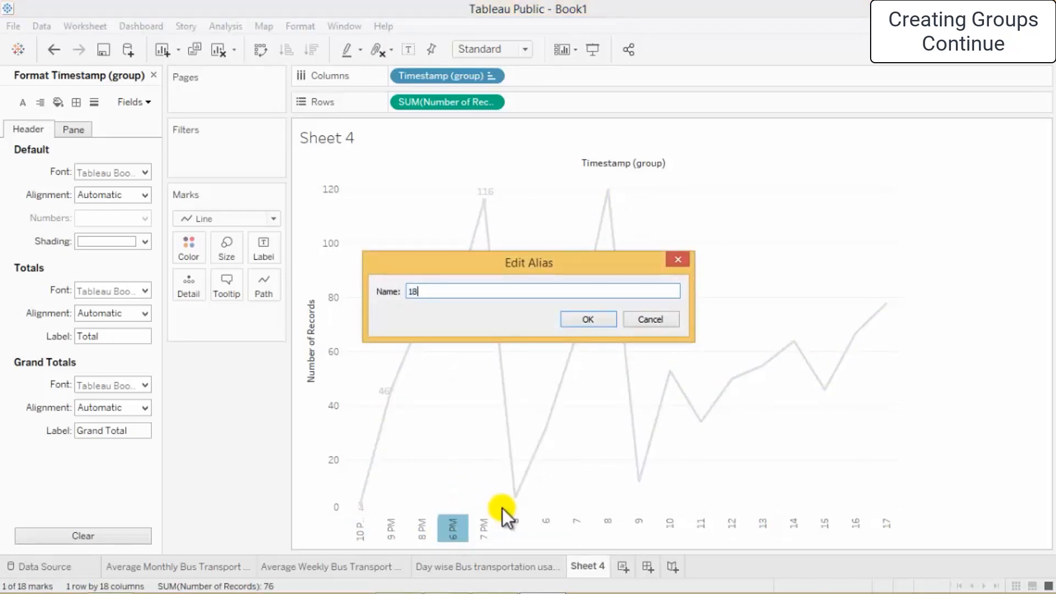
key(Return)
Change the alias of the 7 PM timestamp group on the horizontal axis to 19.
click(453, 528)
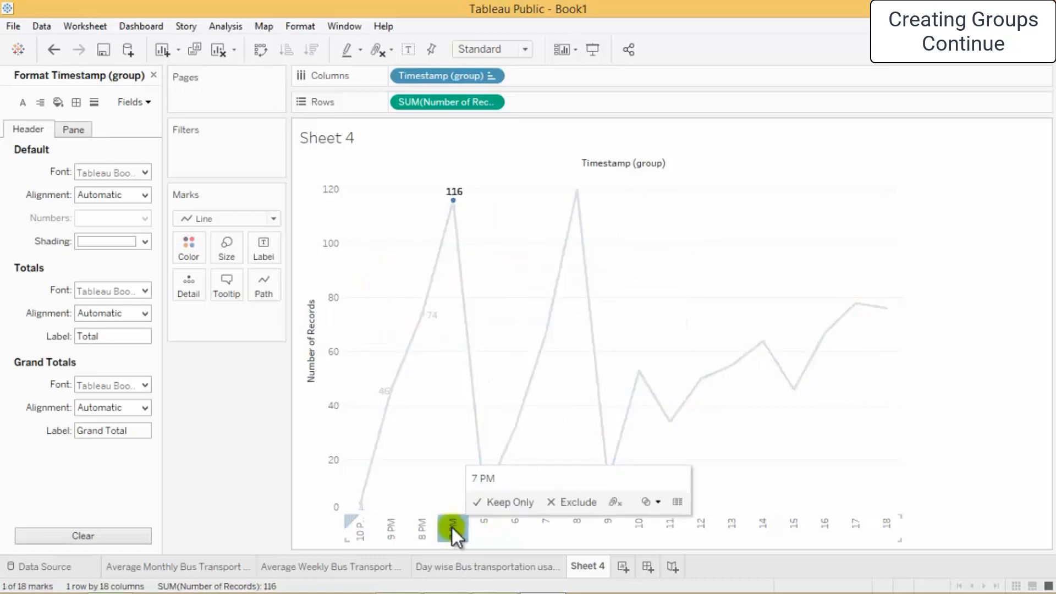
right_click(453, 527)
click(500, 565)
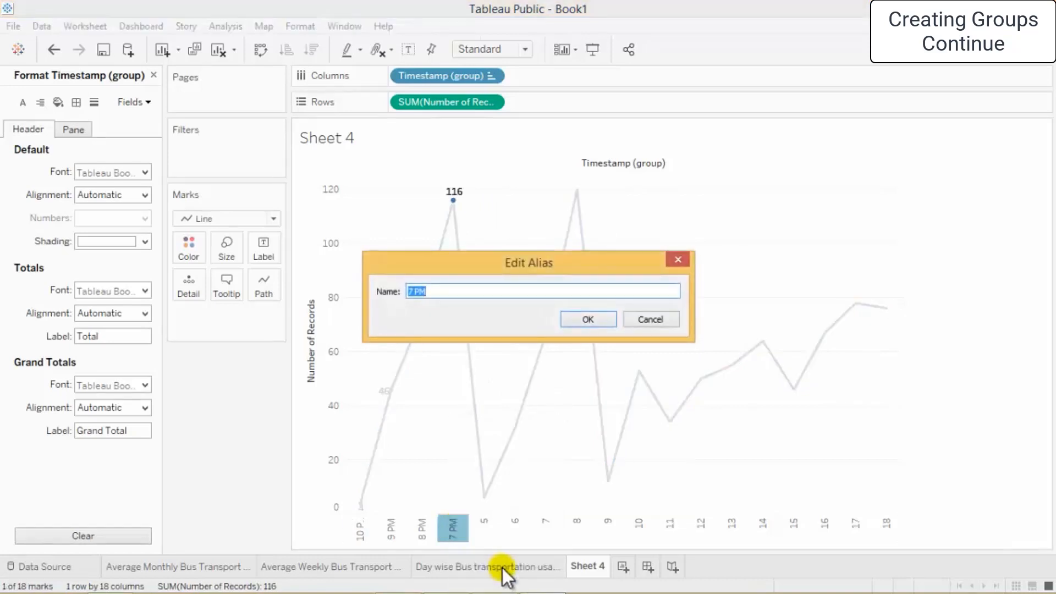
text(19)
key(Return)
Change the alias of the 8 PM timestamp group on the horizontal axis to 20.
right_click(420, 529)
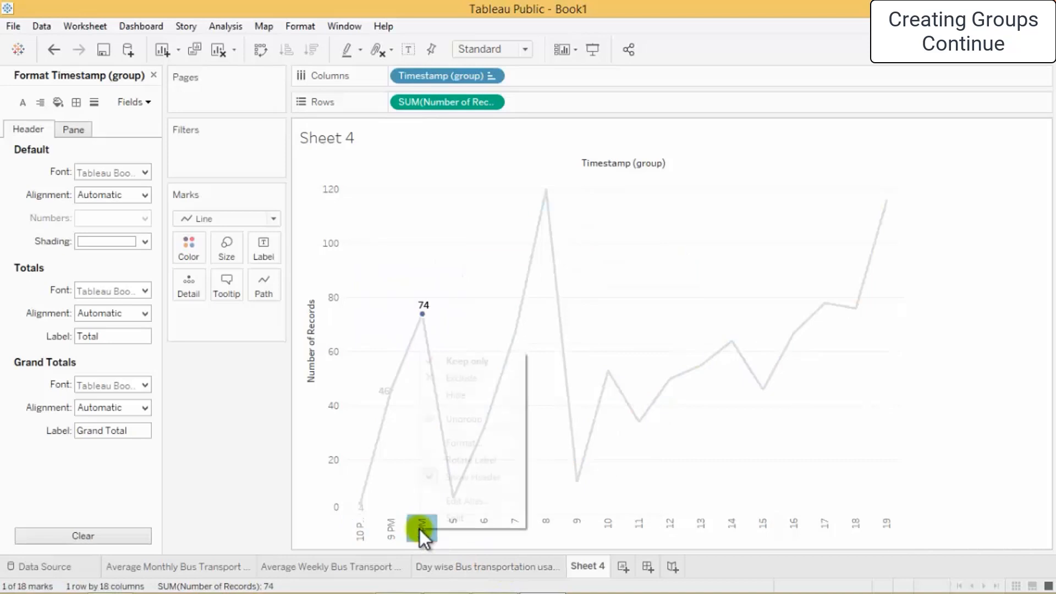
click(453, 500)
text(20)
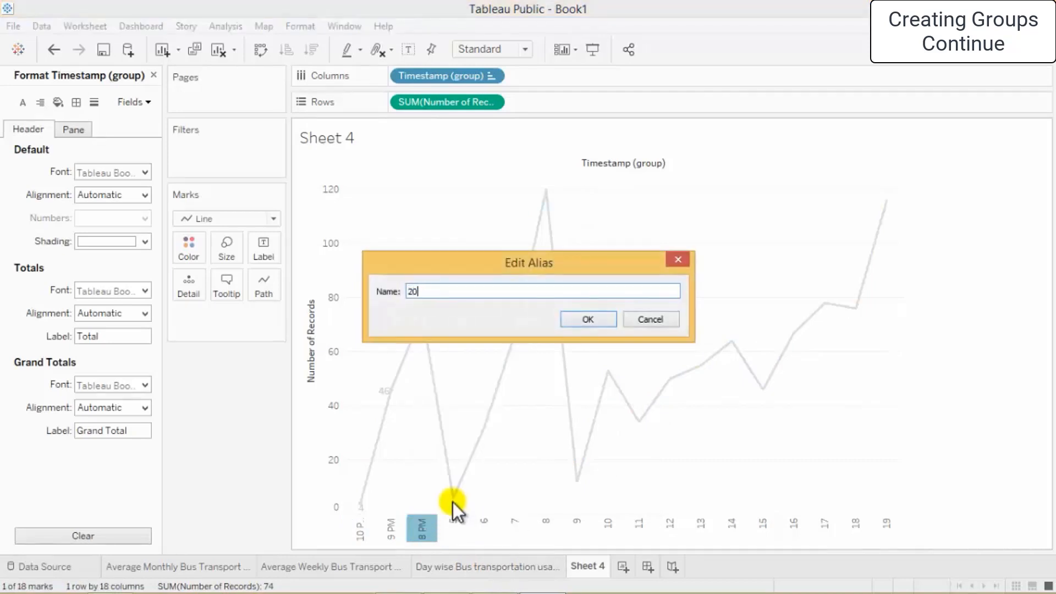
key(Return)
Change the alias of the 9 PM timestamp group on the horizontal axis to 21.
right_click(390, 528)
click(459, 494)
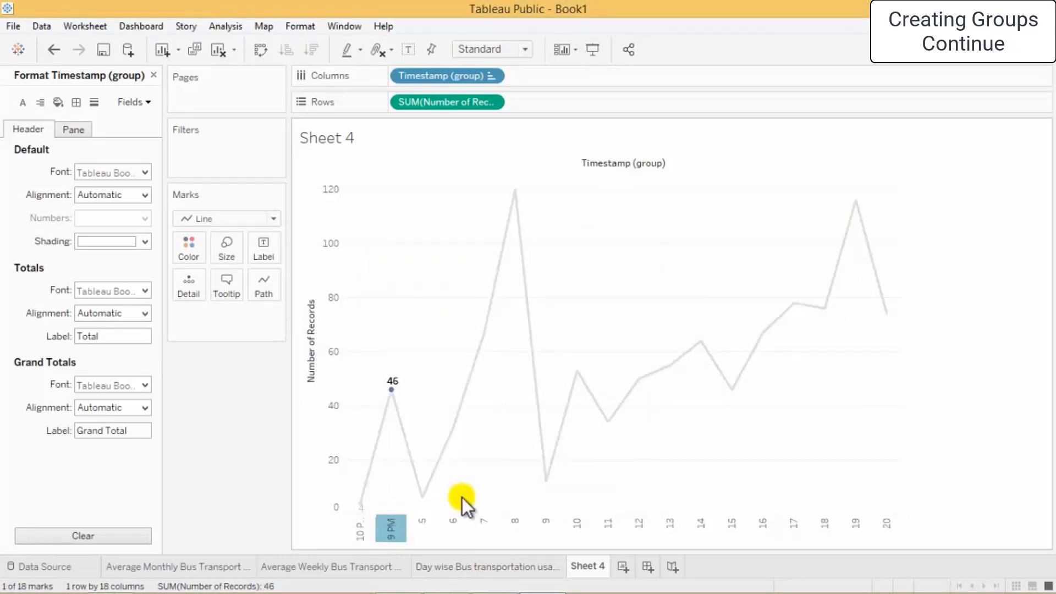
text(21)
key(Return)
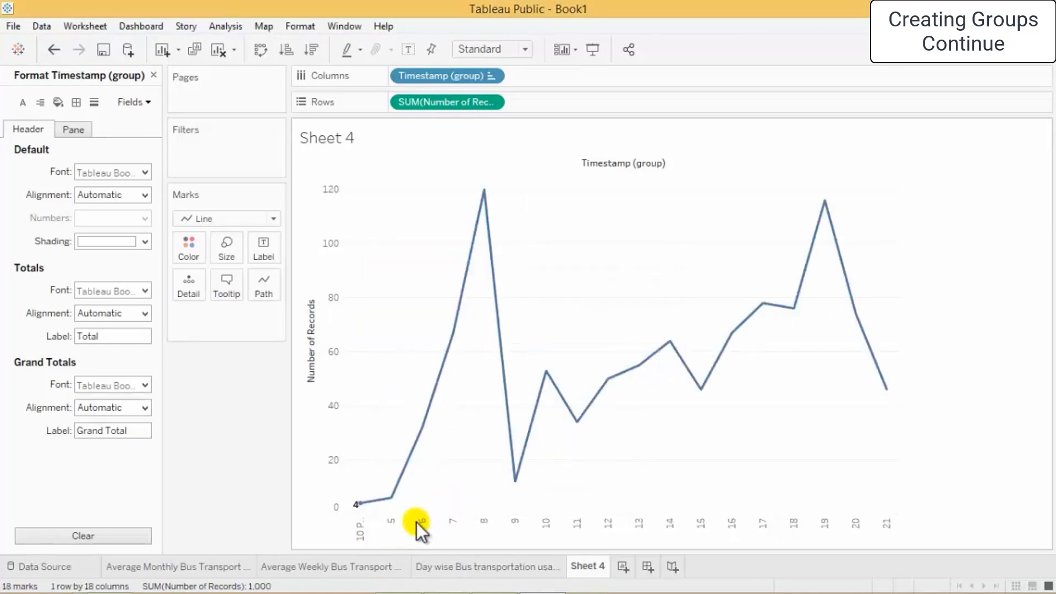
Change the alias of the 10 PM timestamp group on the horizontal axis to 22.
click(363, 530)
right_click(363, 529)
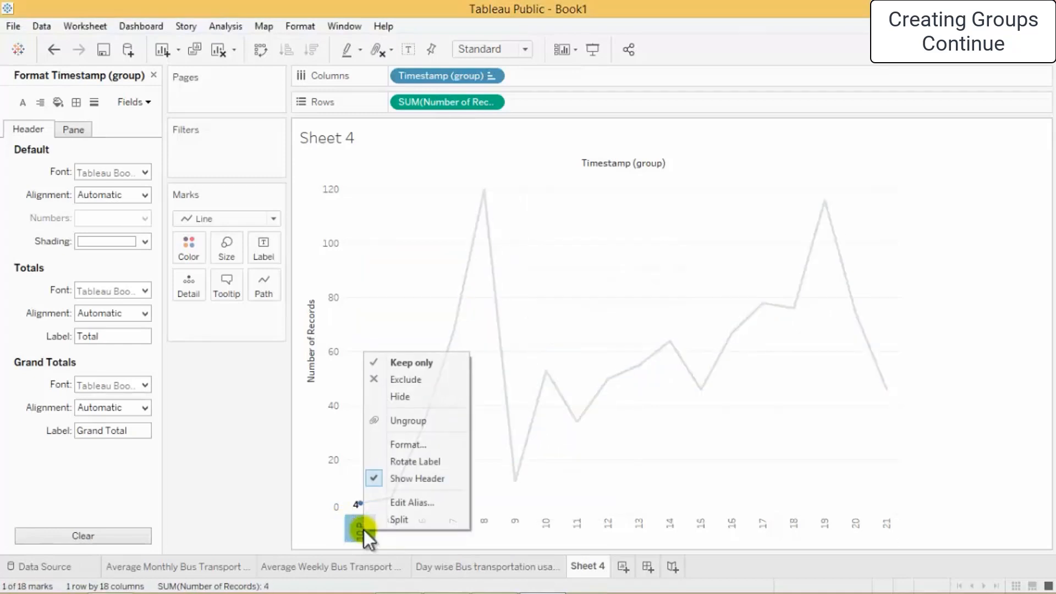
click(431, 503)
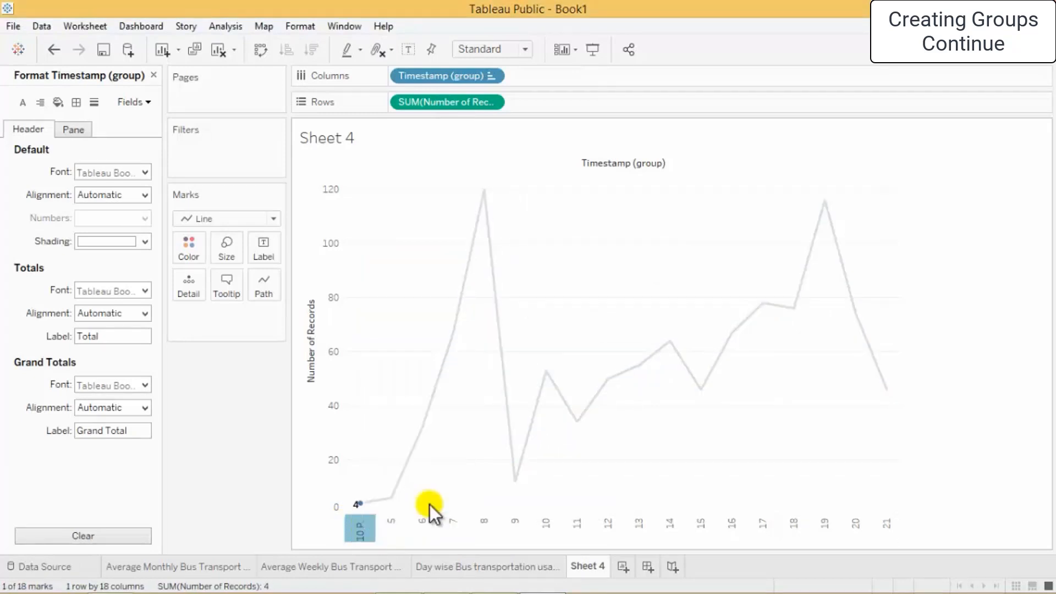
key(Return)
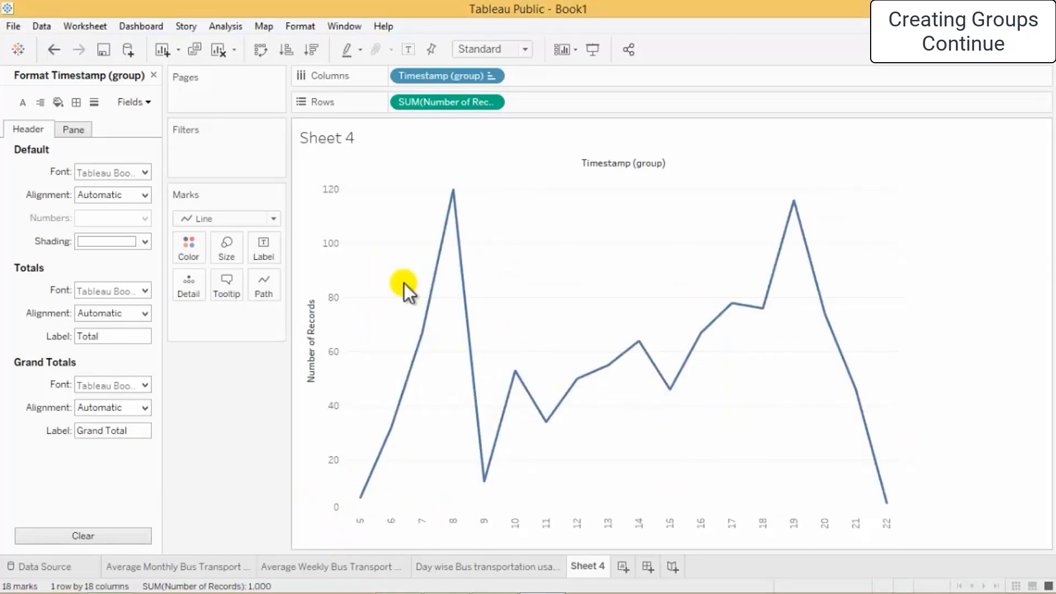
Set the mark labels to Always Show for the line's points from hour 6 through hour 22.
drag(380, 183, 944, 515)
right_click(392, 428)
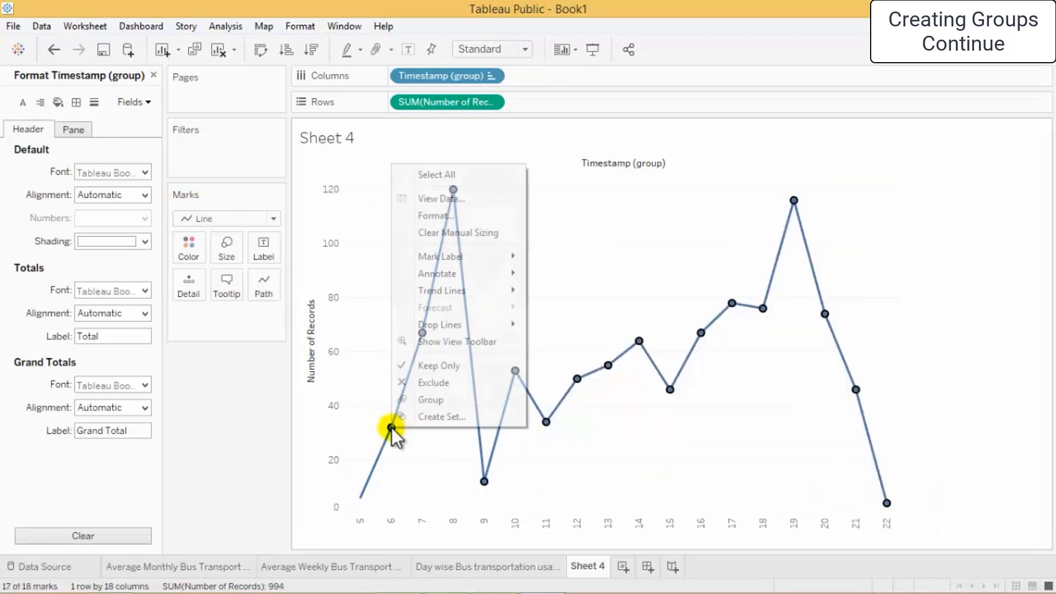
mouse_move(473, 256)
click(567, 283)
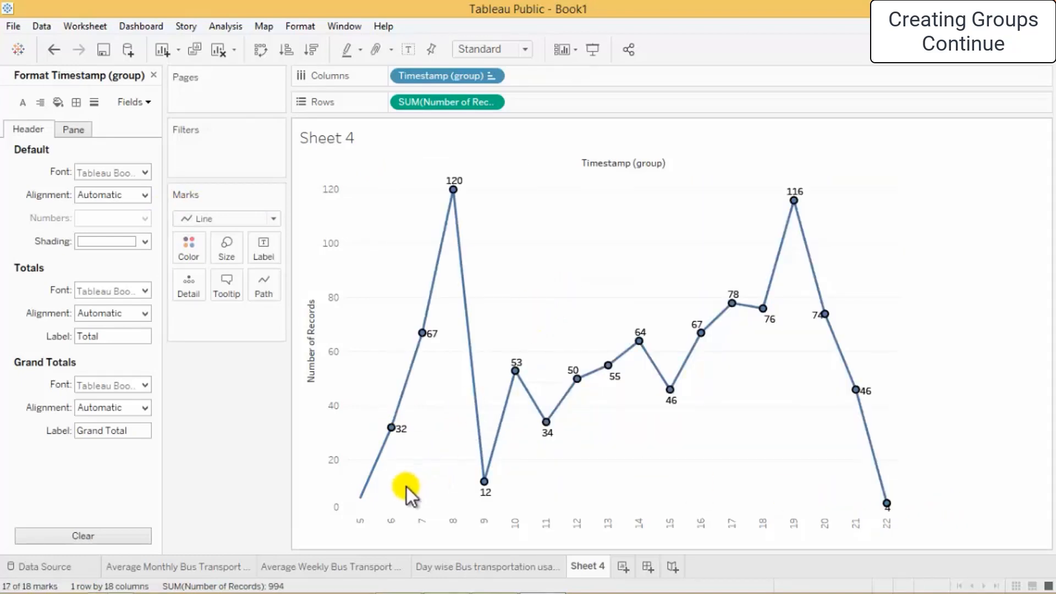
Set the mark label to Always Show for the hour 5 point at the start of the line.
click(360, 498)
right_click(361, 498)
mouse_move(441, 331)
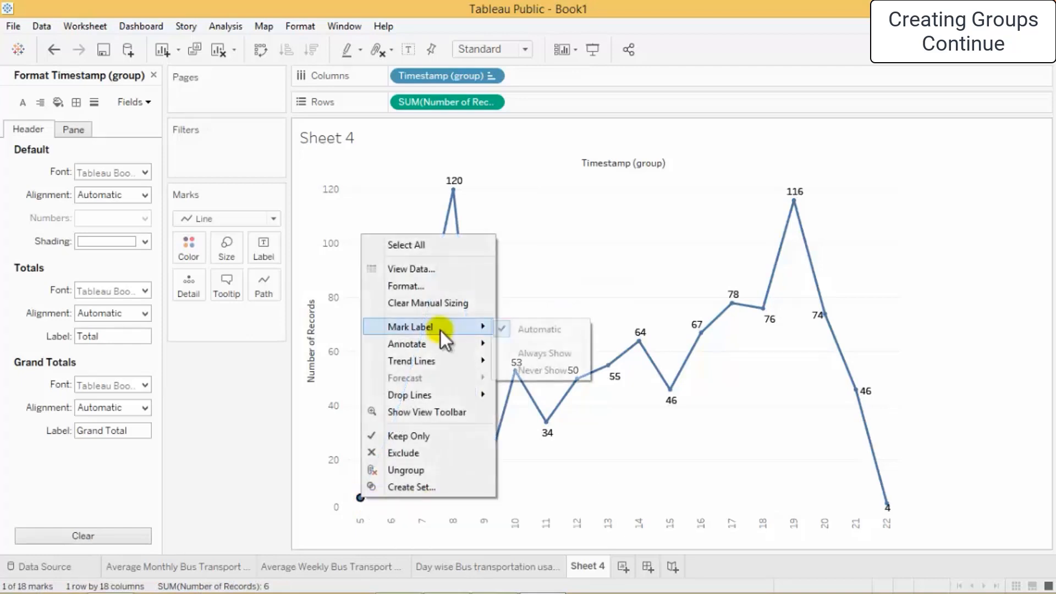
click(540, 348)
click(891, 406)
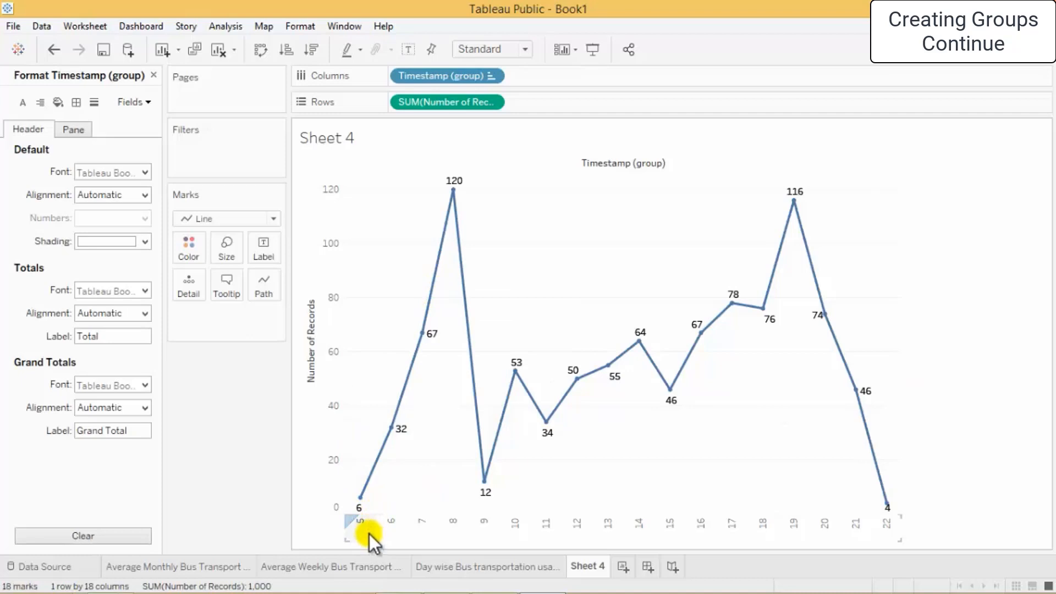
Examine the number of records at the morning points from hour 5 to hour 8 on the line chart.
mouse_move(359, 501)
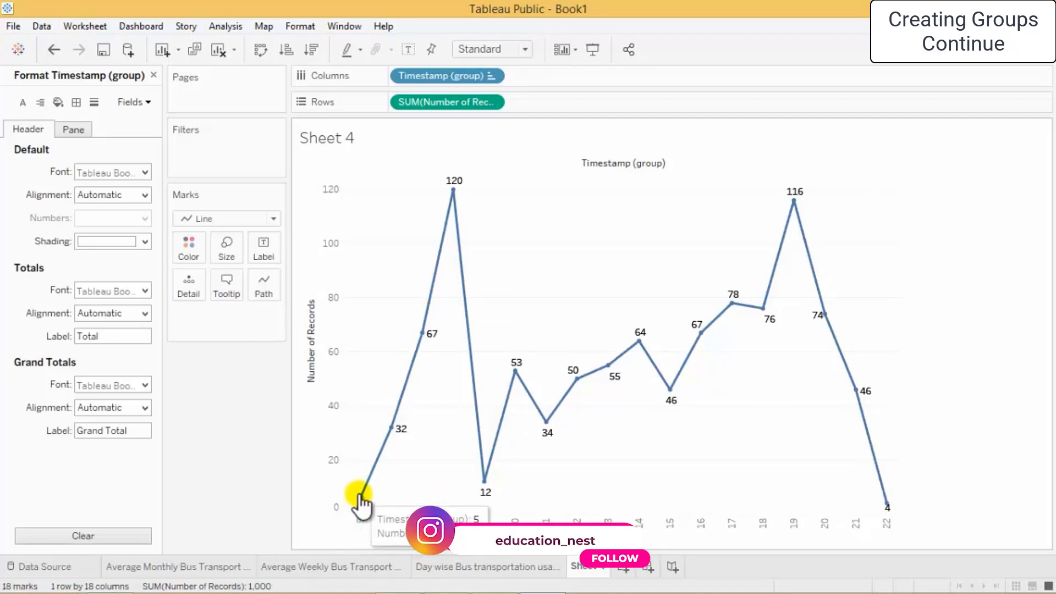
mouse_move(392, 431)
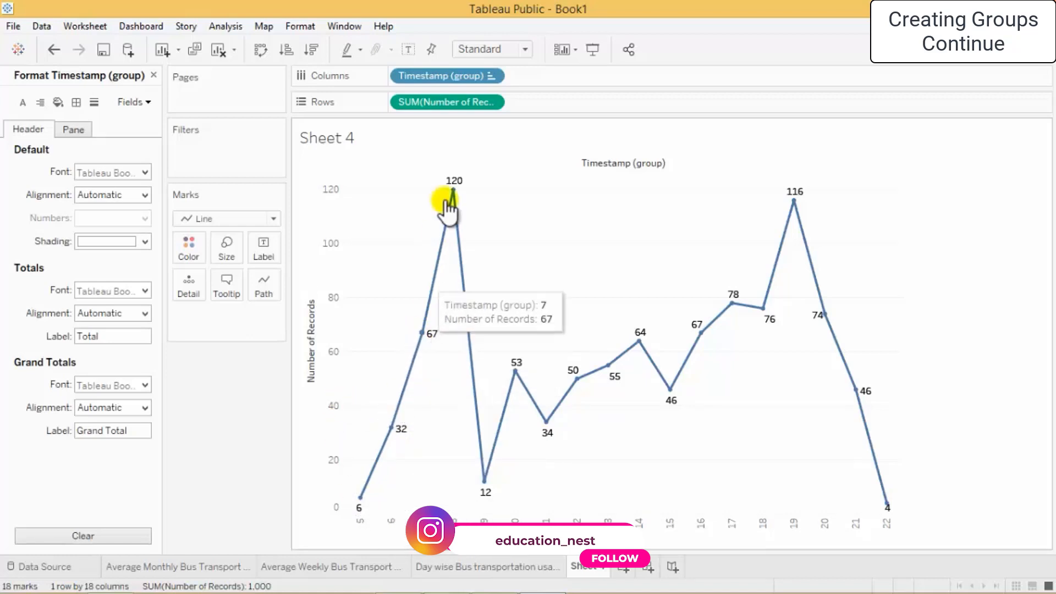
mouse_move(455, 201)
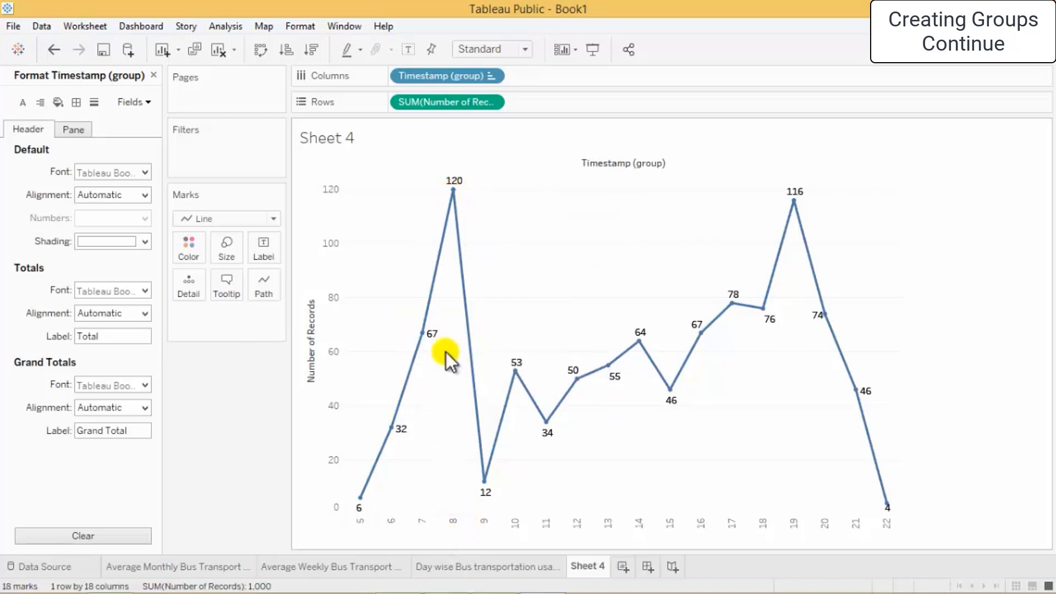
Examine the number of records at the points from hour 9 to hour 22 on the line chart.
mouse_move(486, 489)
mouse_move(536, 413)
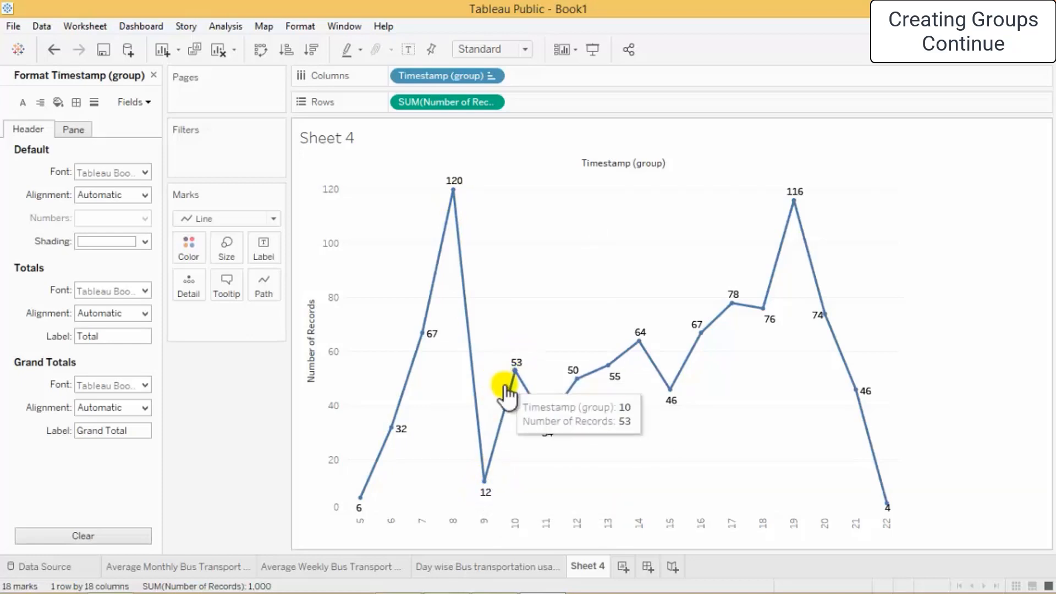
mouse_move(618, 364)
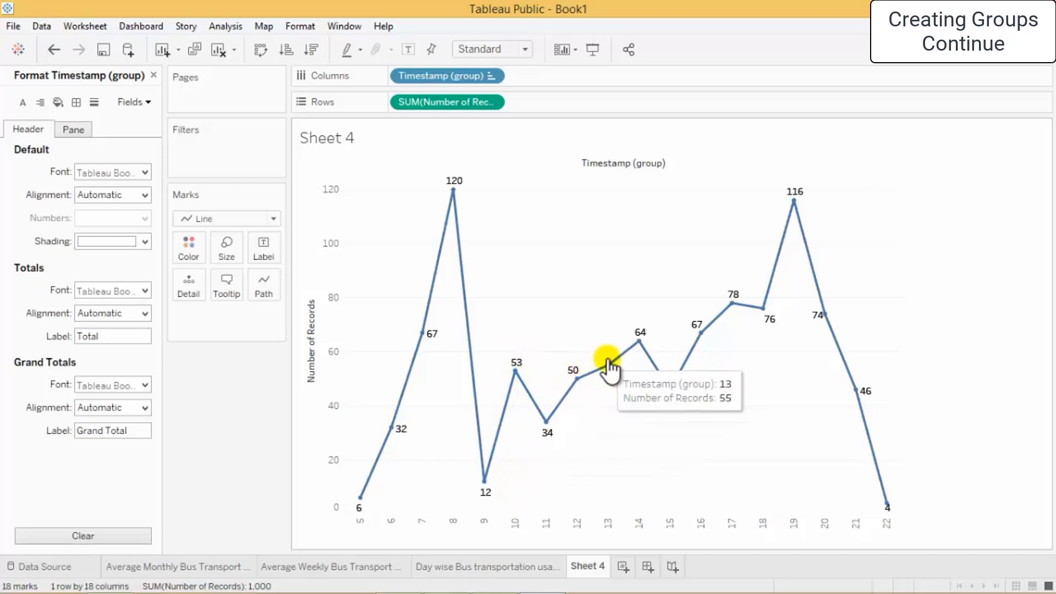
mouse_move(705, 331)
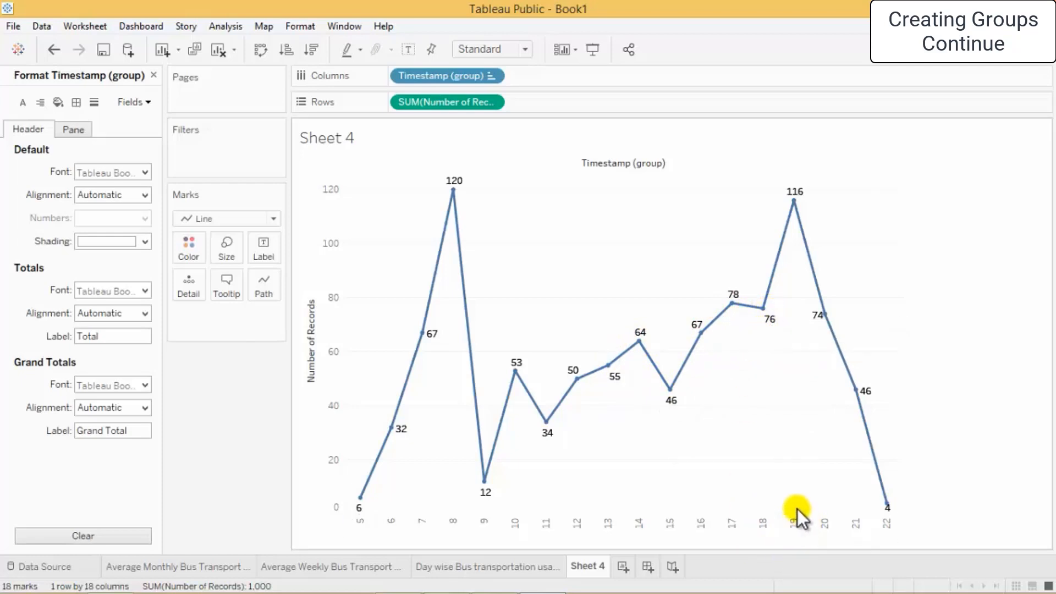
mouse_move(796, 203)
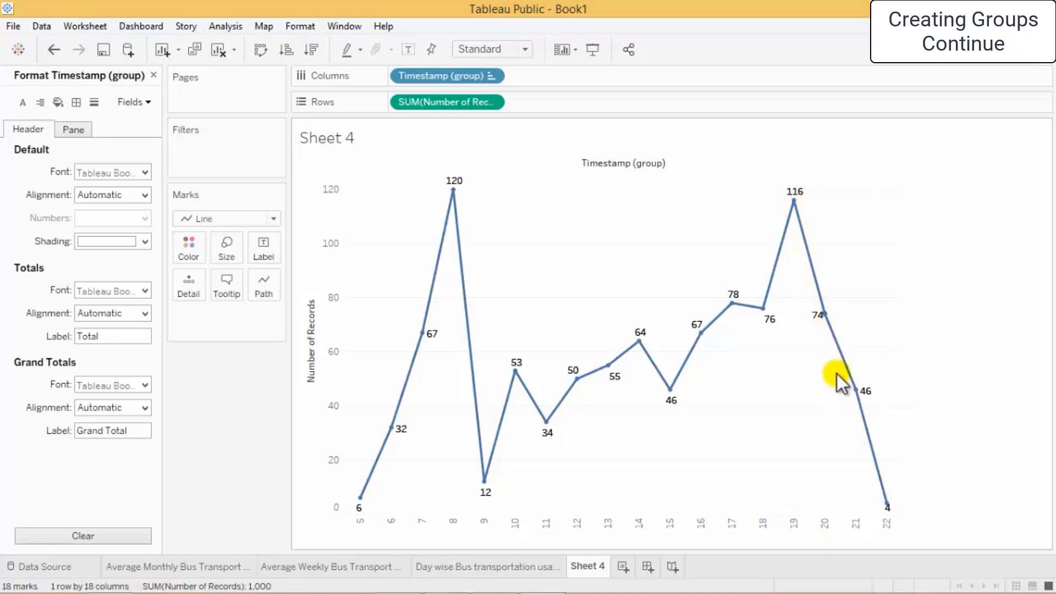
mouse_move(891, 513)
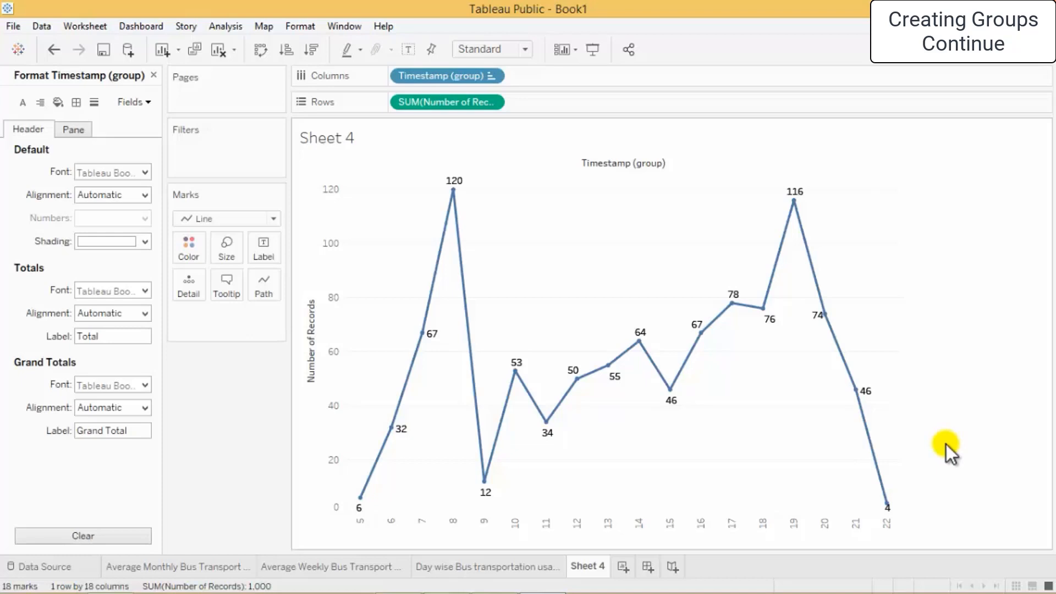
Thicken the line slightly with the mark size setting and close the Timestamp (group) formatting.
click(226, 255)
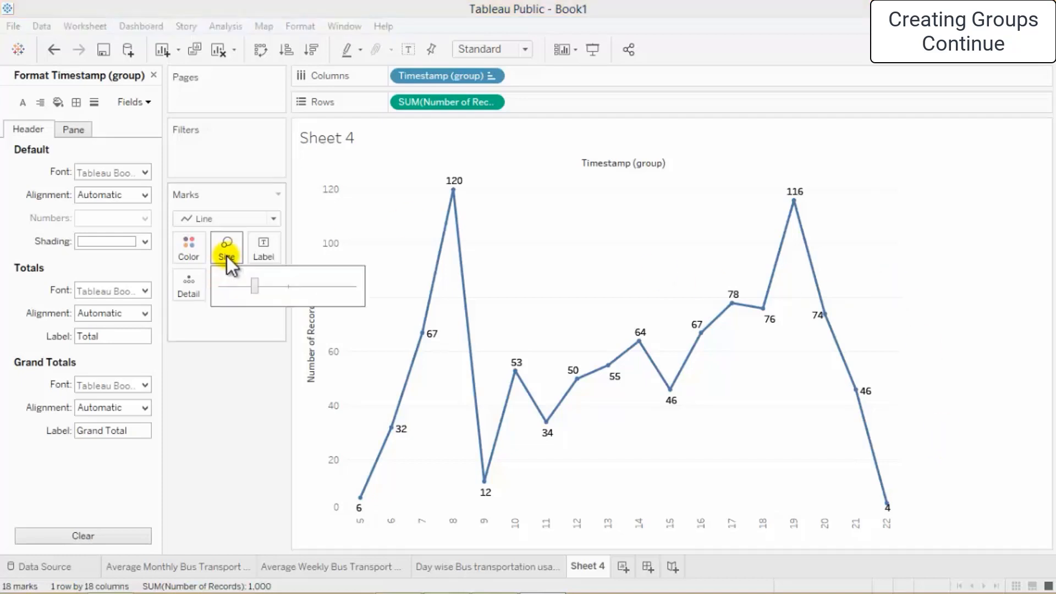
drag(264, 286, 272, 285)
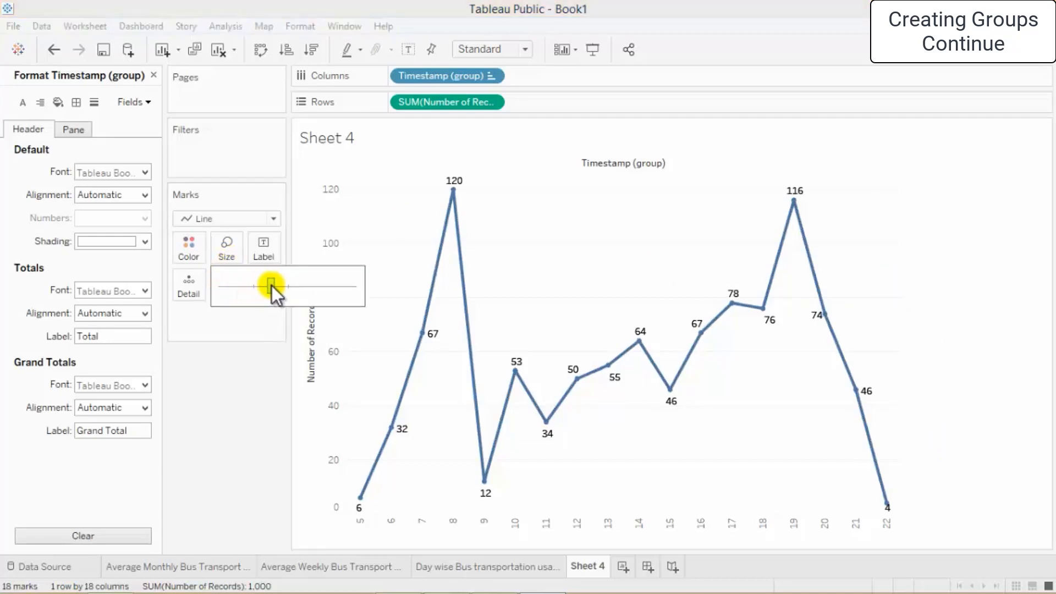
click(237, 255)
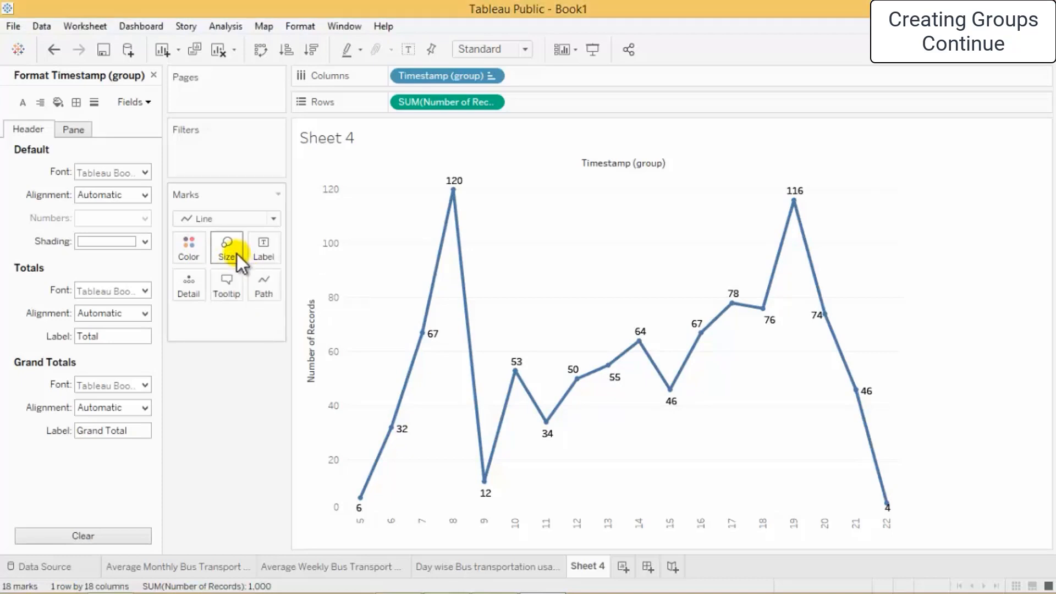
click(153, 75)
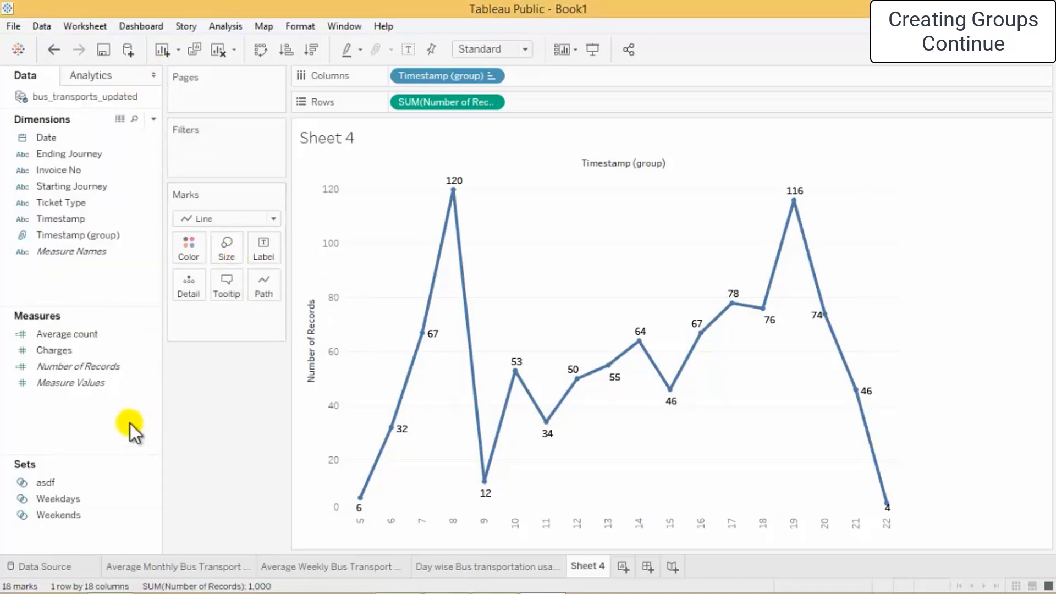
Vary the line's size by Number of Records and widen the mark size range to about the middle.
drag(77, 364, 227, 253)
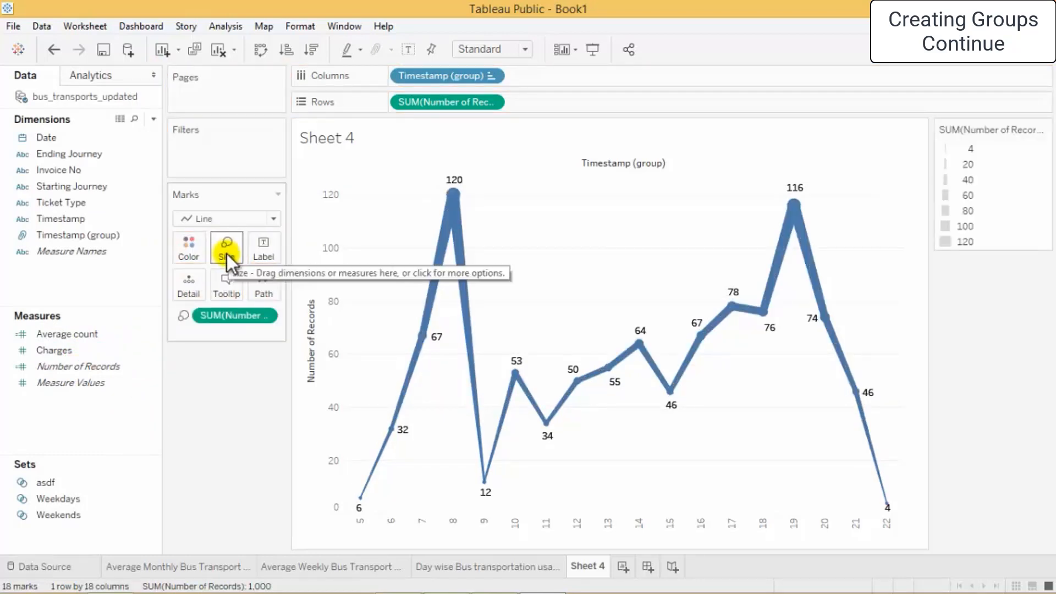
double_click(967, 182)
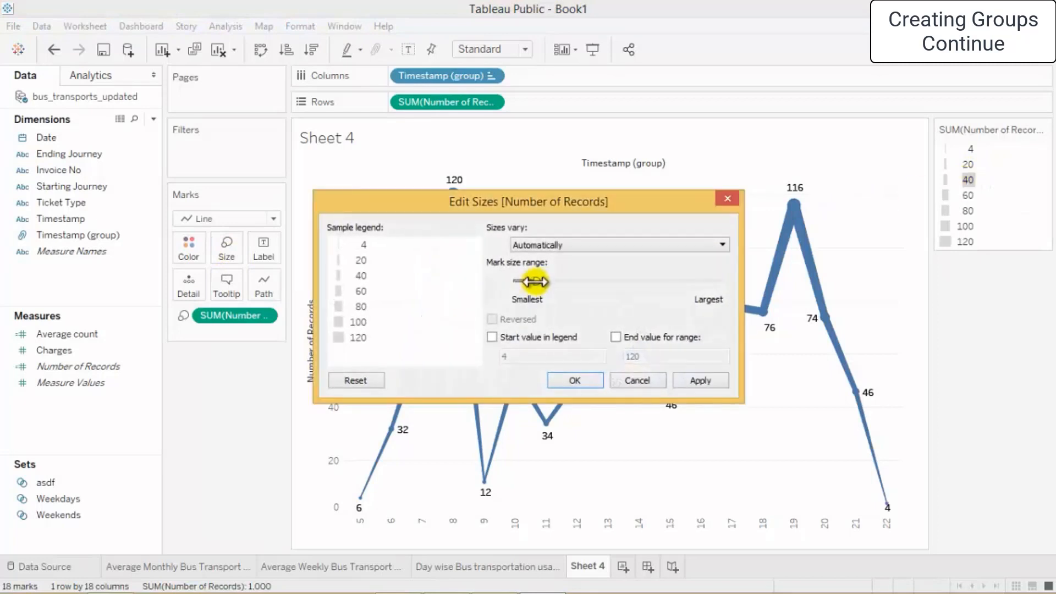
drag(532, 282, 626, 271)
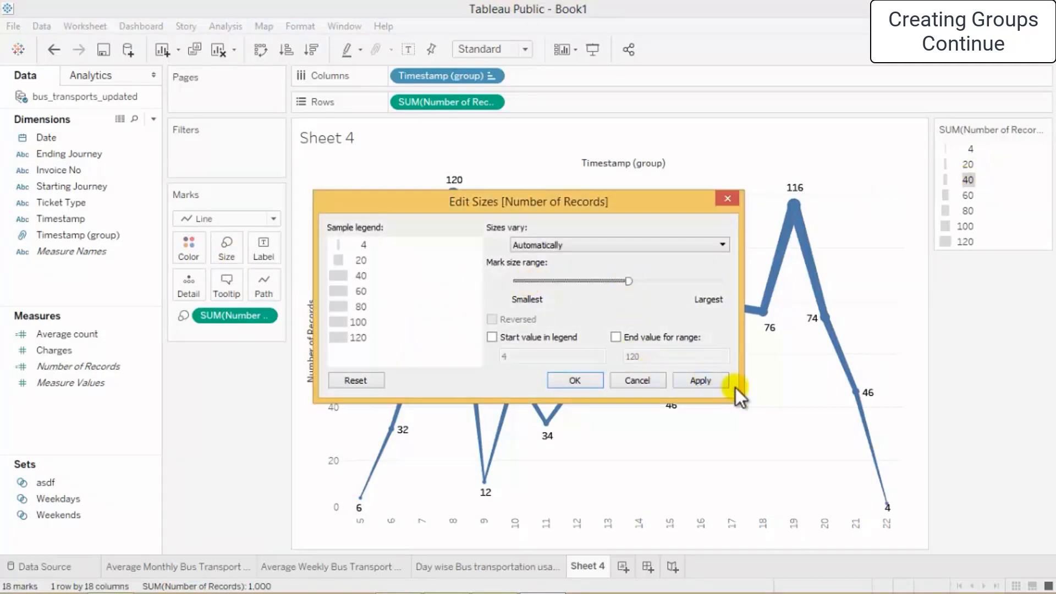
click(710, 382)
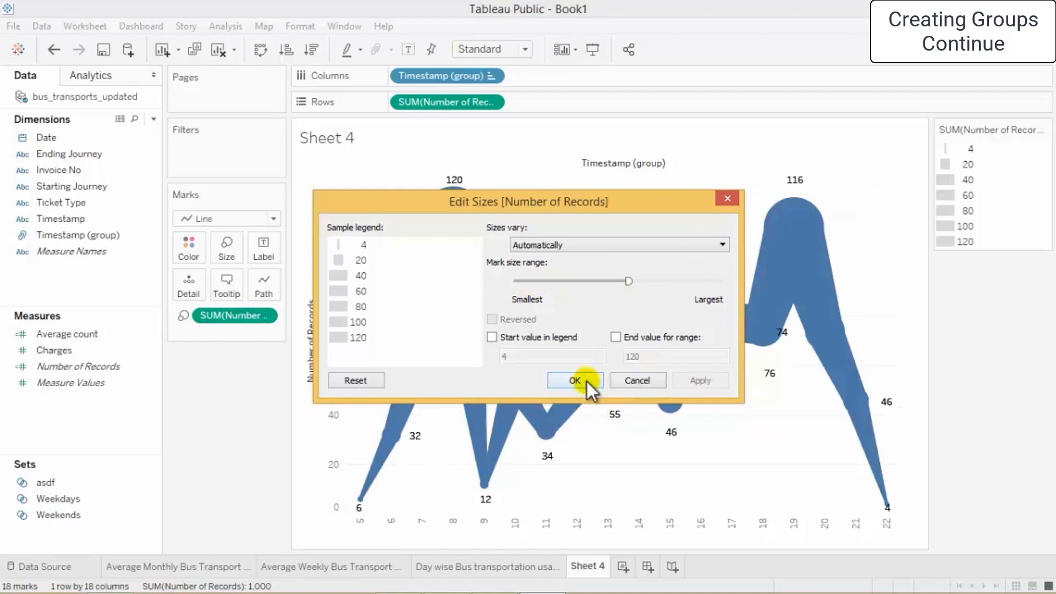
click(728, 198)
Remove Number of Records from the line's size encoding and reduce the mark size to a thin line.
drag(223, 316, 157, 379)
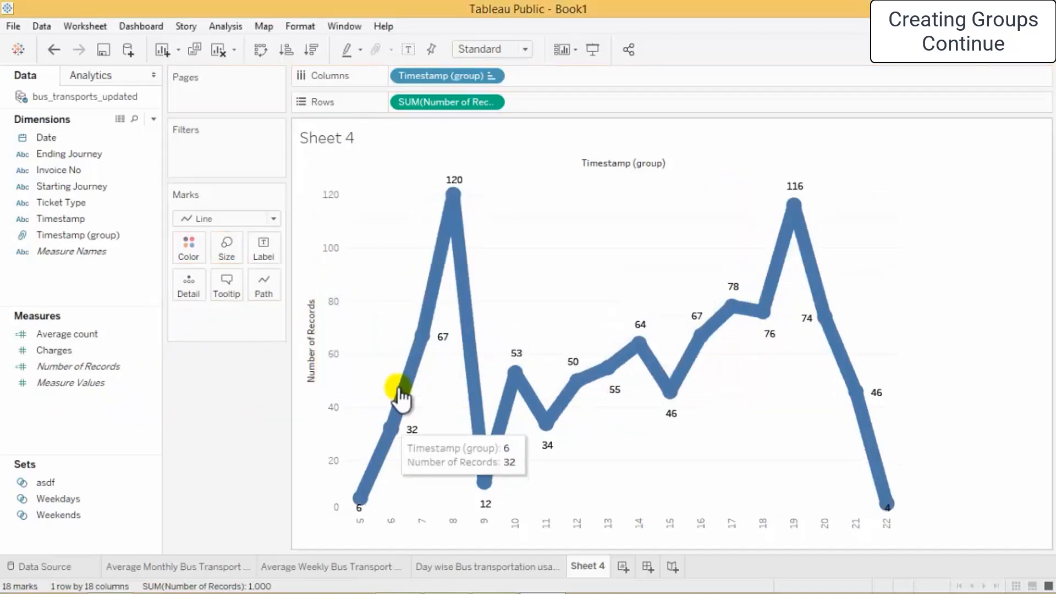
click(241, 250)
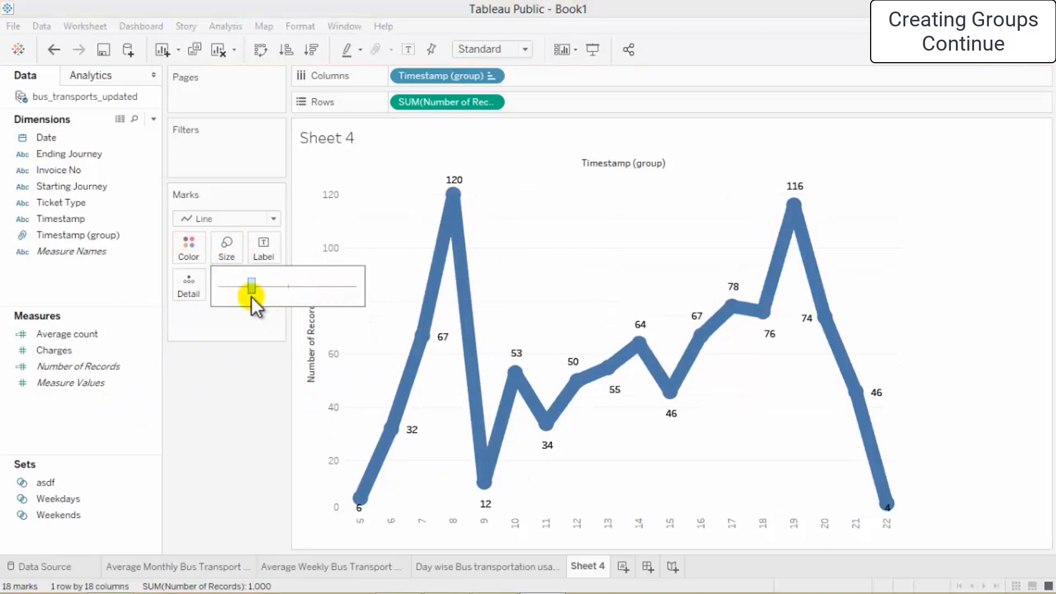
drag(229, 293, 233, 295)
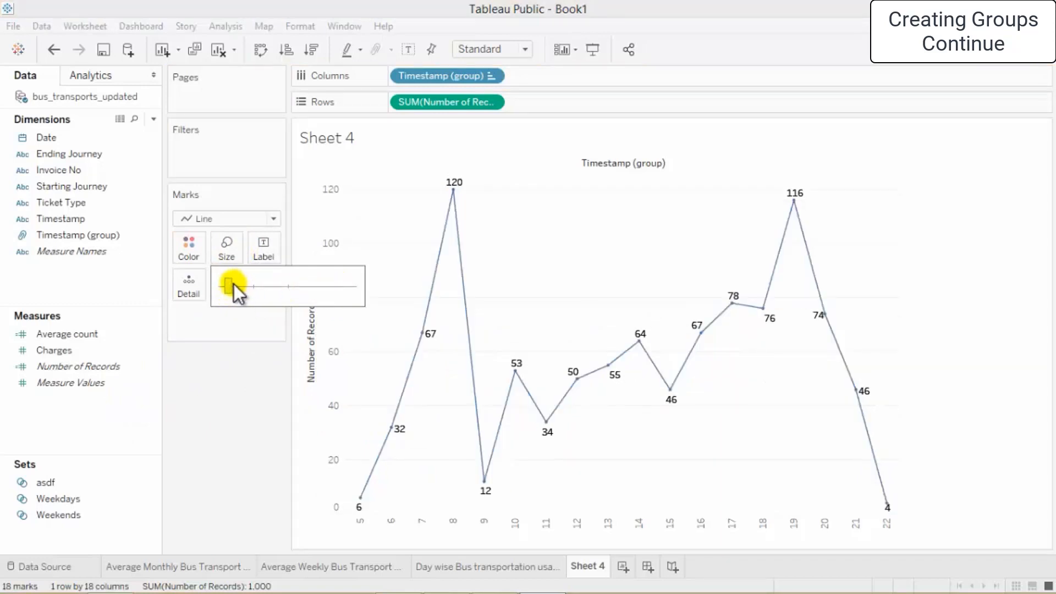
click(236, 404)
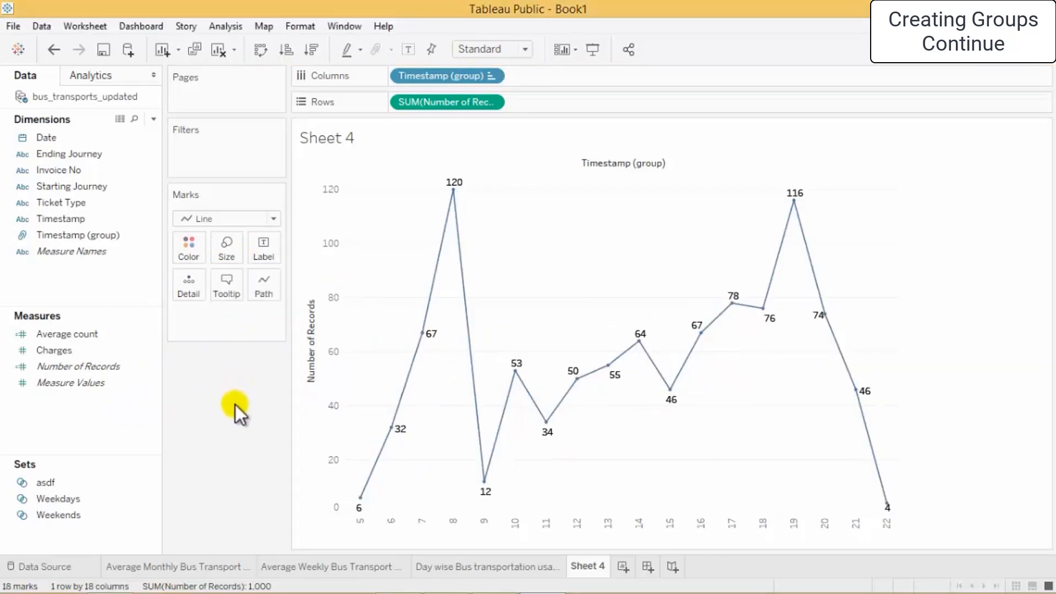
Try the step and jump line types on the line chart and return it to Linear.
click(269, 289)
click(292, 340)
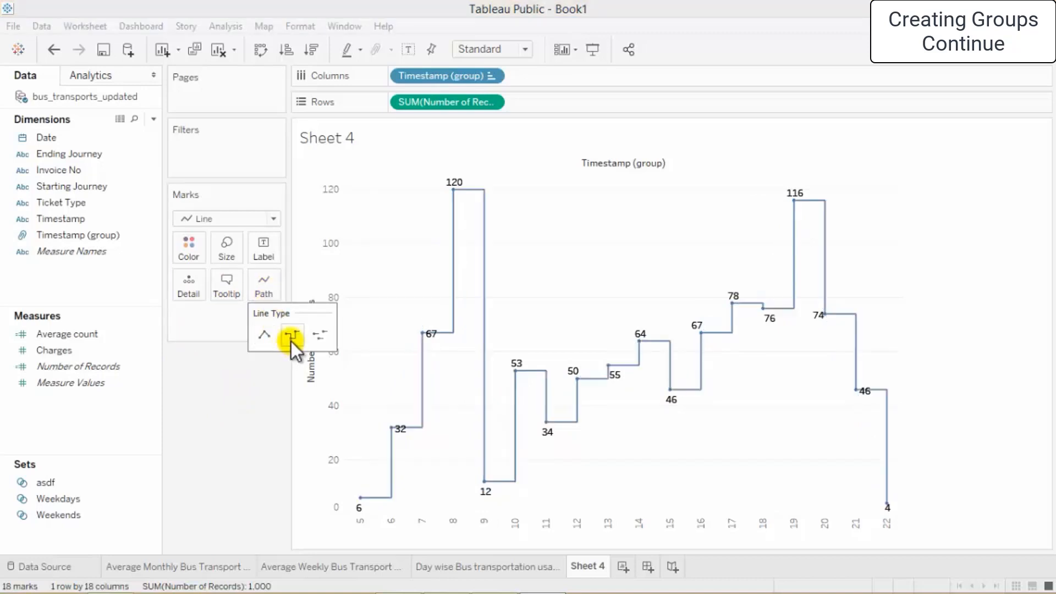
click(319, 335)
click(267, 333)
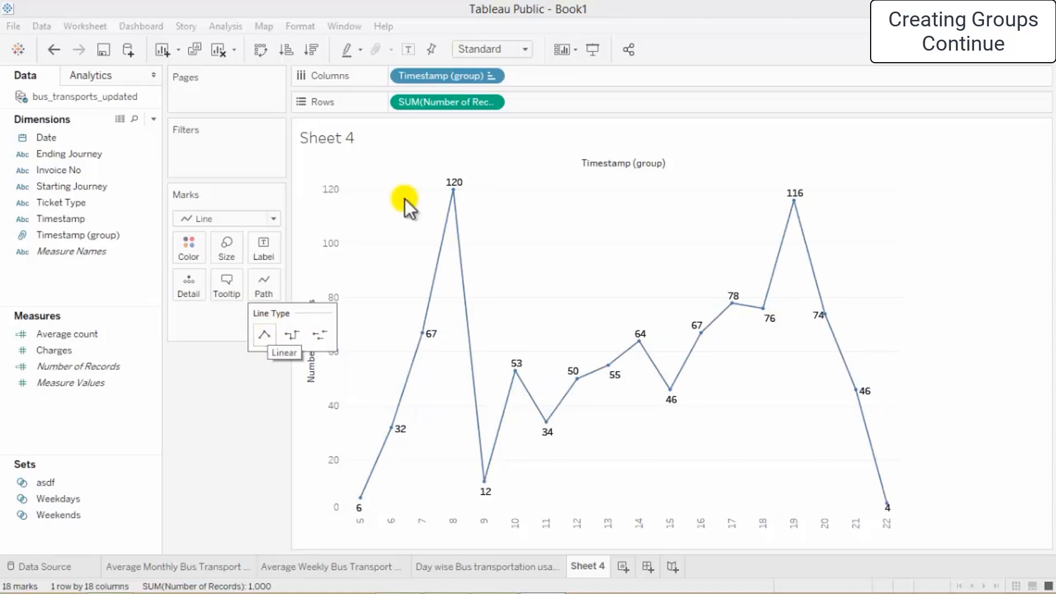
click(452, 190)
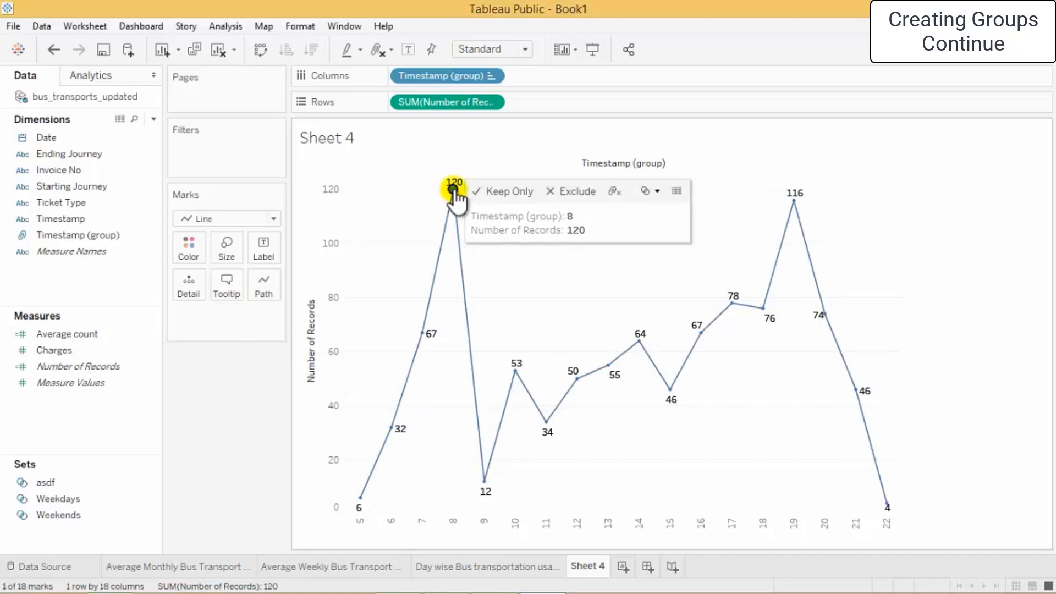
right_click(453, 189)
mouse_move(506, 298)
click(633, 324)
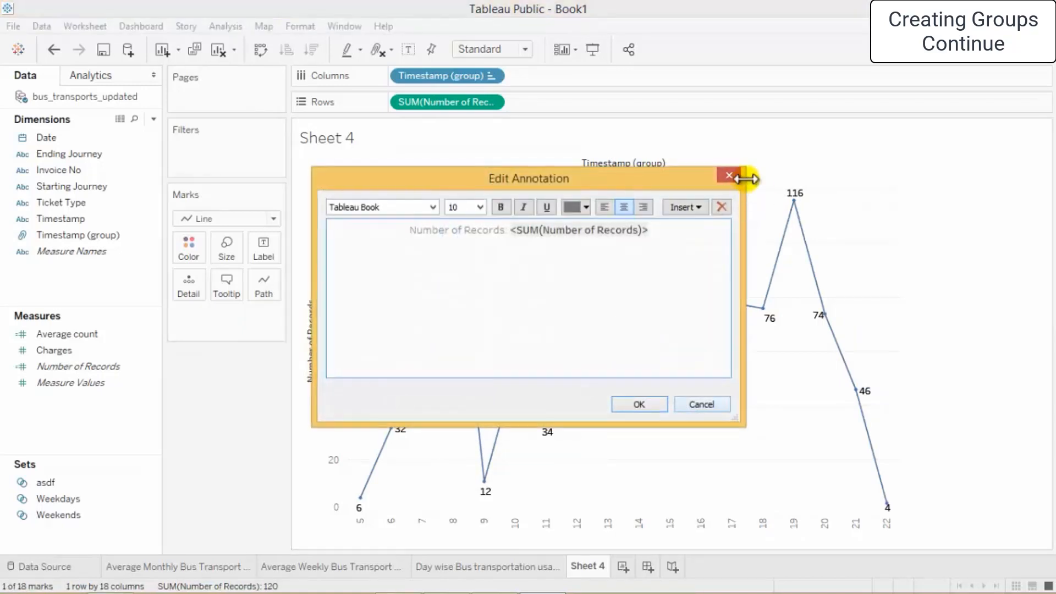
click(729, 176)
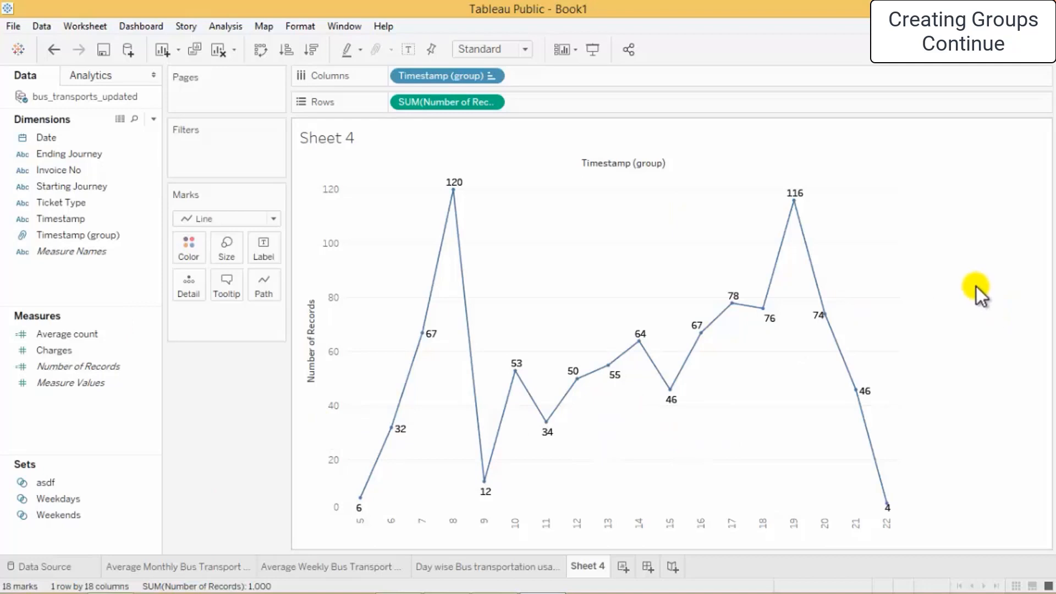
click(105, 235)
click(148, 236)
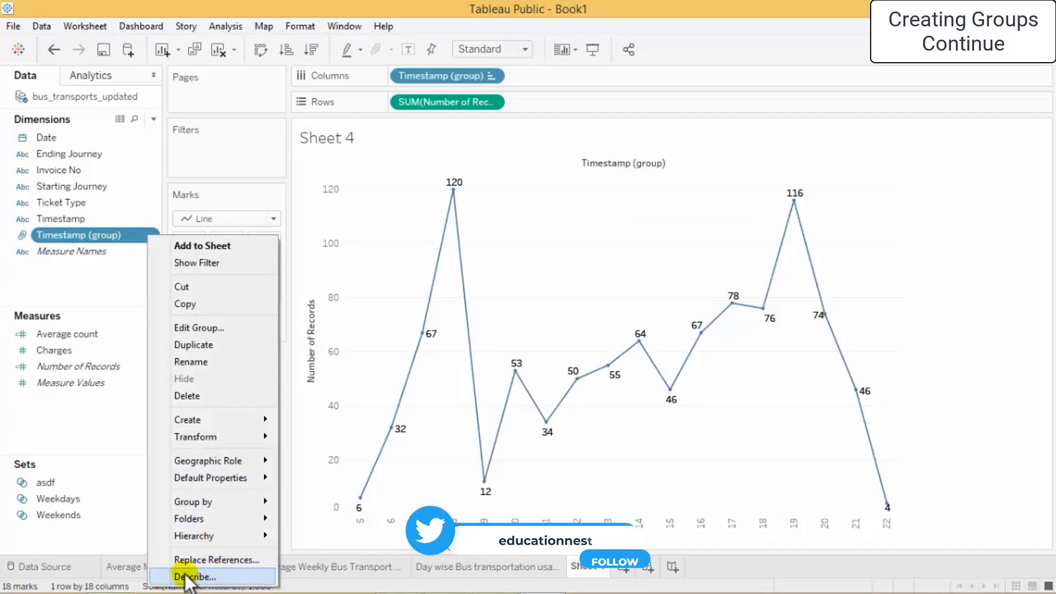
click(392, 262)
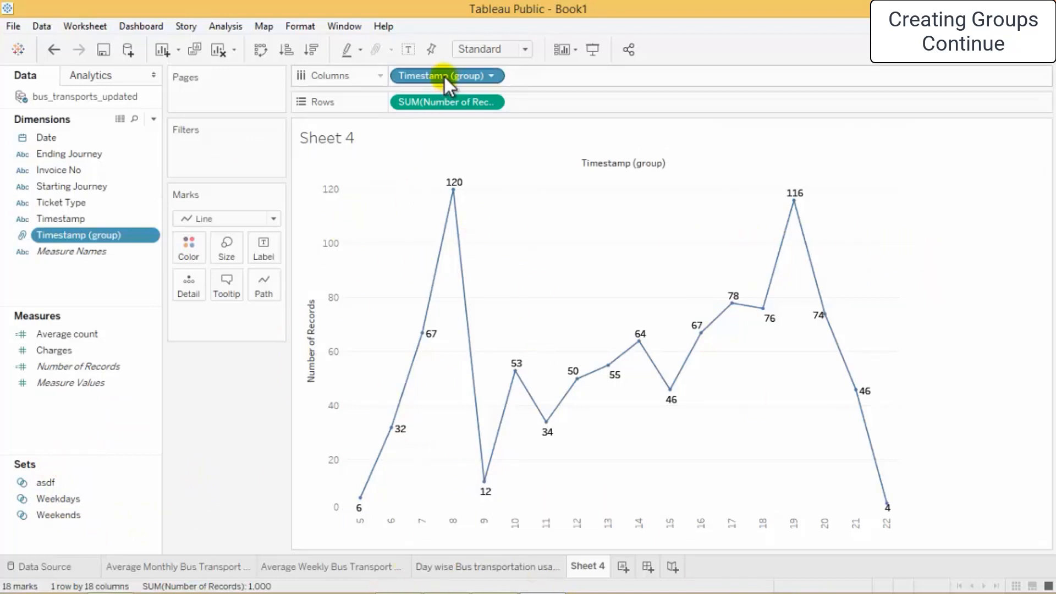
Add Date to the columns ahead of Timestamp (group) and break it down by discrete month.
drag(70, 144, 407, 78)
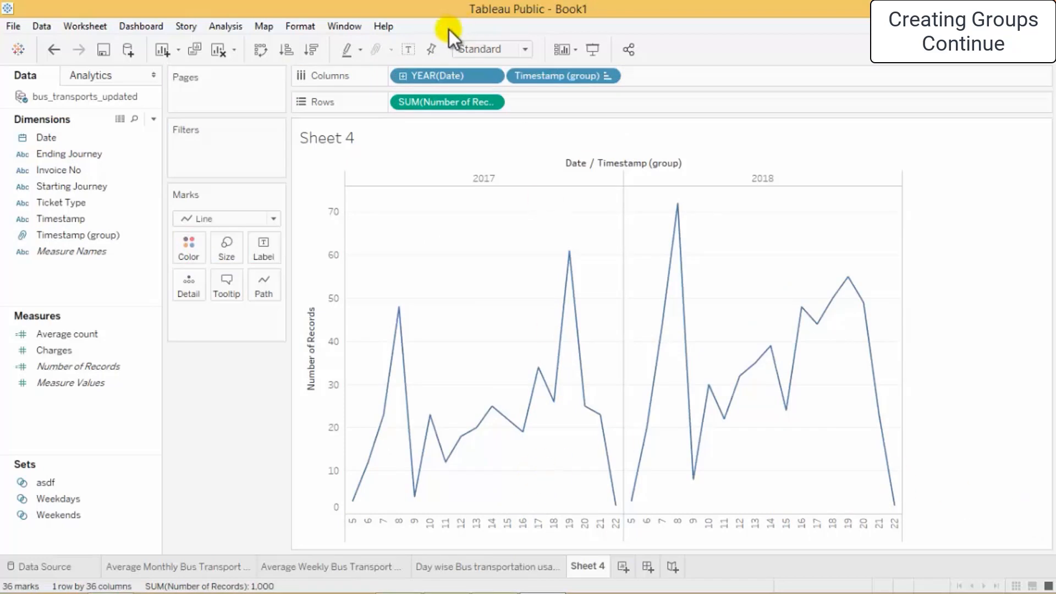
right_click(460, 78)
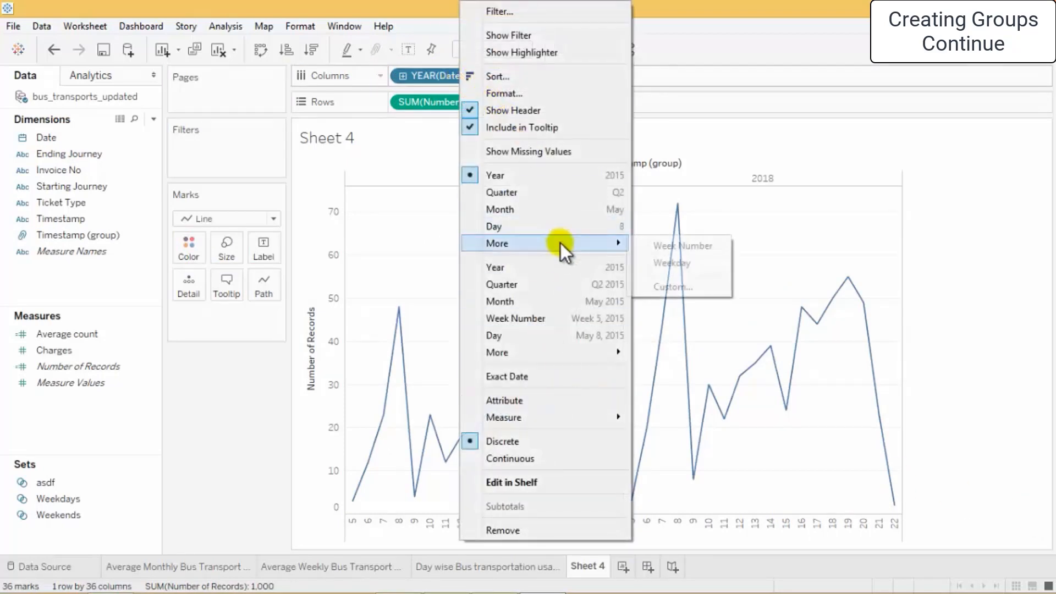
click(561, 211)
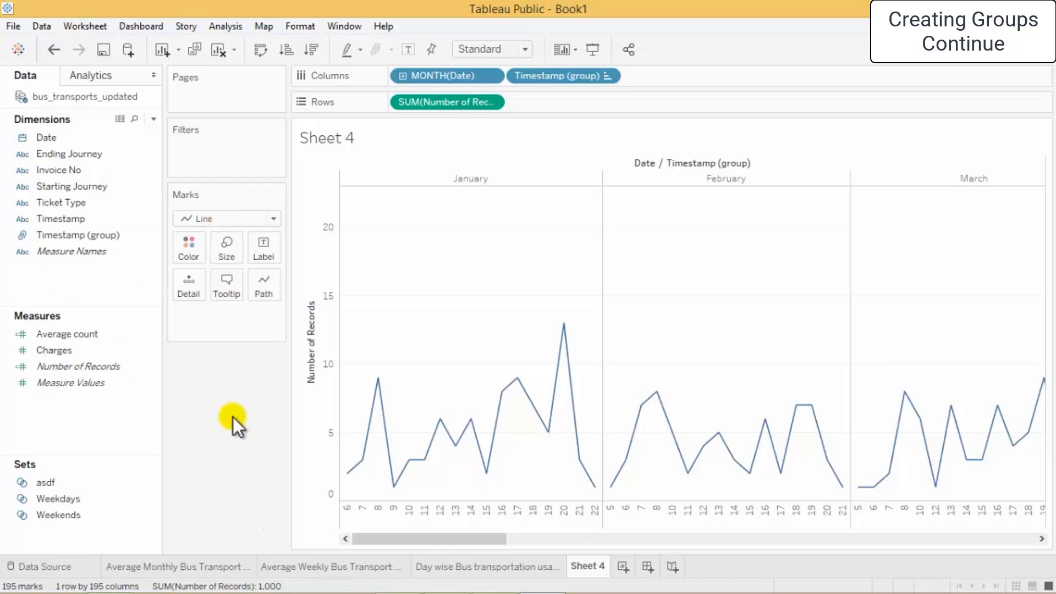
Label the marks of the monthly line charts with Number of Records.
drag(64, 367, 274, 246)
click(533, 549)
drag(534, 549, 732, 576)
drag(821, 579, 203, 520)
double_click(318, 345)
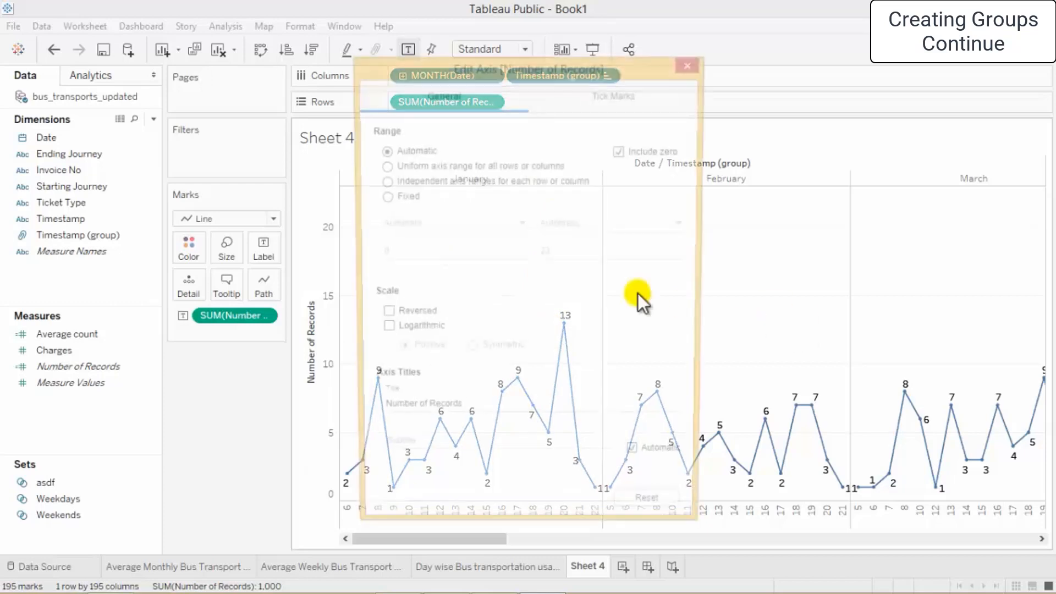
click(682, 63)
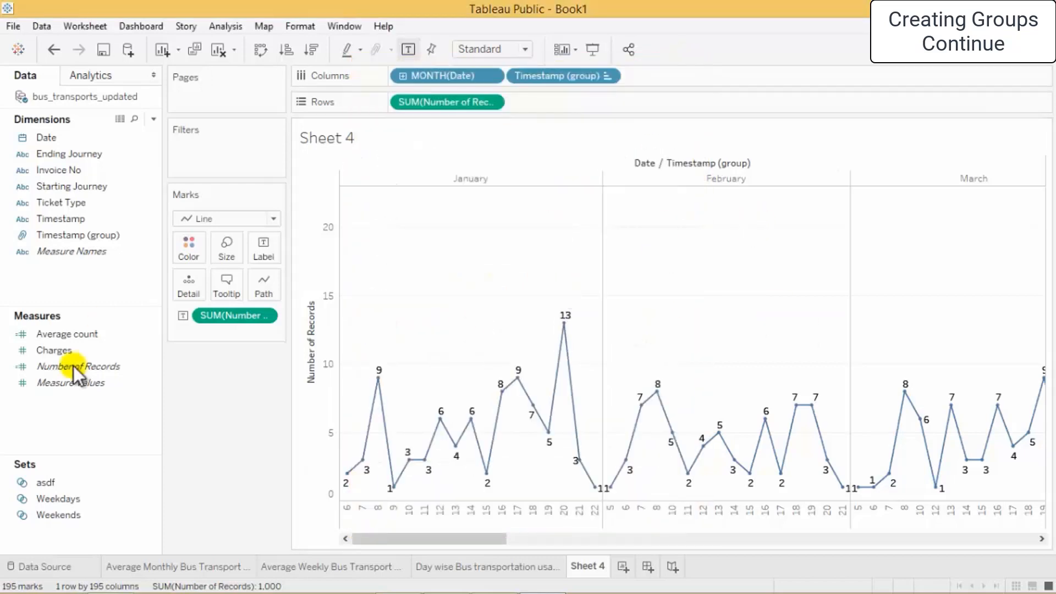
Start a filter on the months of Date, with values selected from the list.
click(104, 139)
drag(104, 141, 206, 148)
double_click(476, 239)
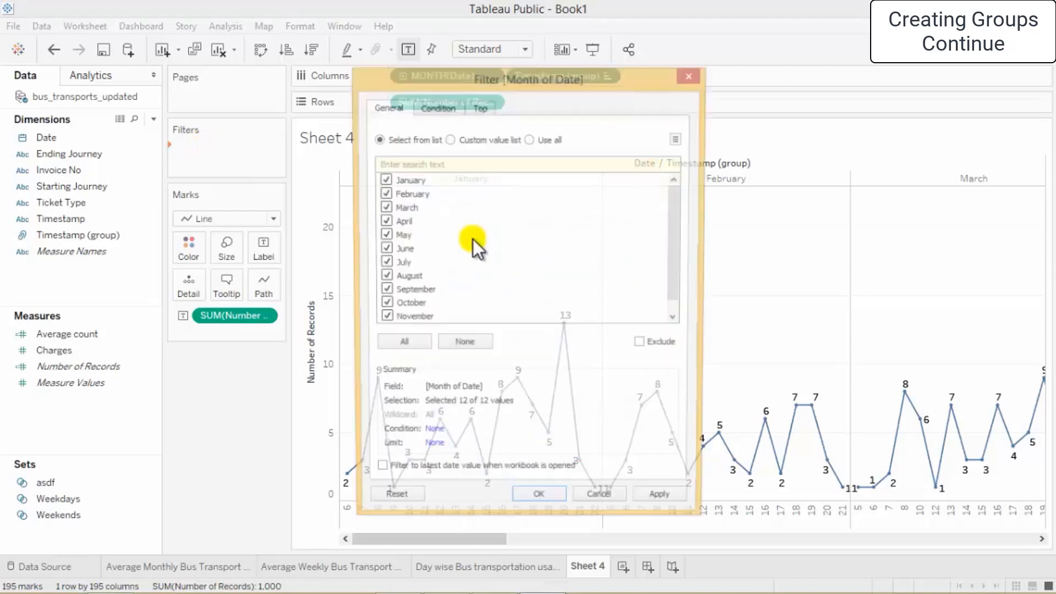
click(490, 139)
click(409, 139)
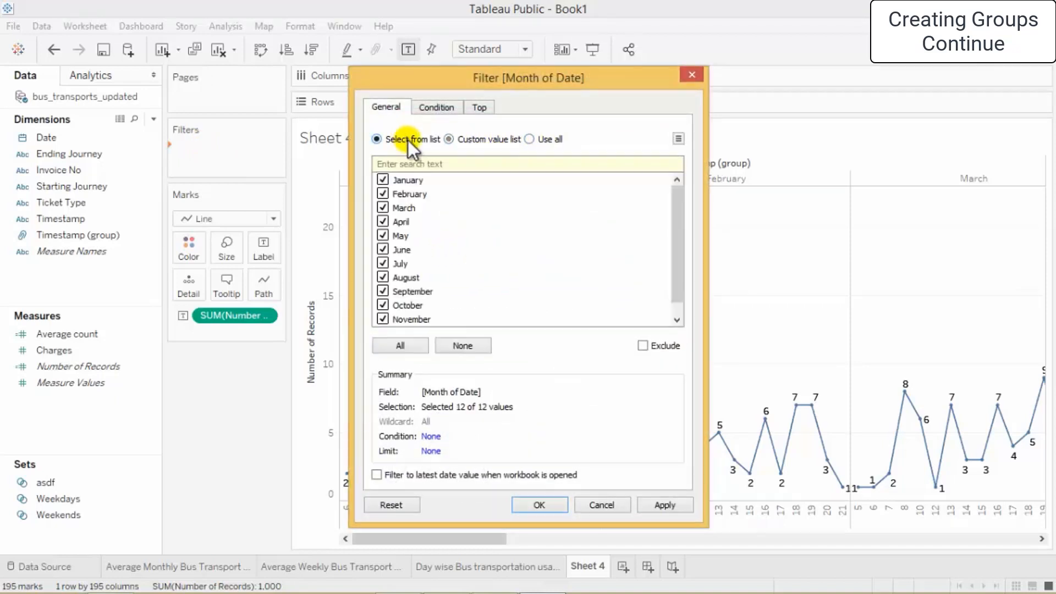
Exclude March through November from the month filter, keeping January, February and December, and apply it.
click(411, 182)
click(383, 208)
click(385, 224)
click(384, 235)
click(384, 259)
click(385, 250)
click(384, 264)
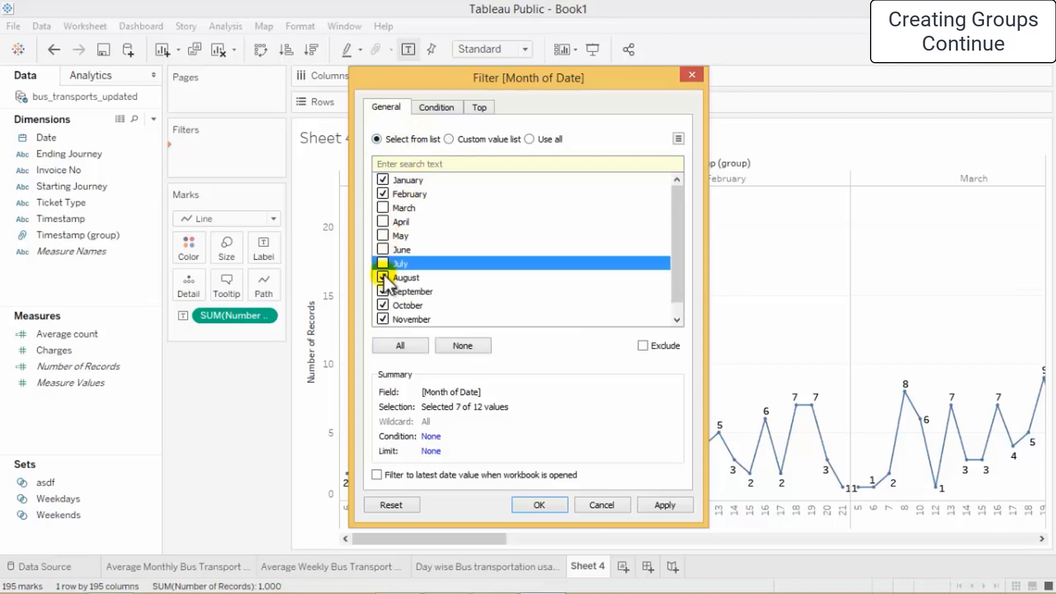
click(384, 278)
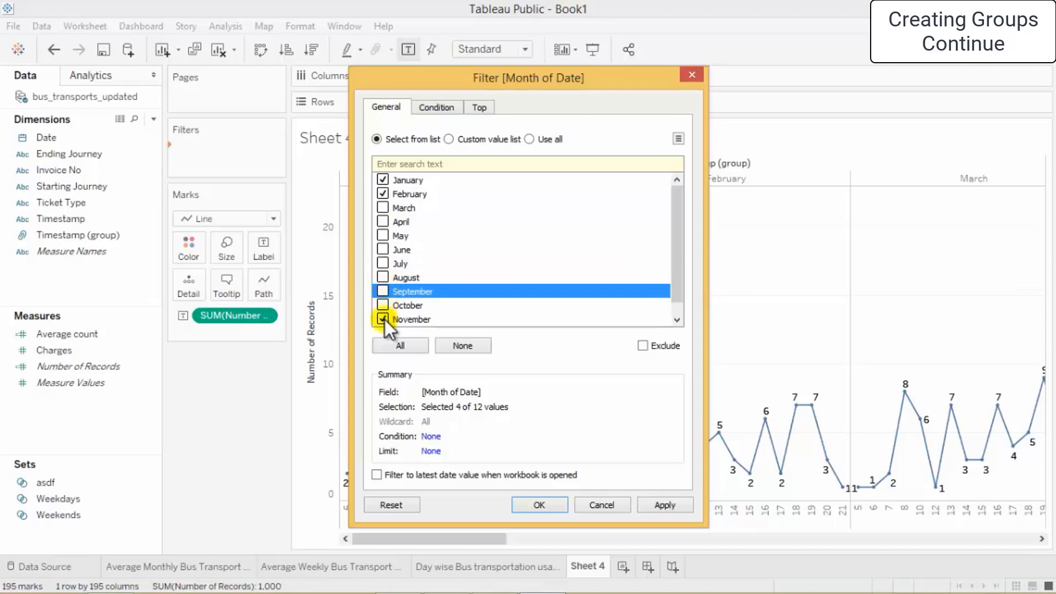
click(644, 505)
click(554, 506)
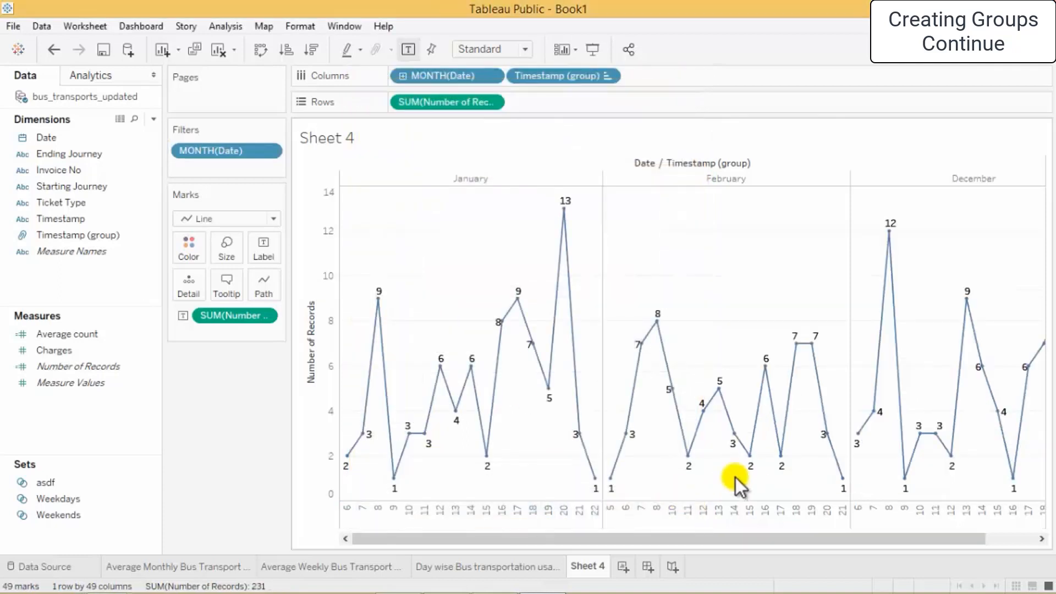
Remove December from the month filter on Date so that only January and February are kept.
drag(579, 542, 566, 509)
click(244, 151)
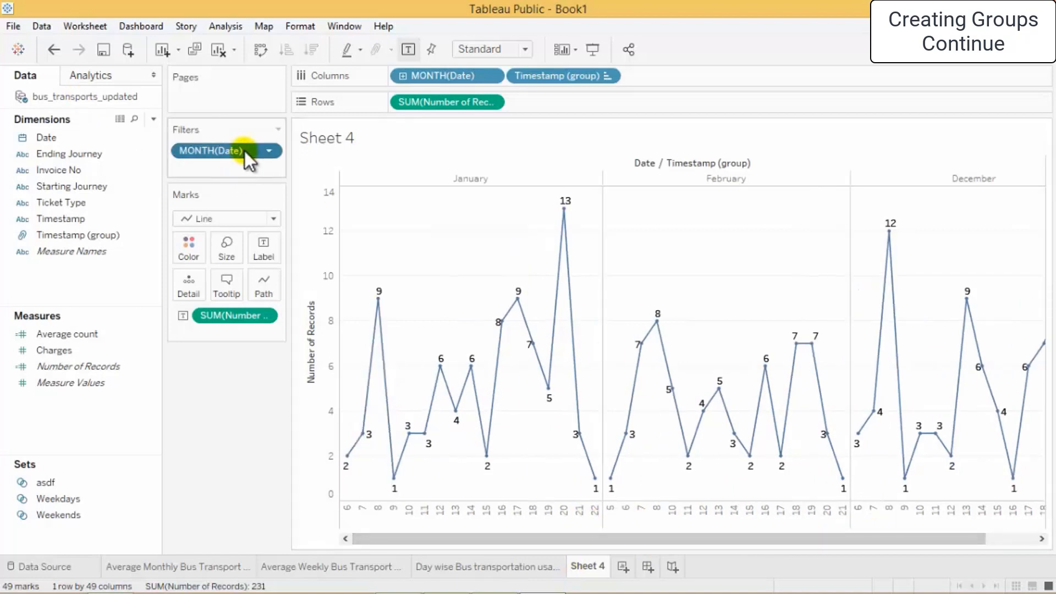
double_click(244, 150)
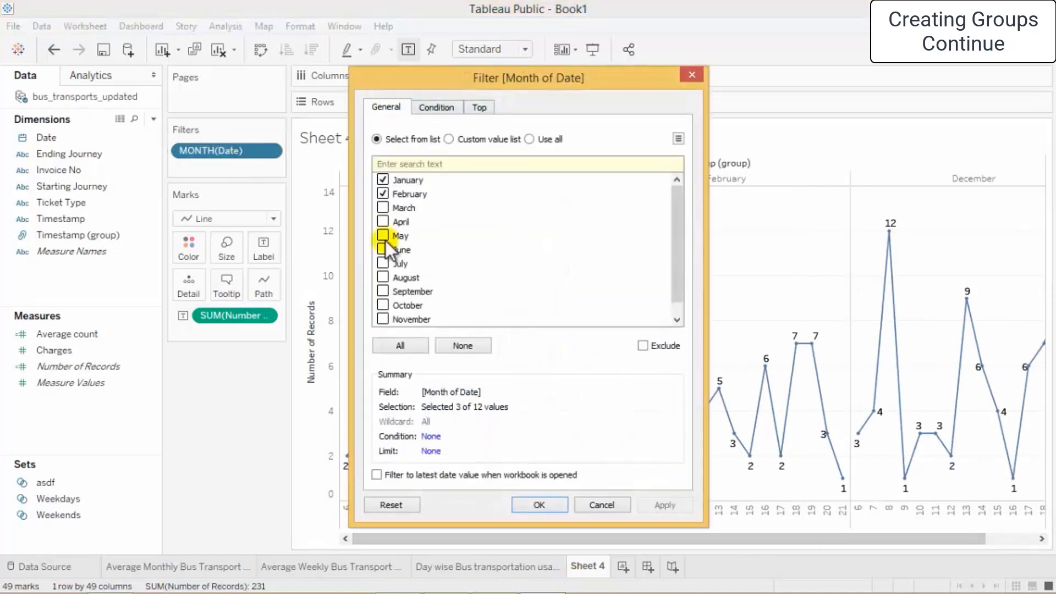
drag(680, 261, 680, 272)
click(383, 319)
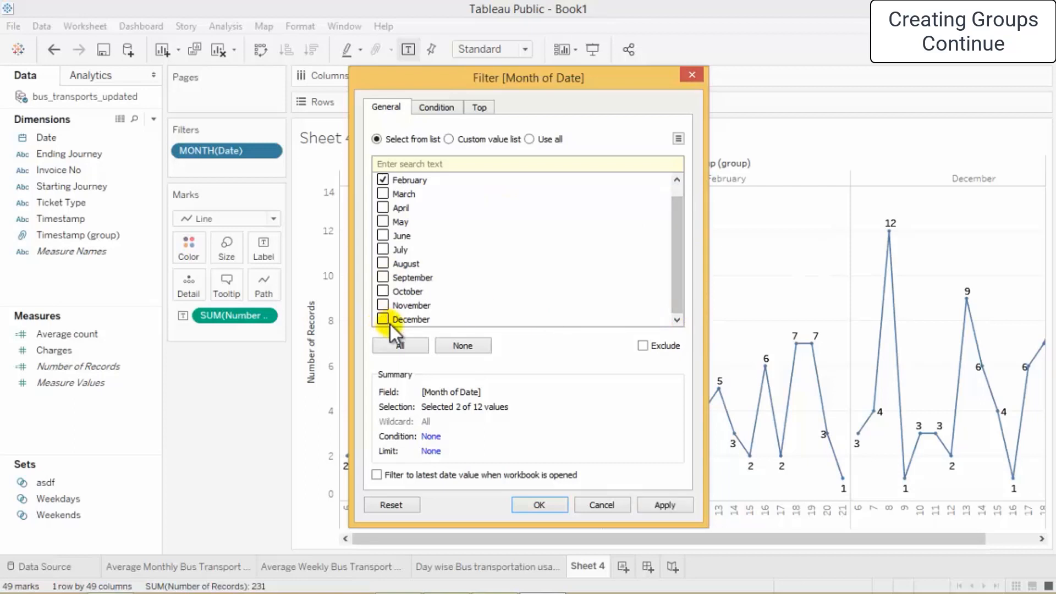
click(638, 505)
click(555, 509)
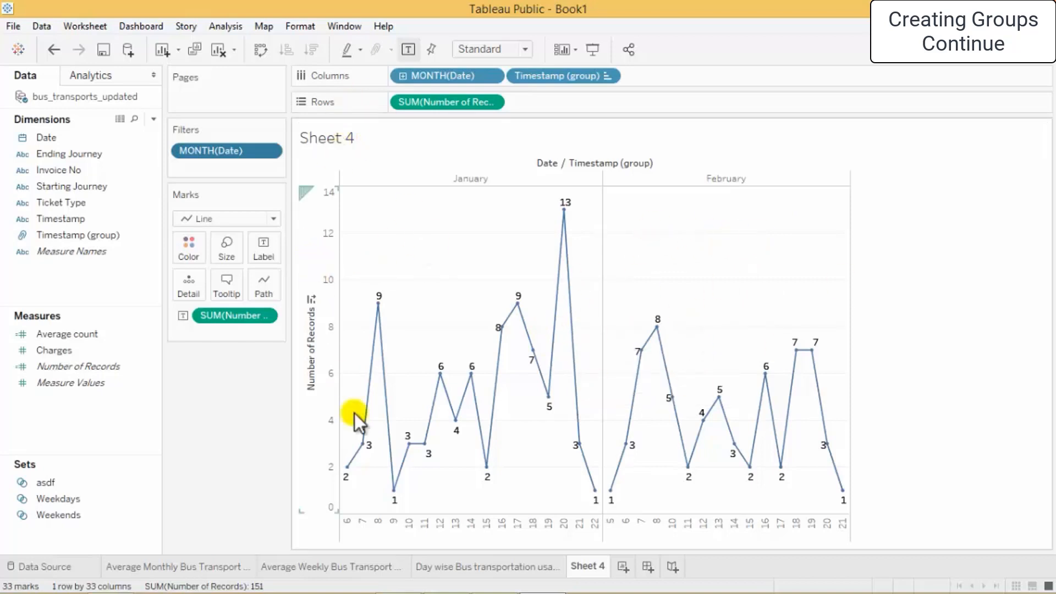
double_click(324, 352)
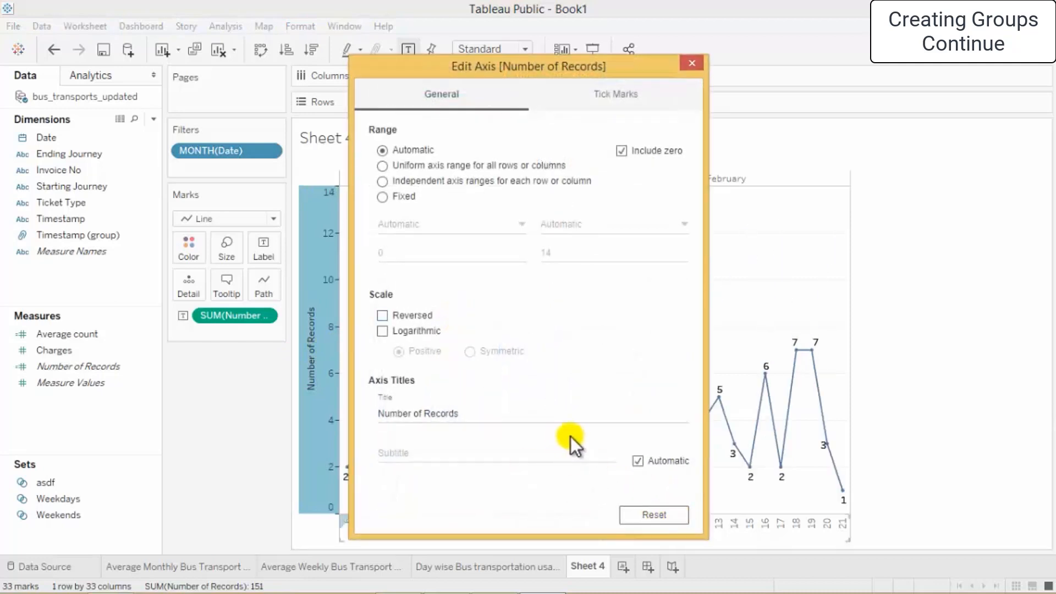
click(692, 63)
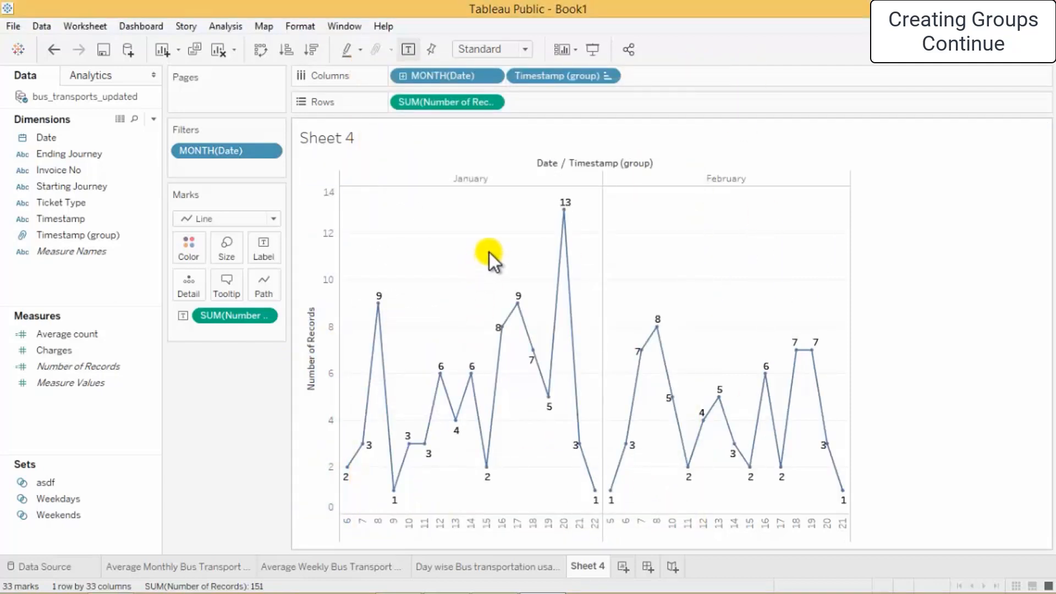